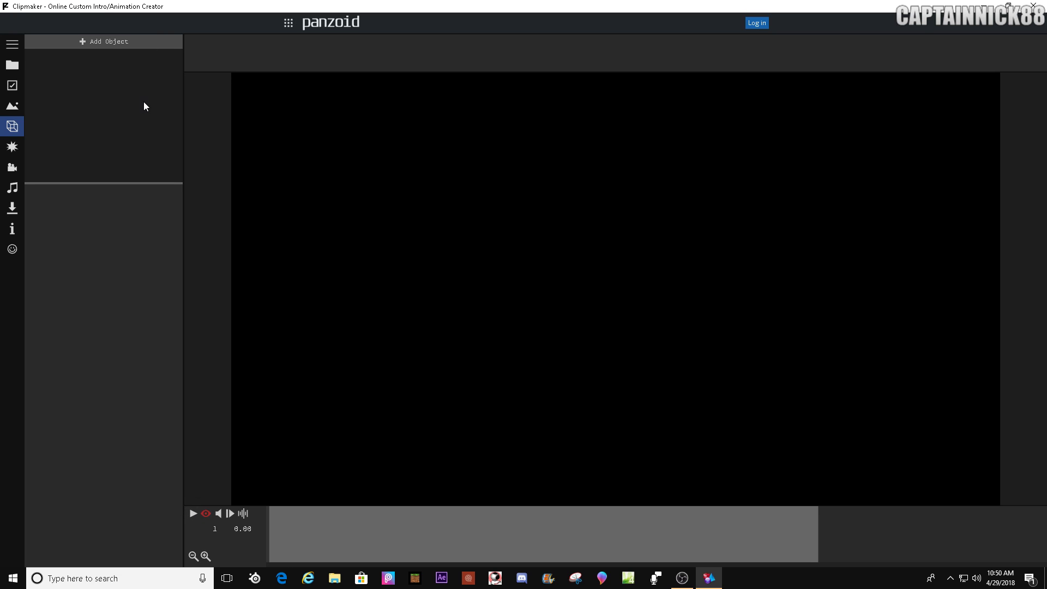
# Add a 3D text object to the empty scene.
pyautogui.click(123, 43)
pyautogui.click(60, 119)
pyautogui.click(80, 55)
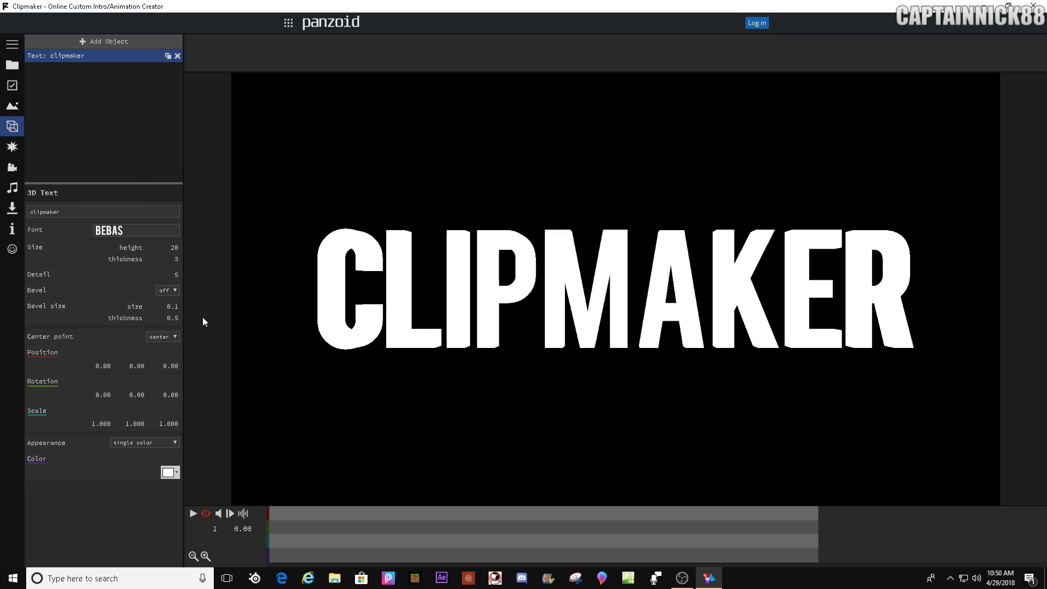
# Change the text object's wording to TEMPLATE.
pyautogui.doubleClick(130, 214)
pyautogui.write('TEMP[LATE')
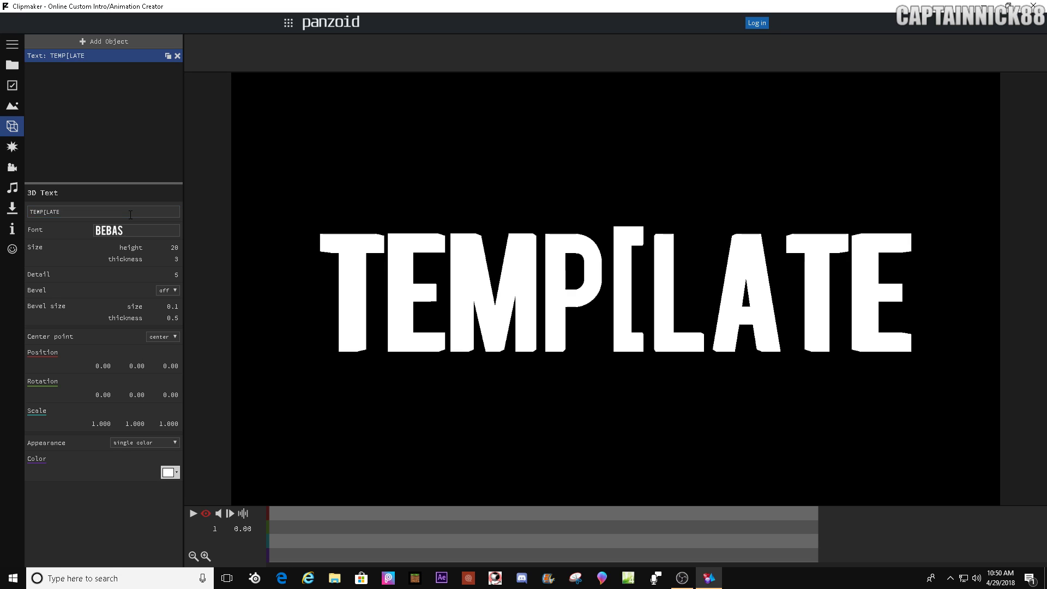
pyautogui.hotkey('ctrl', 'shift', 'Left')
pyautogui.hotkey('ctrl', 'shift', 'Left')
pyautogui.write('TTE')
pyautogui.press('BackSpace')
pyautogui.press('BackSpace')
pyautogui.write('EMPPLATE')
pyautogui.click(45, 211)
pyautogui.press('BackSpace')
pyautogui.click(94, 208)
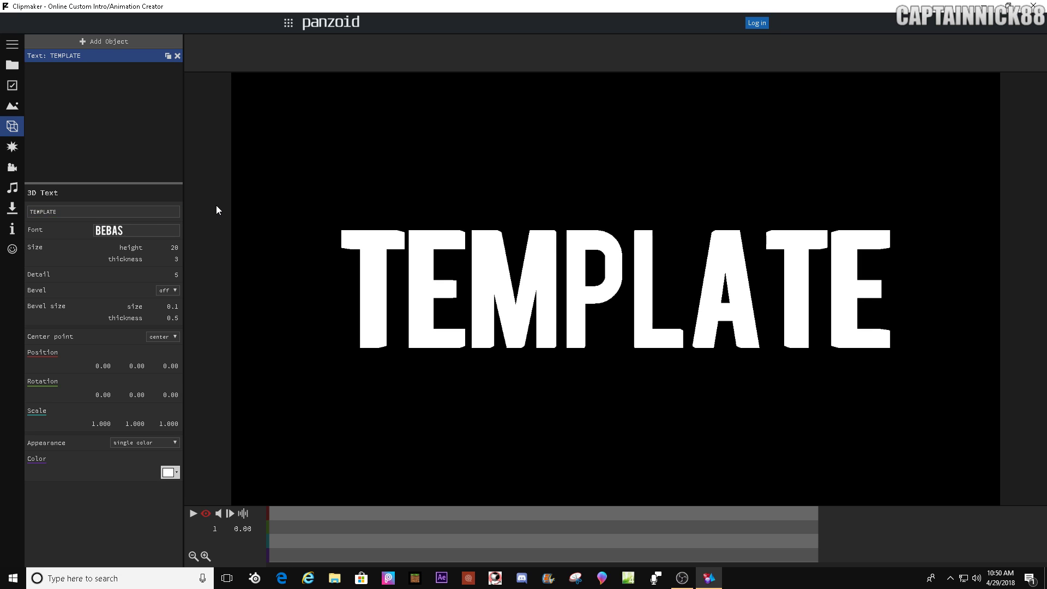
# Give the text a custom font, loading American Captain_Regular.json from the Top 2D Fonts folder.
pyautogui.click(156, 234)
pyautogui.scroll(-5, 133, 309)
pyautogui.click(130, 343)
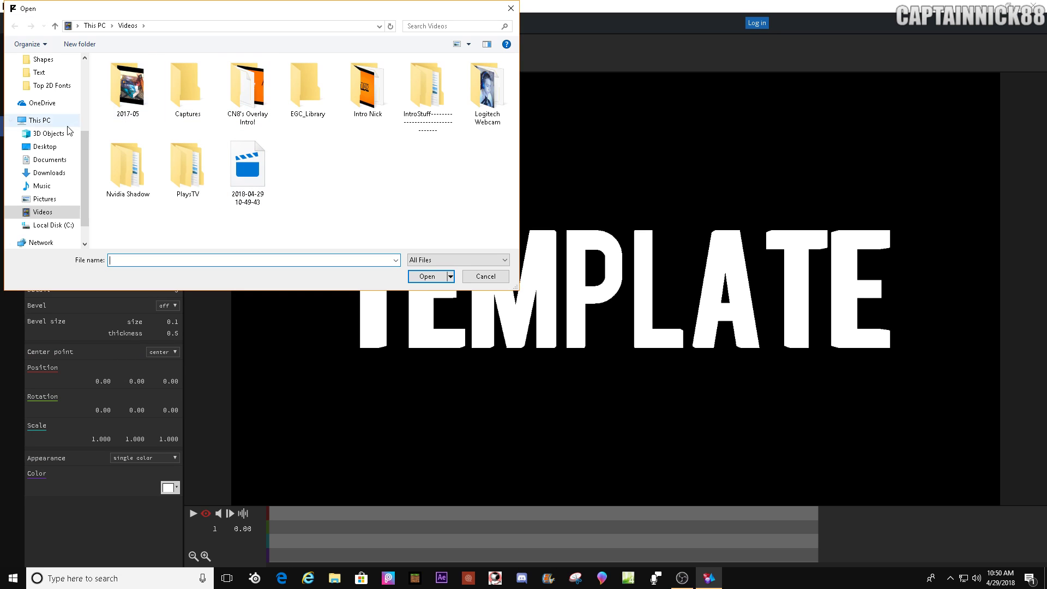
pyautogui.click(52, 111)
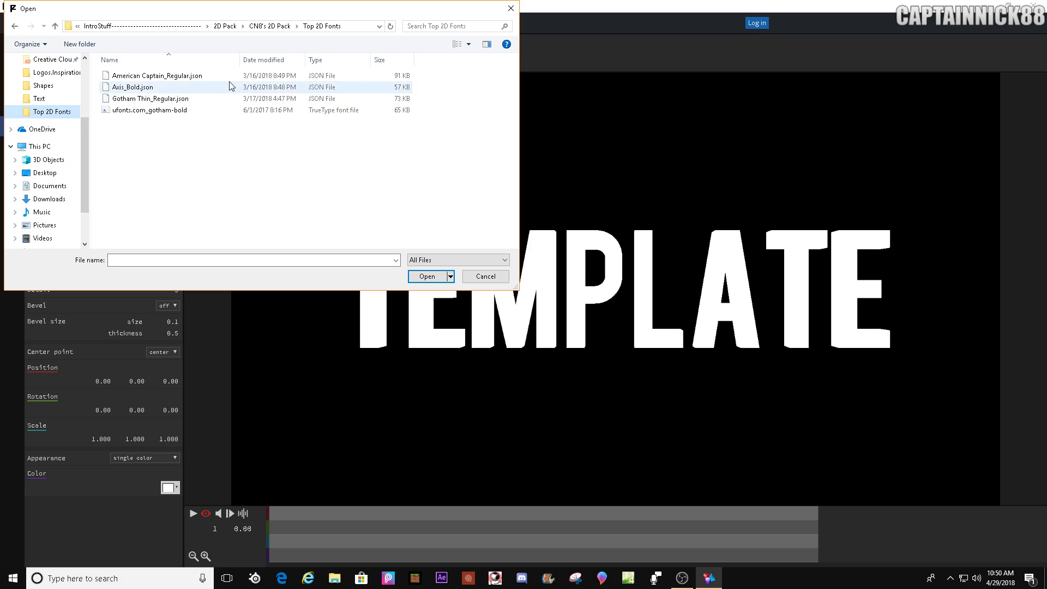
pyautogui.doubleClick(196, 76)
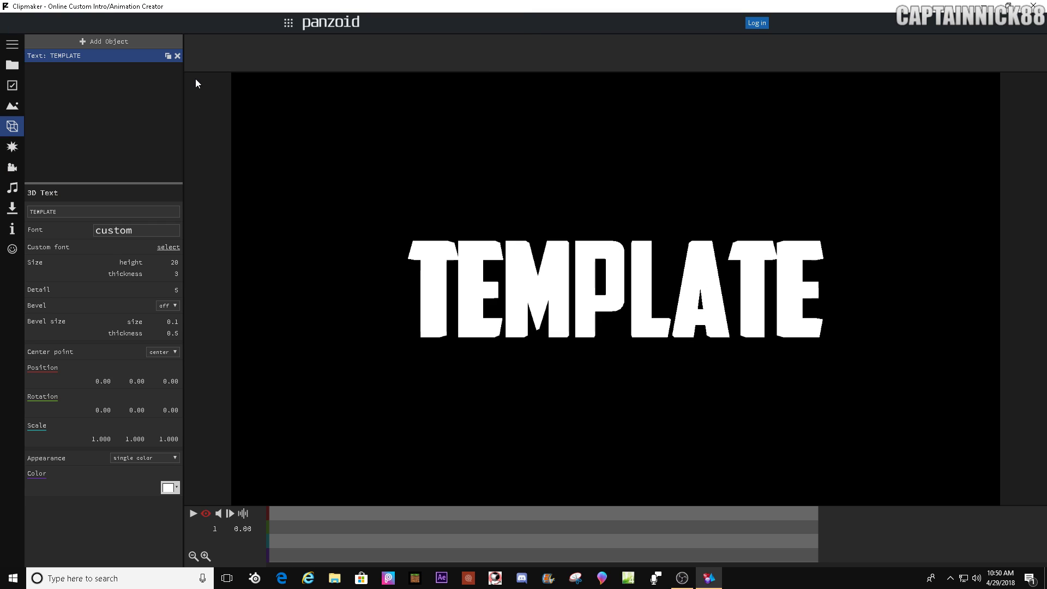
# Set the TEMPLATE text's thickness to 1.
pyautogui.click(176, 276)
pyautogui.write('1')
pyautogui.press('Return')
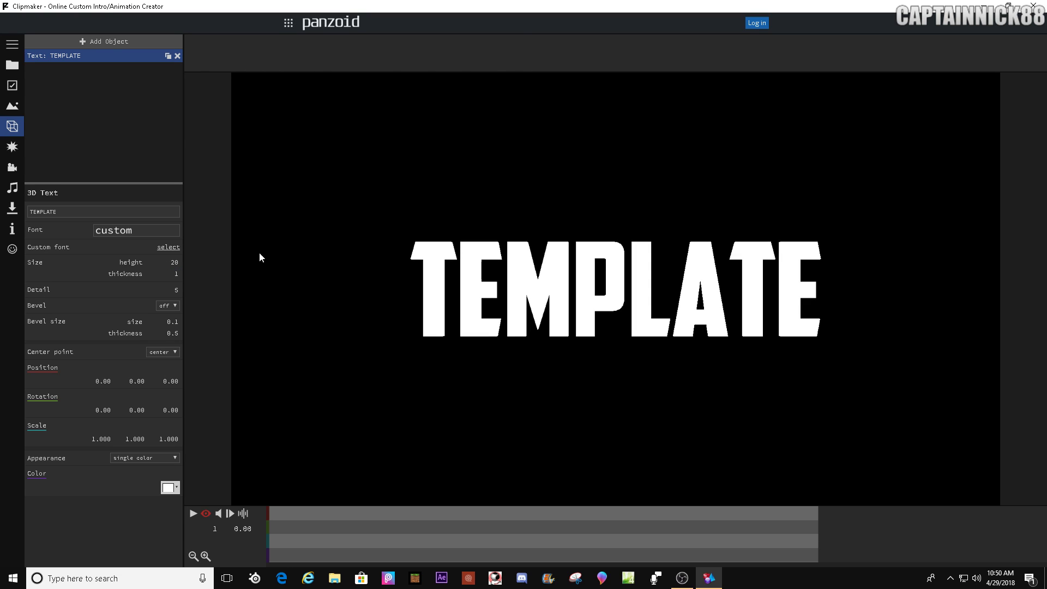
# Duplicate the TEMPLATE text and set the copy's X rotation to -1.8.
pyautogui.click(168, 56)
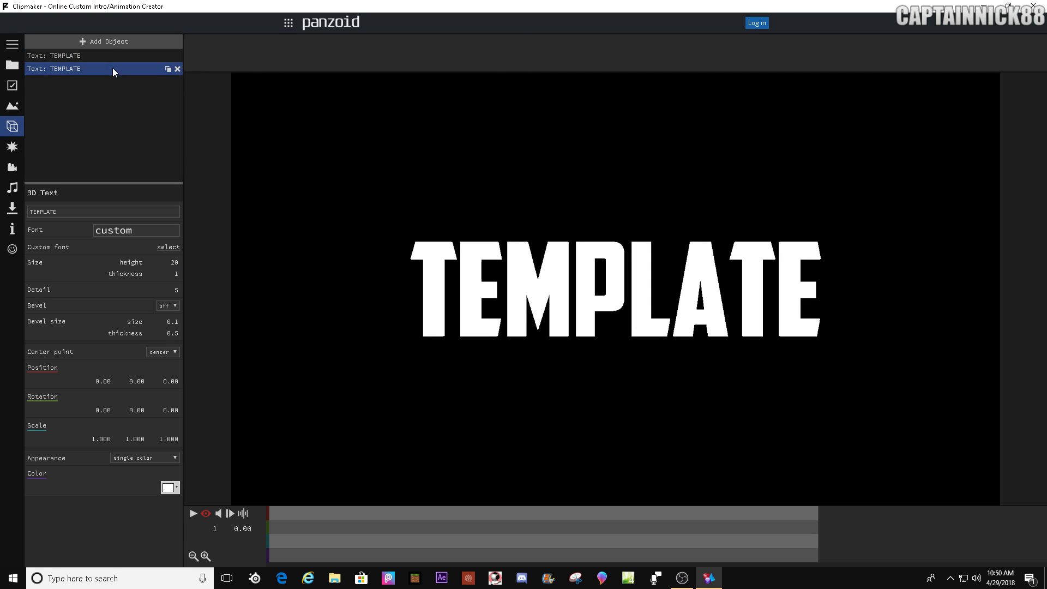
pyautogui.click(108, 406)
pyautogui.write('-1.8')
pyautogui.press('Return')
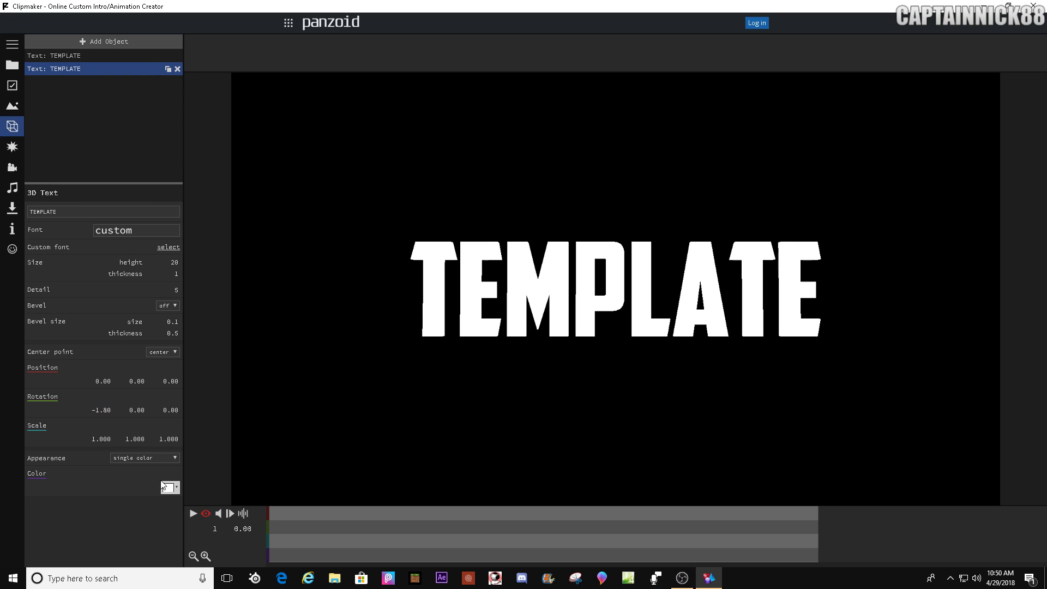
# Colour the duplicated text light gray.
pyautogui.click(166, 484)
pyautogui.moveTo(251, 410); pyautogui.dragTo(229, 417)
pyautogui.click(247, 391)
pyautogui.click(170, 487)
pyautogui.click(249, 402)
pyautogui.click(209, 379)
# Add a rectangle shape and switch its appearance to custom.
pyautogui.click(105, 42)
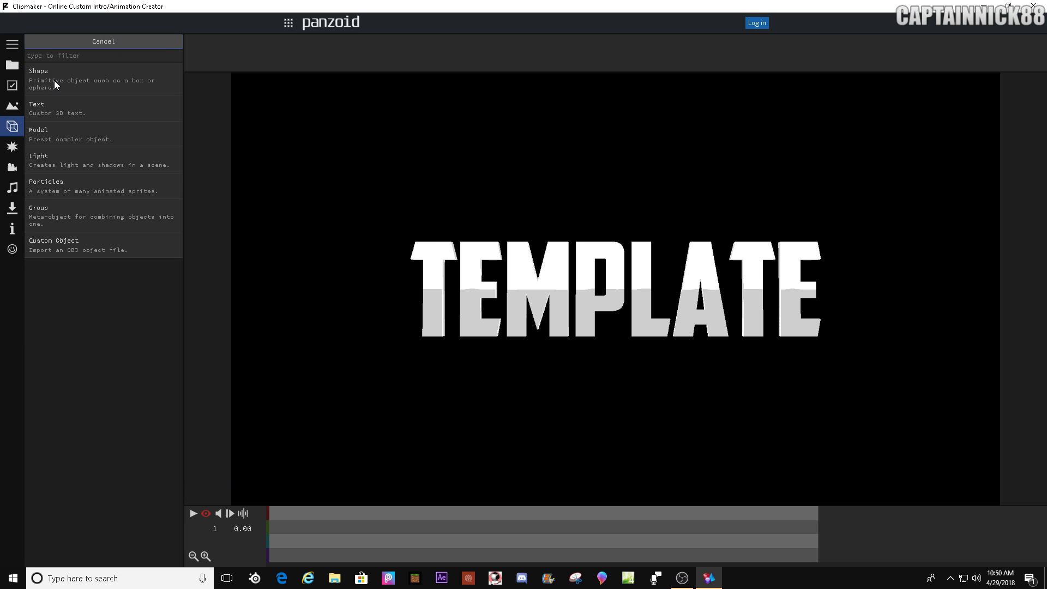
pyautogui.click(54, 80)
pyautogui.click(42, 106)
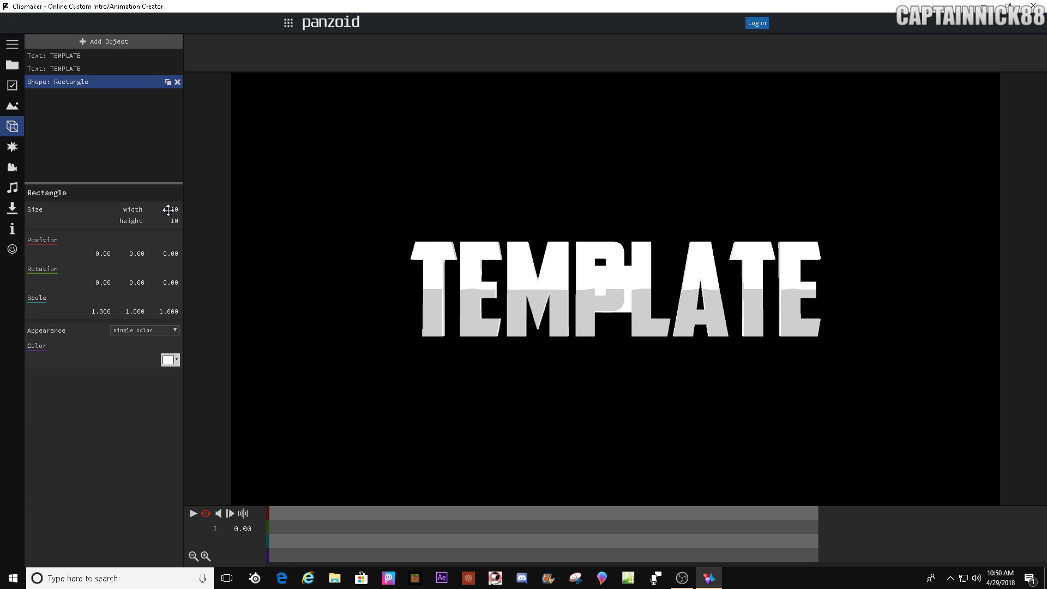
pyautogui.click(171, 209)
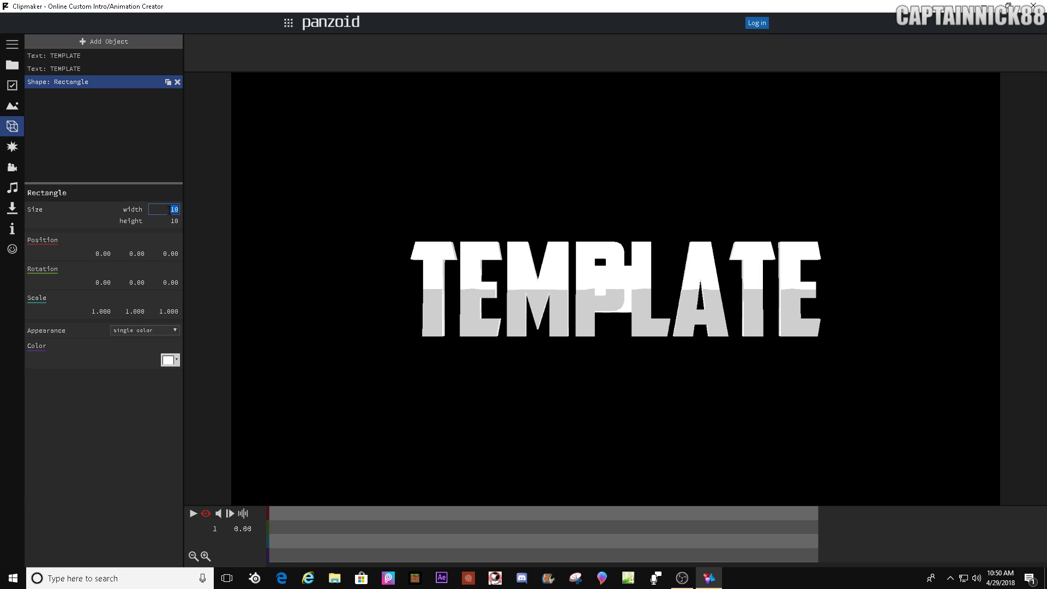
pyautogui.click(161, 331)
pyautogui.click(147, 402)
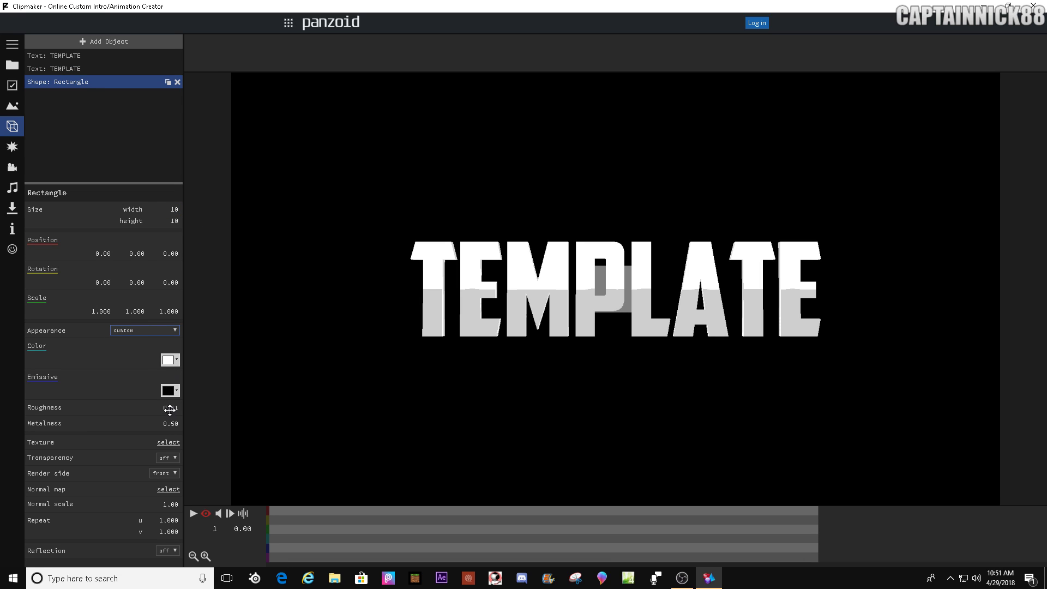
# Set the rectangle's roughness and metalness to 0.
pyautogui.click(171, 409)
pyautogui.write('0')
pyautogui.press('Return')
pyautogui.click(176, 424)
pyautogui.write('00')
pyautogui.press('Return')
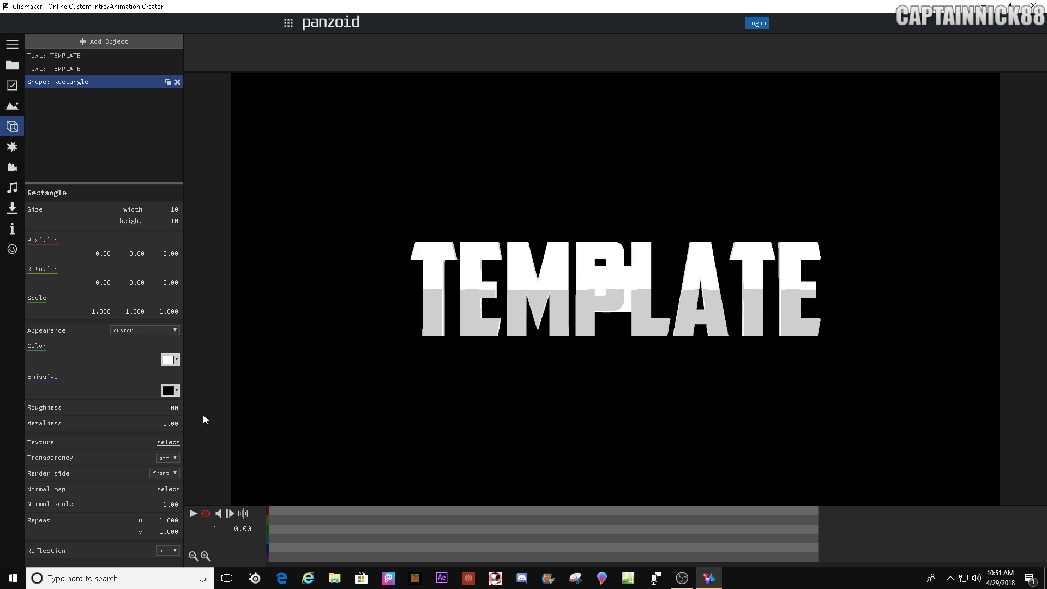
# Load the Text 3 image from the Text folder of CN8's 2D Pack as the rectangle's texture.
pyautogui.click(174, 442)
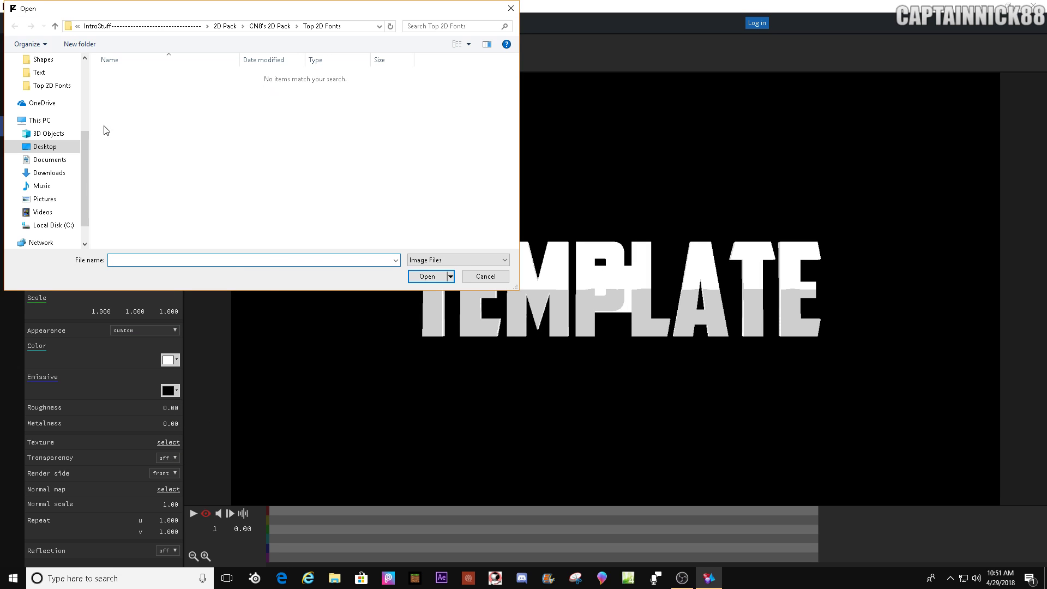
pyautogui.scroll(3, 49, 158)
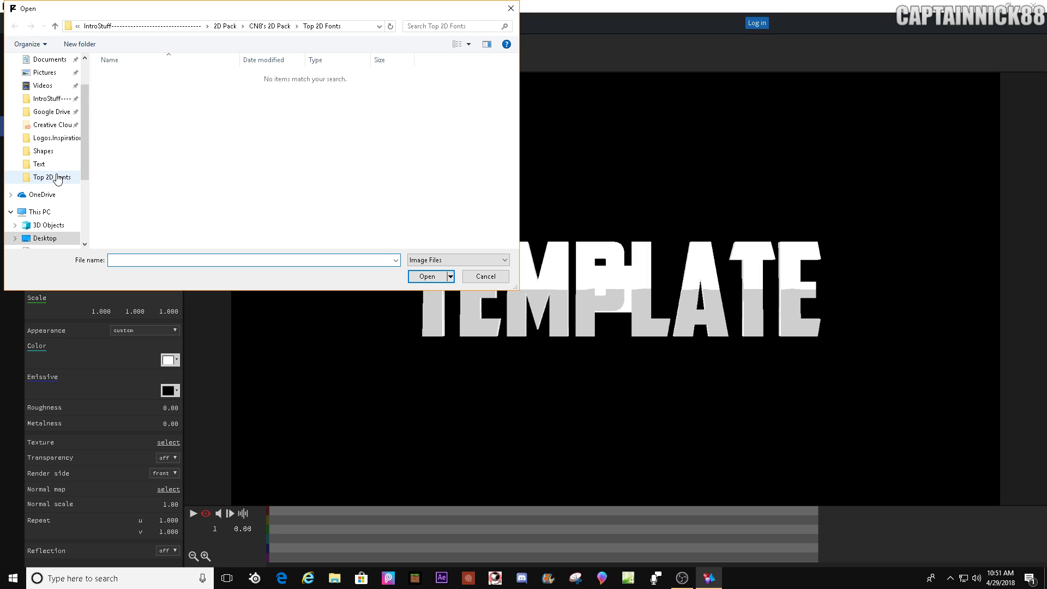
pyautogui.click(44, 151)
pyautogui.click(51, 178)
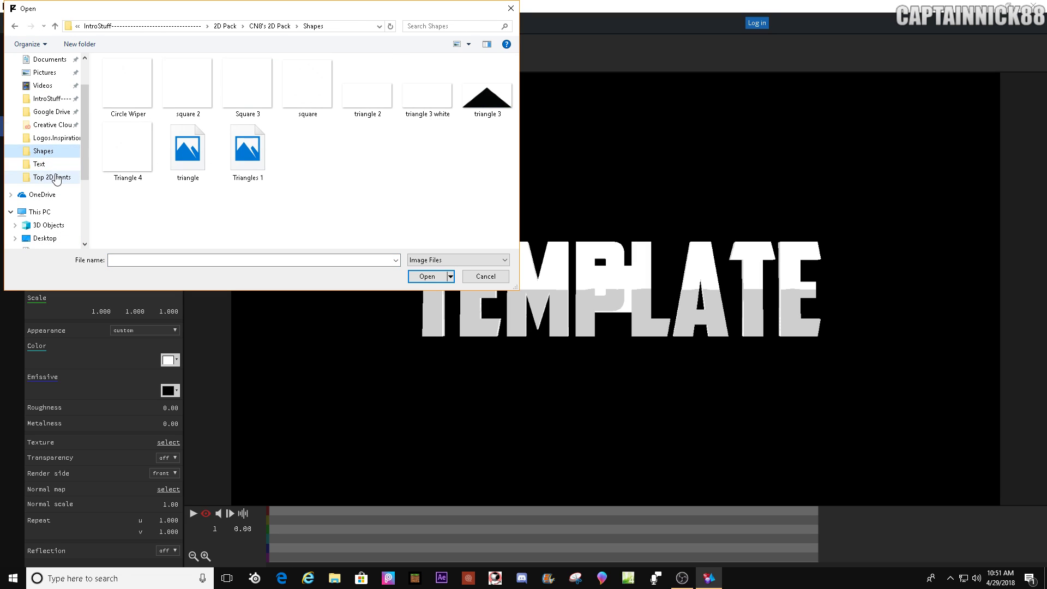
pyautogui.click(267, 26)
pyautogui.doubleClick(142, 151)
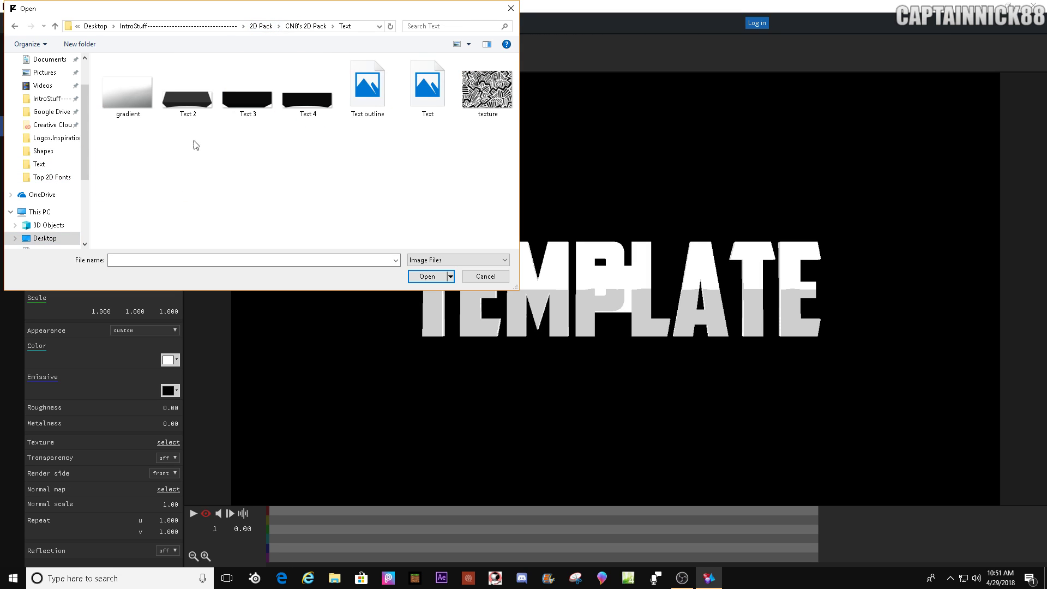
pyautogui.doubleClick(250, 94)
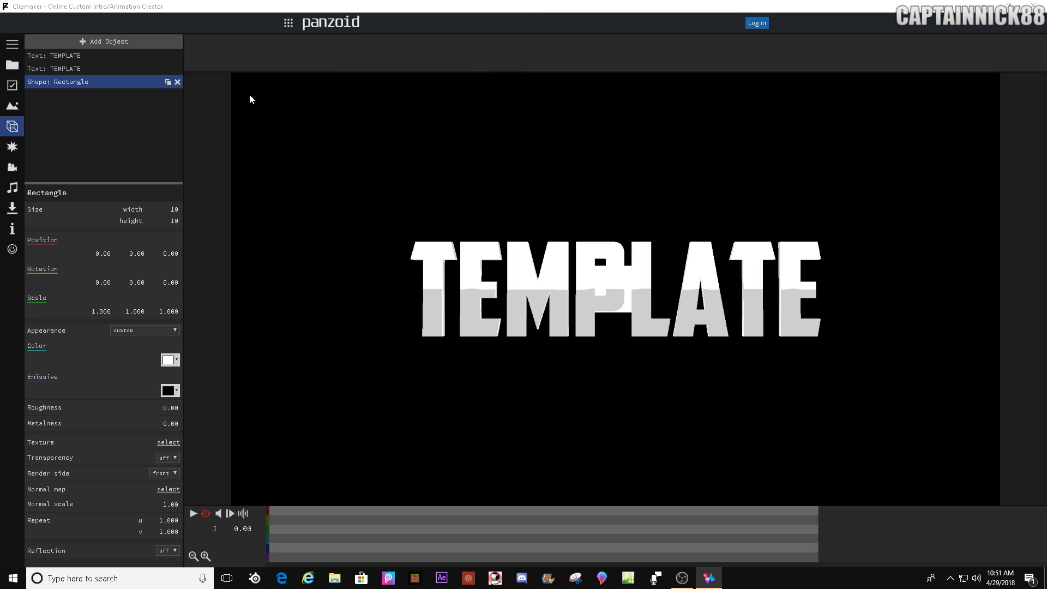
# Add a second rectangle with a width and height of 500 as the background.
pyautogui.click(121, 42)
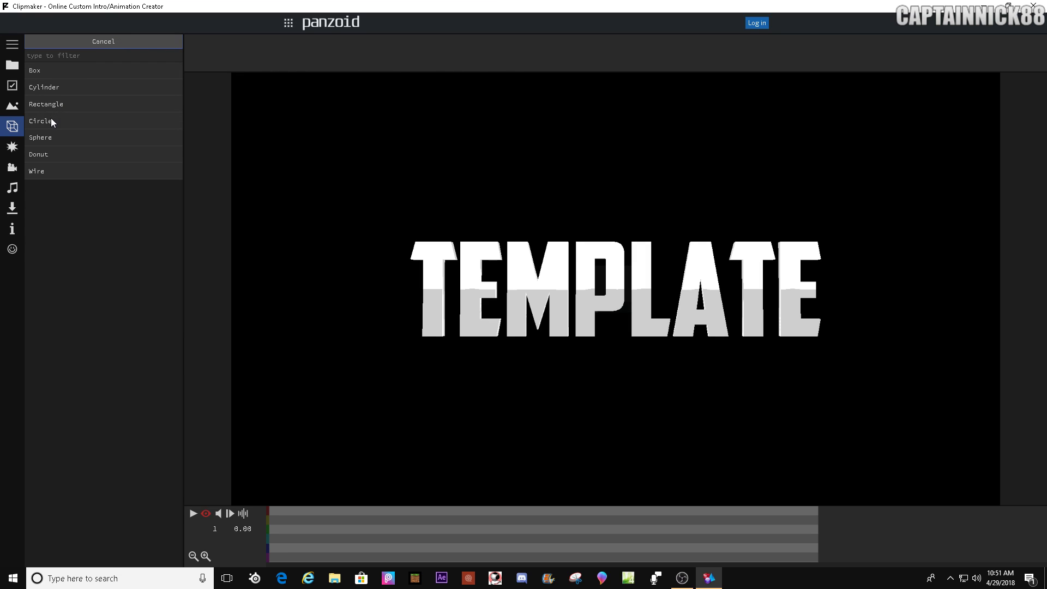
pyautogui.click(59, 103)
pyautogui.click(172, 209)
pyautogui.press('Tab')
pyautogui.write('500')
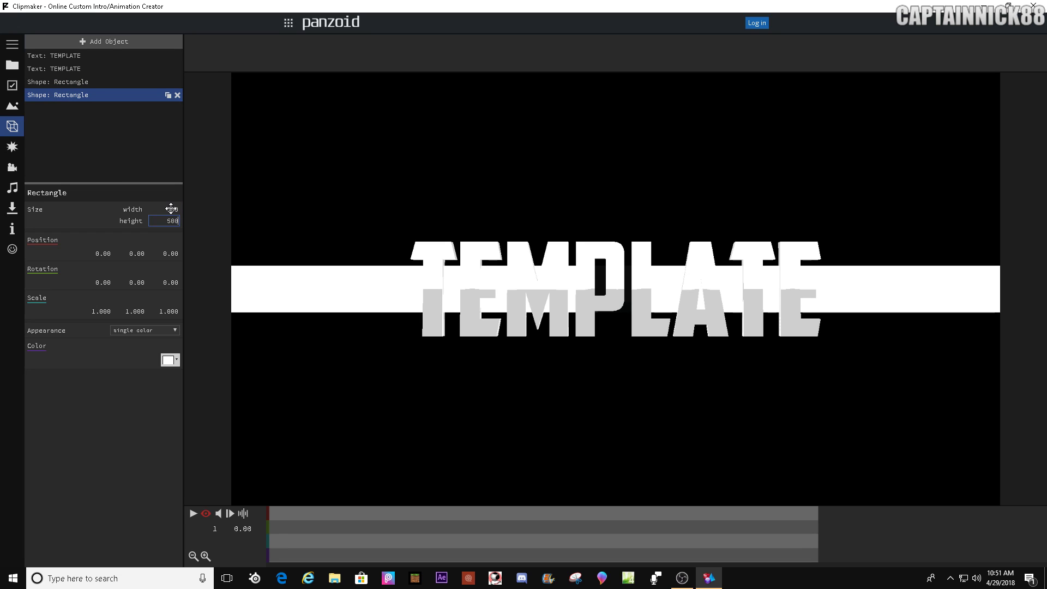
# Push the background rectangle behind the text by setting its Z position to -50.
pyautogui.press('Tab')
pyautogui.press('Tab')
pyautogui.press('Tab')
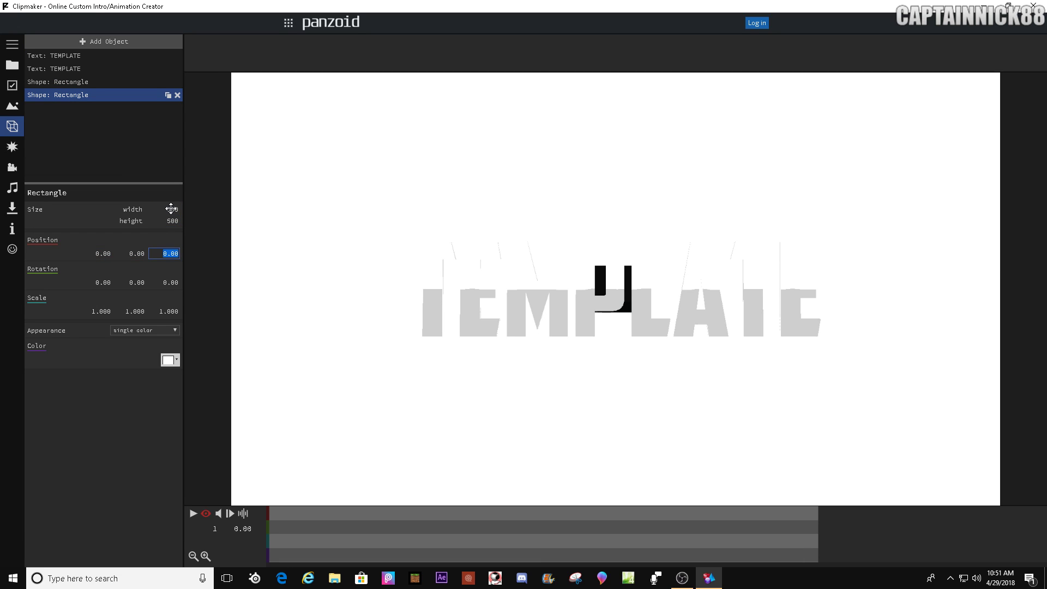
pyautogui.write('-50')
pyautogui.press('Return')
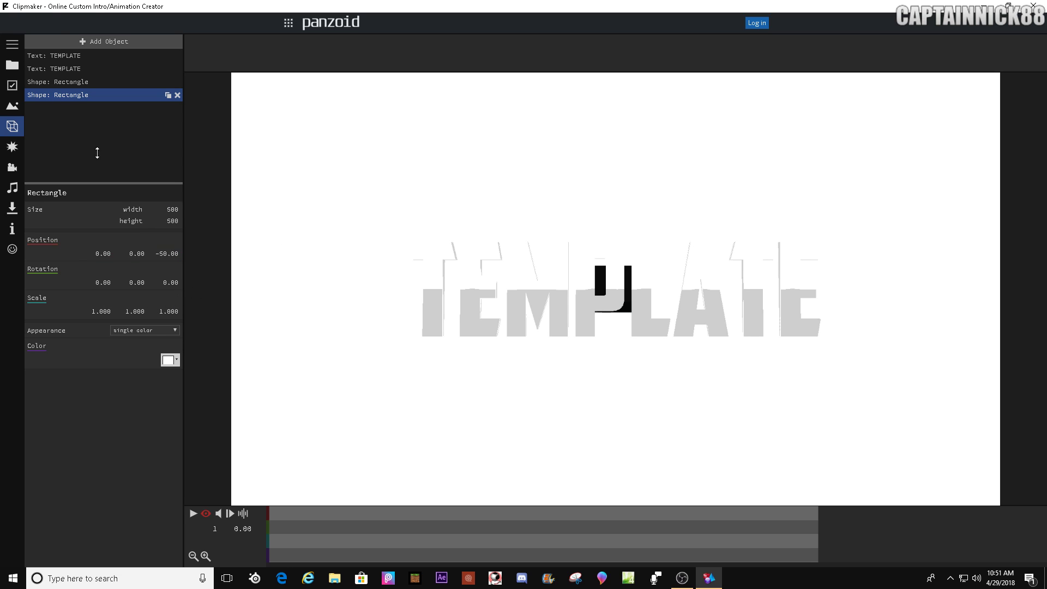
# Turn on transparency for the small textured rectangle.
pyautogui.click(76, 81)
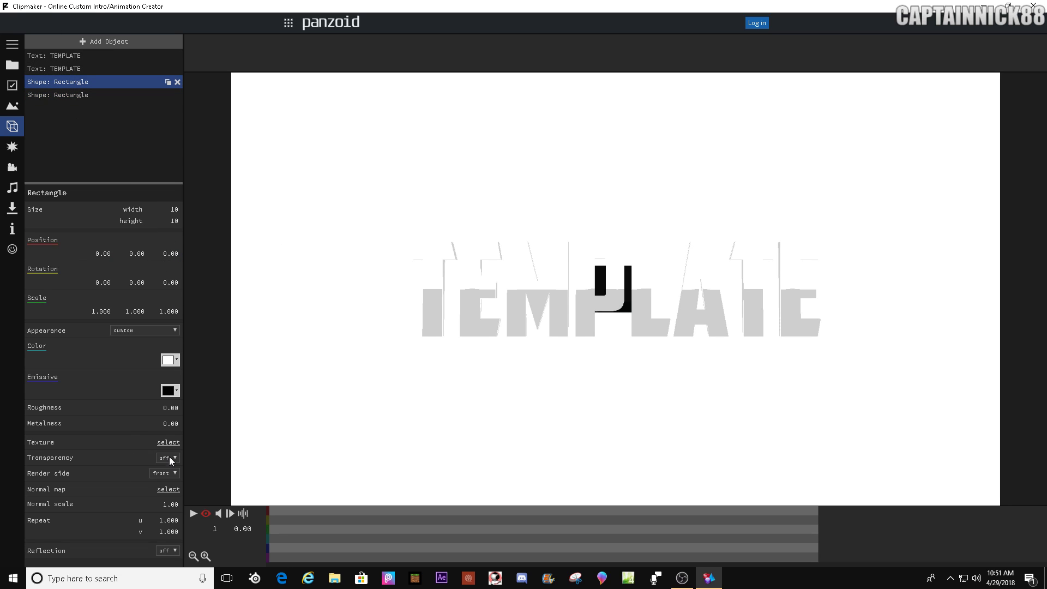
pyautogui.click(164, 475)
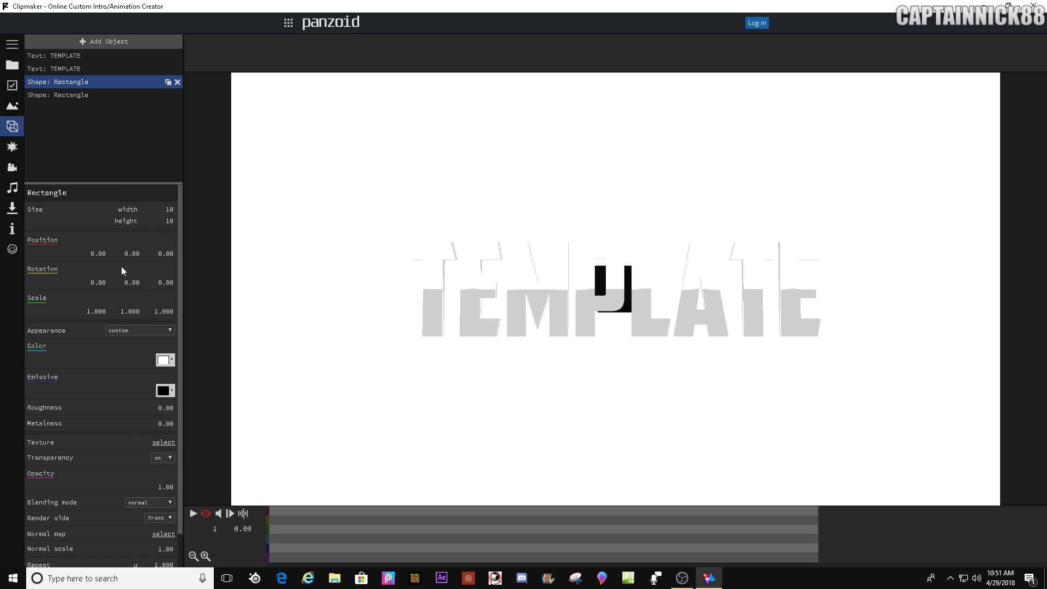
# Resize the textured rectangle to 90 wide by 28 high and set its Y position to -2.70.
pyautogui.moveTo(168, 209); pyautogui.dragTo(259, 244)
pyautogui.moveTo(168, 222); pyautogui.dragTo(253, 206)
pyautogui.moveTo(129, 253); pyautogui.dragTo(119, 253)
pyautogui.moveTo(177, 213); pyautogui.dragTo(188, 211)
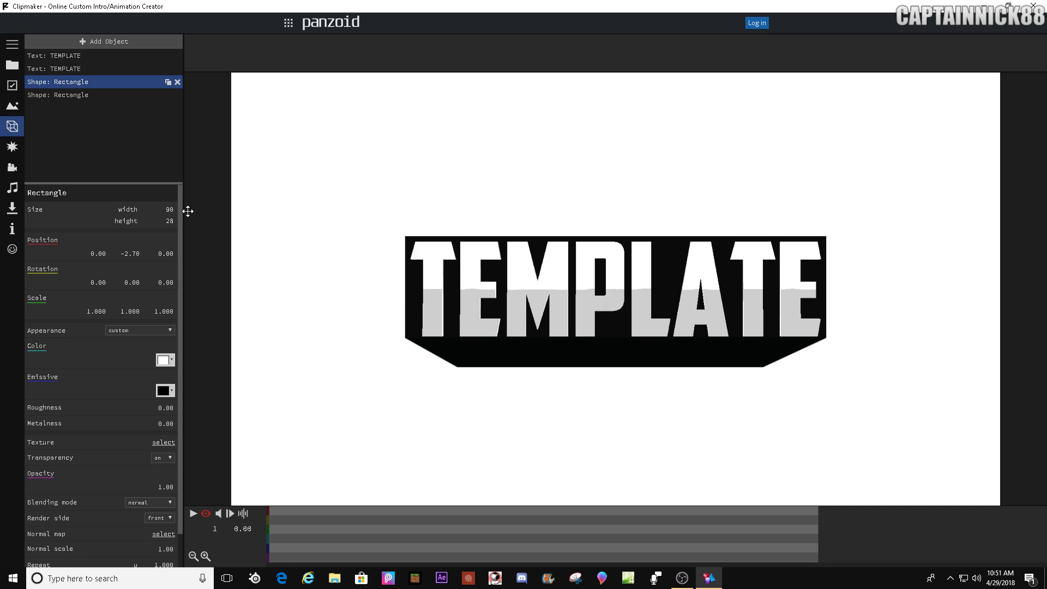
pyautogui.moveTo(188, 211); pyautogui.dragTo(185, 211)
pyautogui.moveTo(131, 250); pyautogui.dragTo(130, 251)
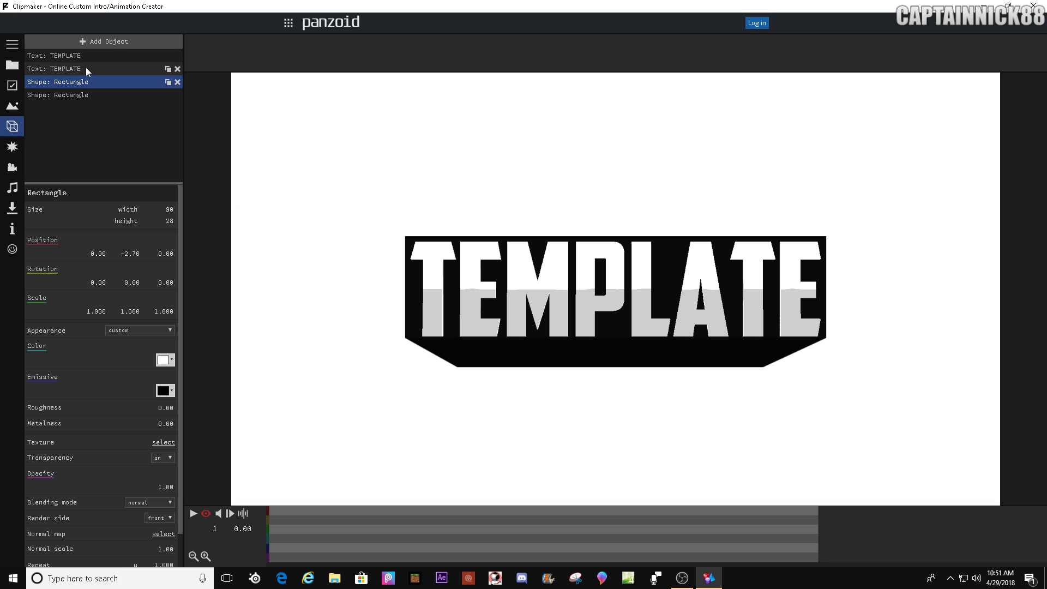
# Create a group named TEXT and move both TEMPLATE texts and the textured rectangle into it.
pyautogui.click(90, 41)
pyautogui.click(77, 211)
pyautogui.click(82, 108)
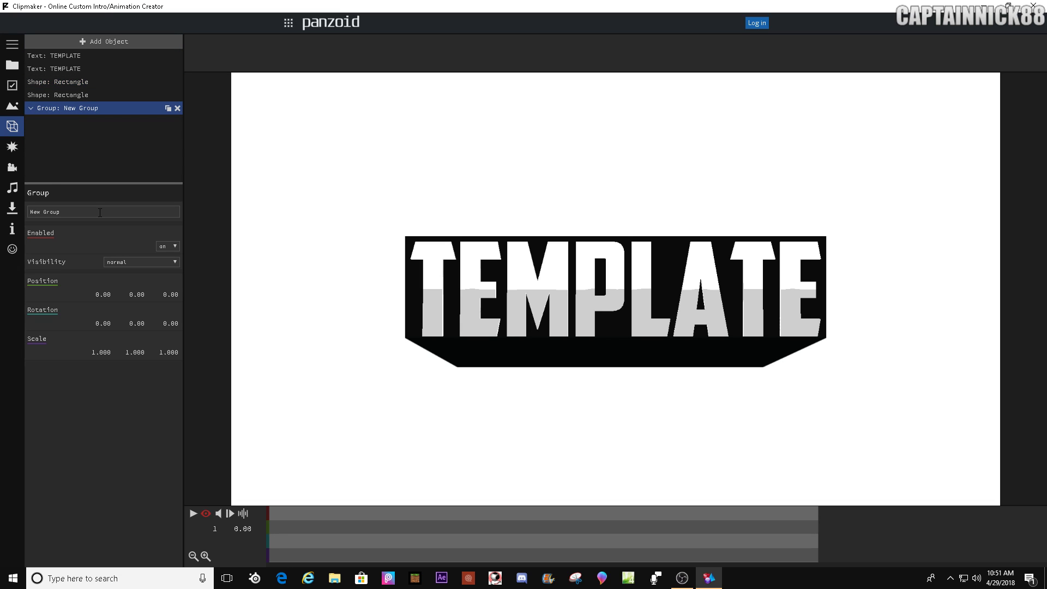
pyautogui.hotkey('ctrl', 'shift', 'Left')
pyautogui.hotkey('ctrl', 'shift', 'Left')
pyautogui.write('TEXT')
pyautogui.press('Return')
pyautogui.moveTo(81, 57); pyautogui.dragTo(72, 84)
pyautogui.click(64, 58)
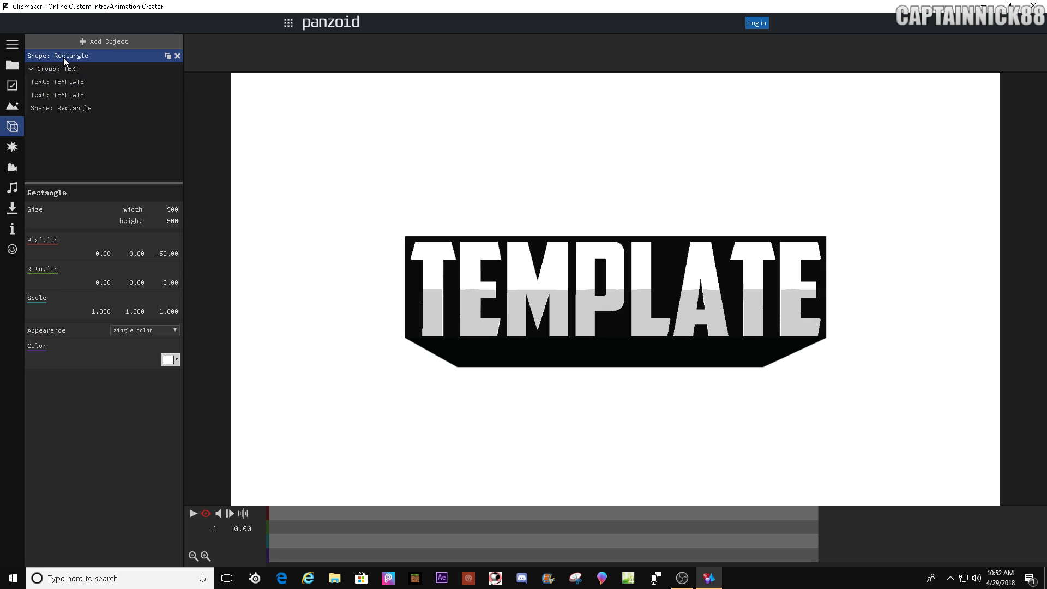
# Scale the TEXT group to 0.7 in X and Y.
pyautogui.click(55, 67)
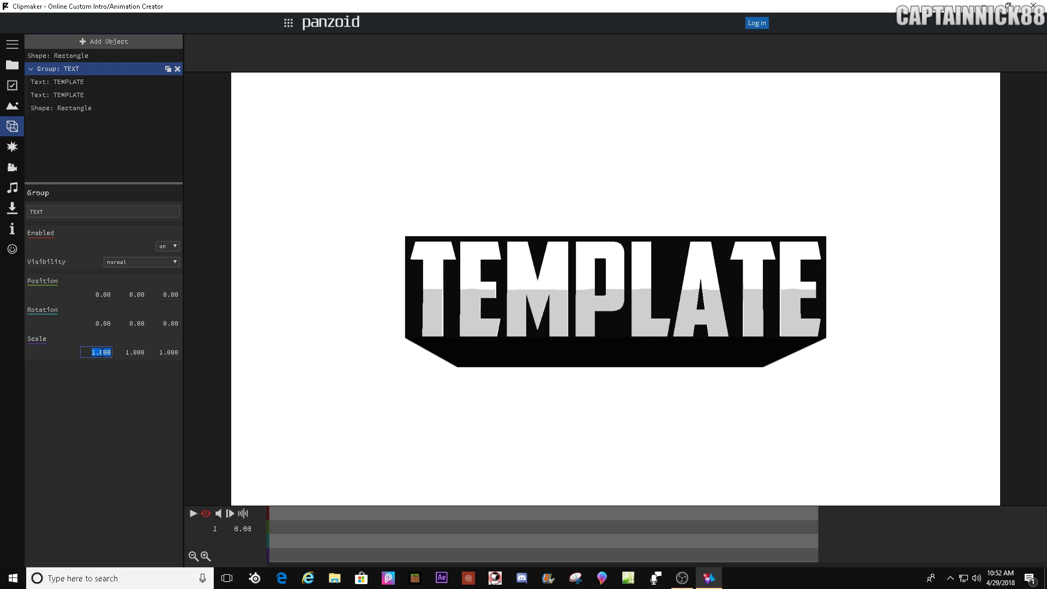
pyautogui.write('0.7')
pyautogui.press('Tab')
pyautogui.write('0.7')
pyautogui.press('Return')
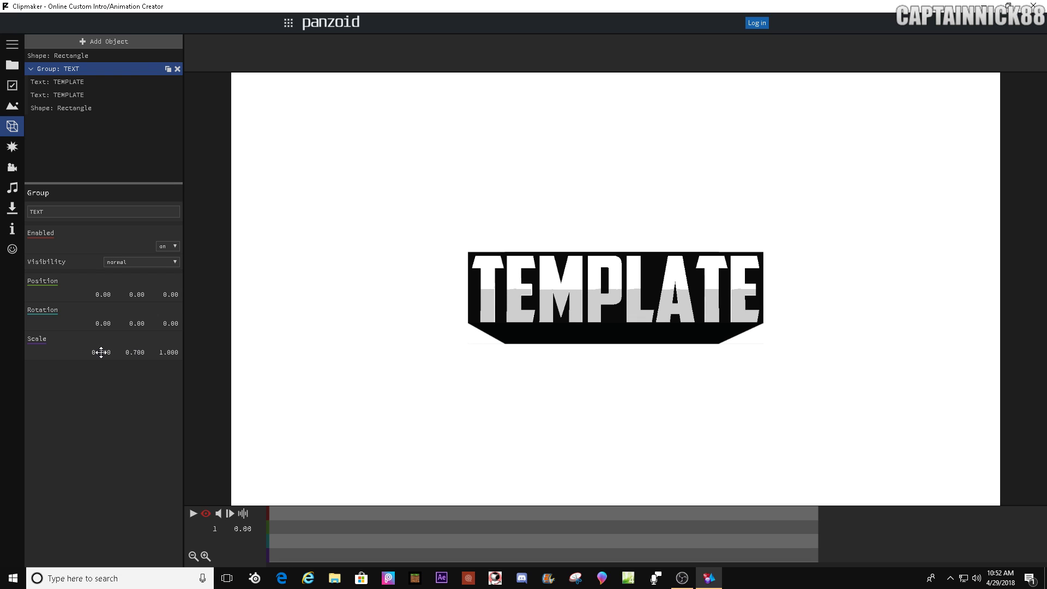
pyautogui.click(12, 146)
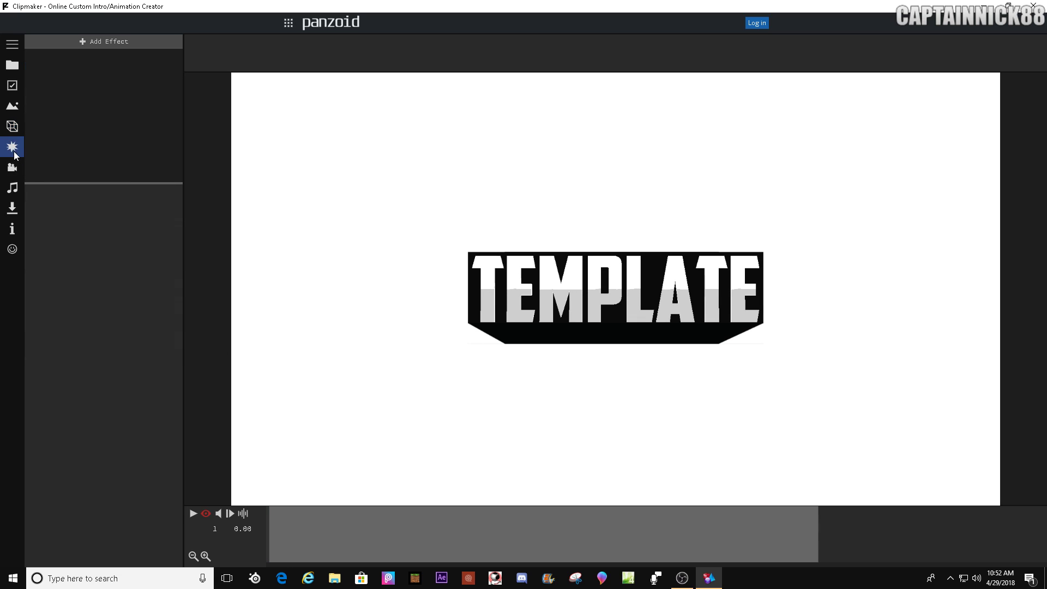
pyautogui.click(125, 44)
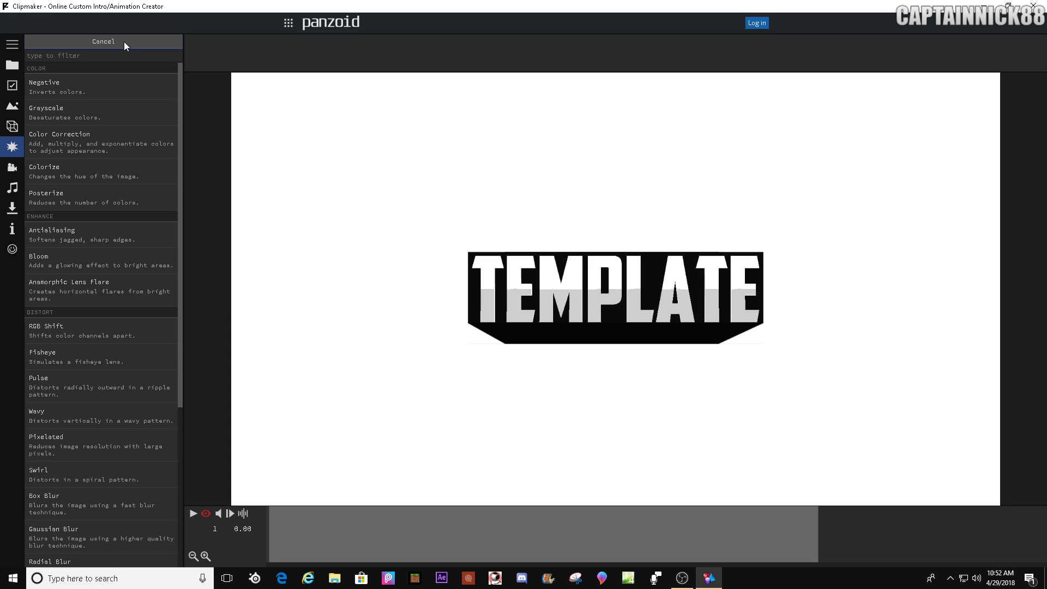
pyautogui.click(104, 41)
# Load the desktop song starting with "I'm Back! Still Active" as the audio track and show its waveform on the timeline.
pyautogui.click(16, 184)
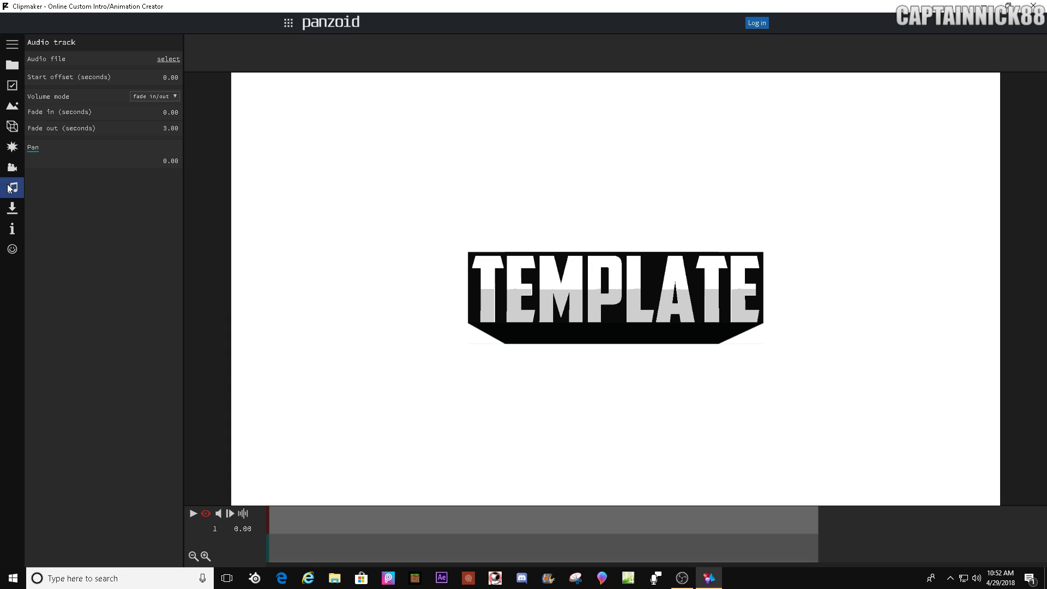
pyautogui.click(166, 61)
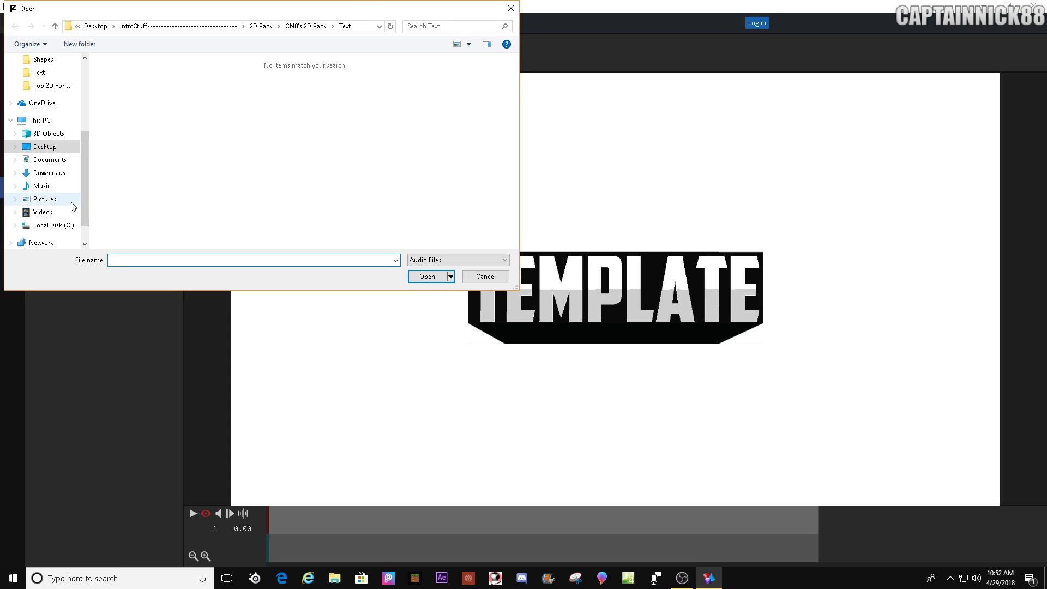
pyautogui.click(50, 147)
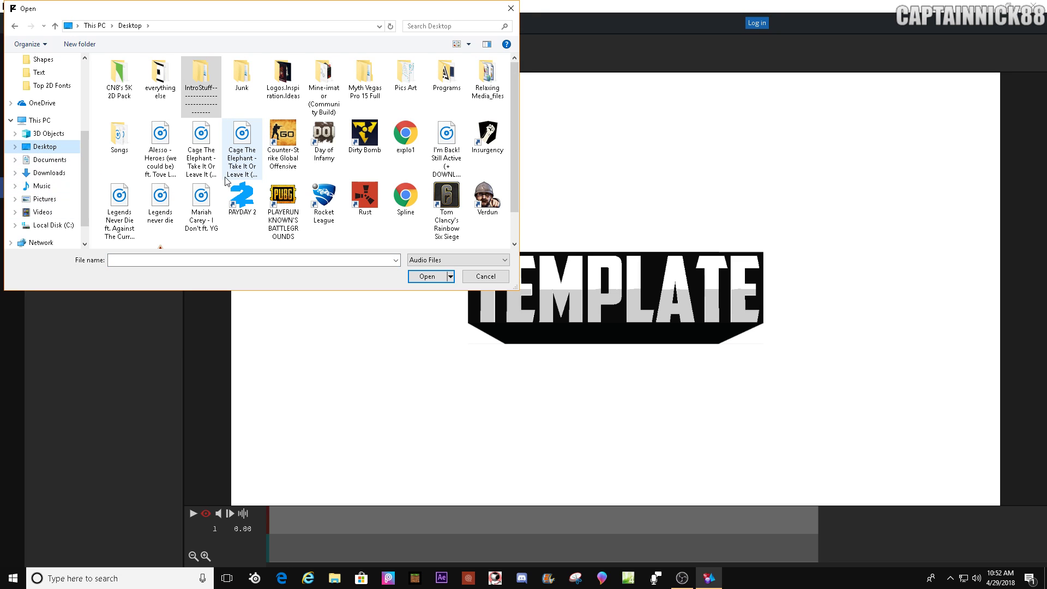
pyautogui.doubleClick(453, 146)
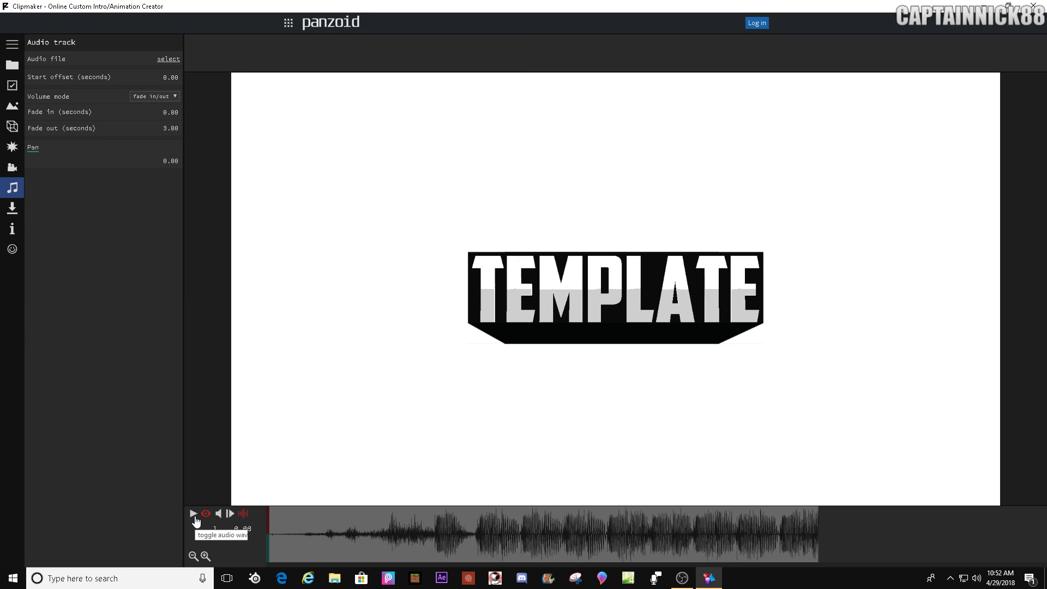
# Set the video length to 10 seconds.
pyautogui.click(12, 85)
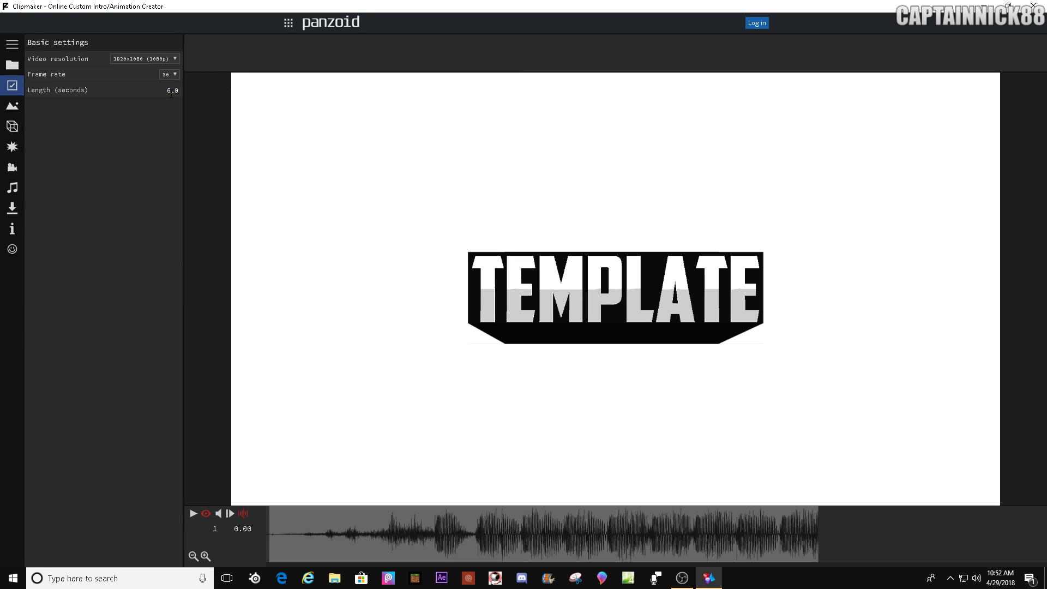
pyautogui.write('10')
pyautogui.press('Return')
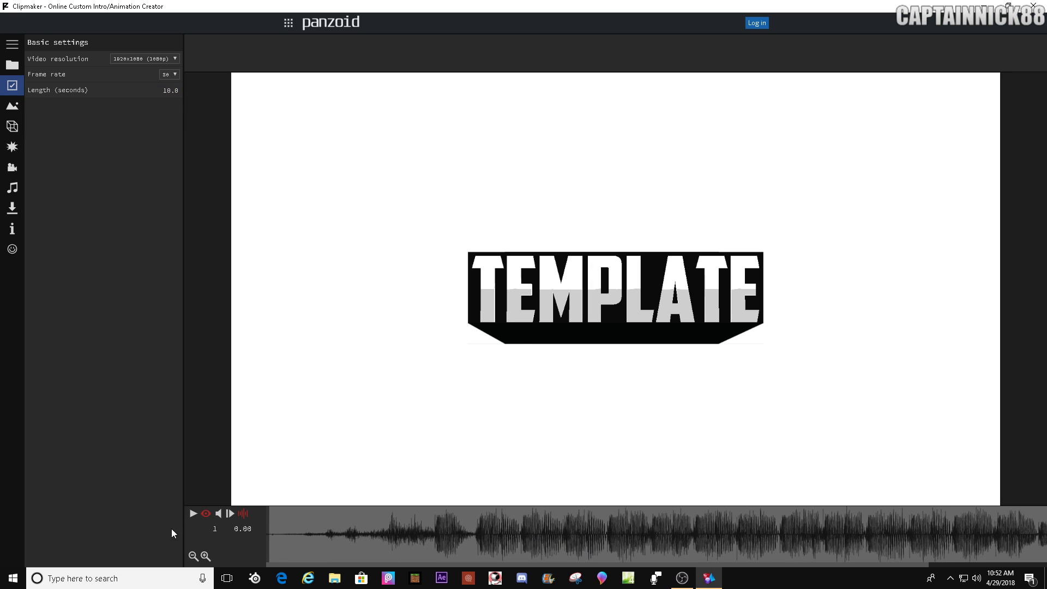
# Preview the music and raise Clipmaker's playback volume slightly in the Windows volume mixer.
pyautogui.press('space')
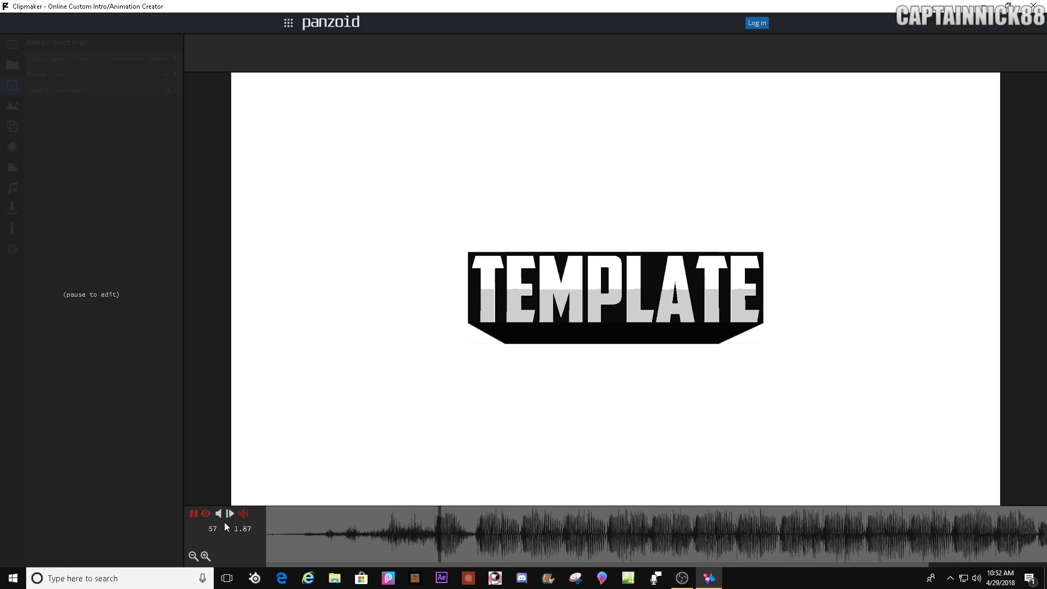
pyautogui.press('XF86AudioRaiseVolume')
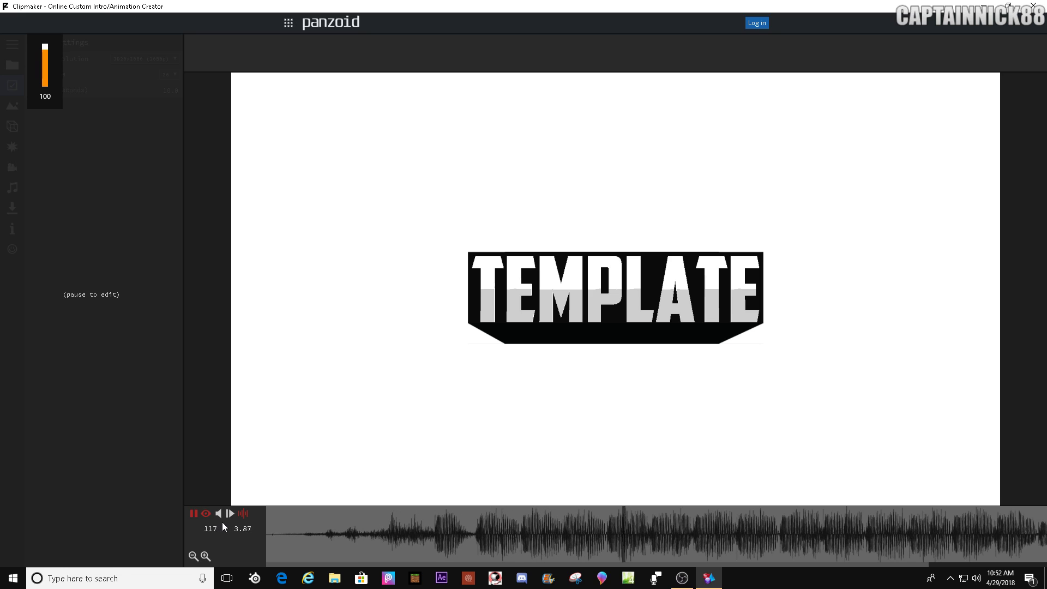
pyautogui.press('space')
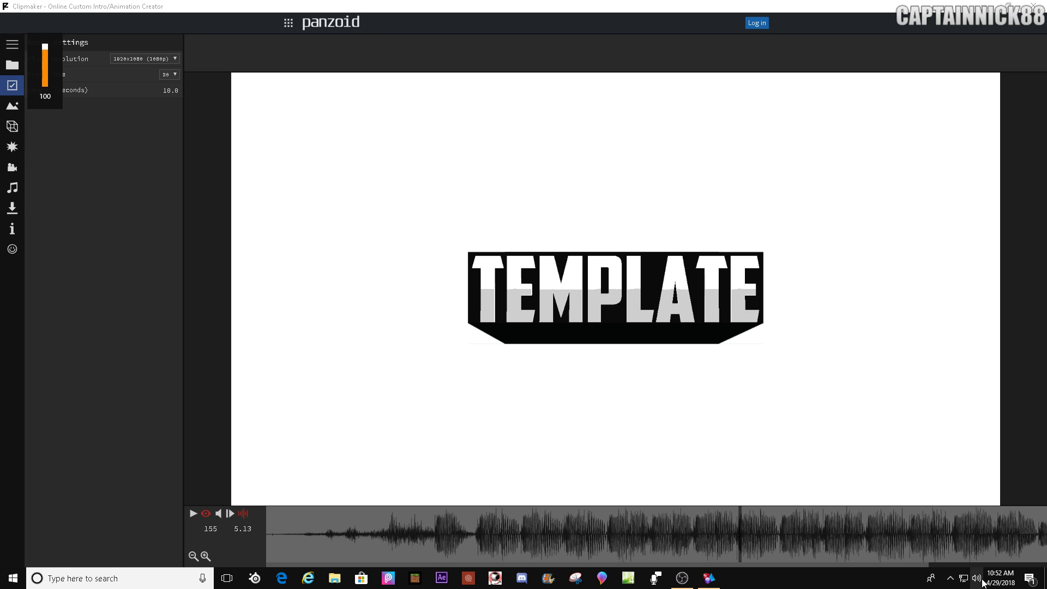
pyautogui.rightClick(982, 581)
pyautogui.click(952, 500)
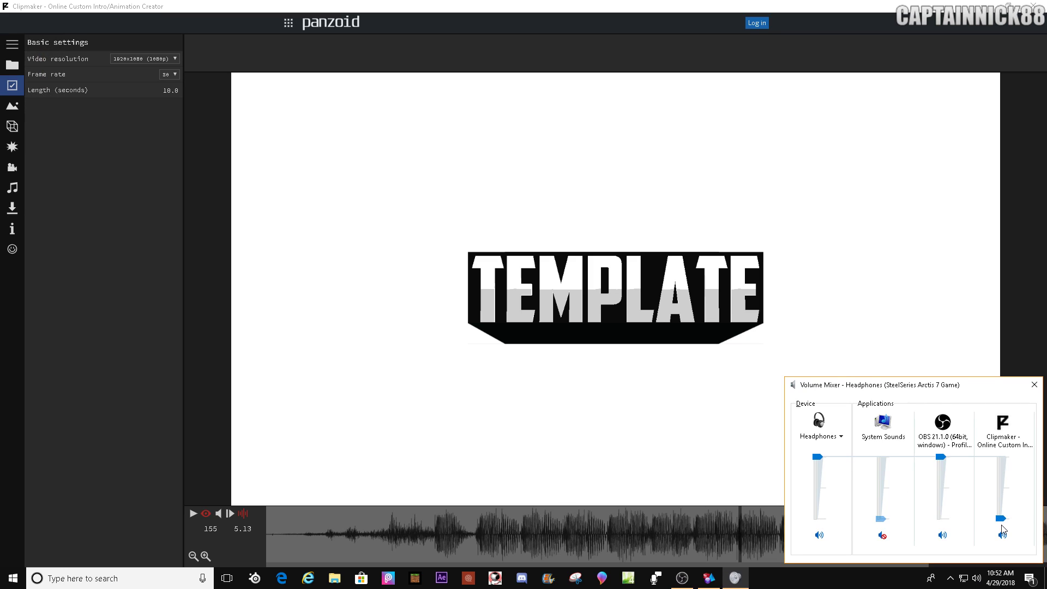
pyautogui.moveTo(1001, 519); pyautogui.dragTo(1010, 511)
pyautogui.click(1034, 384)
# Play the music again to check its loudness and return the playhead to the first frame.
pyautogui.moveTo(295, 540); pyautogui.dragTo(187, 531)
pyautogui.press('space')
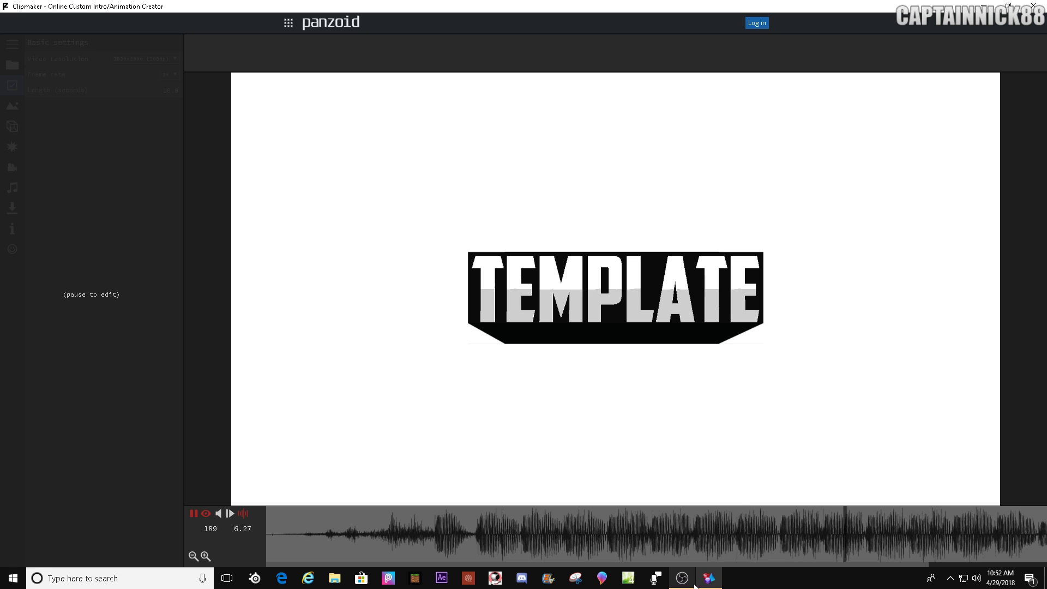
pyautogui.moveTo(693, 586)
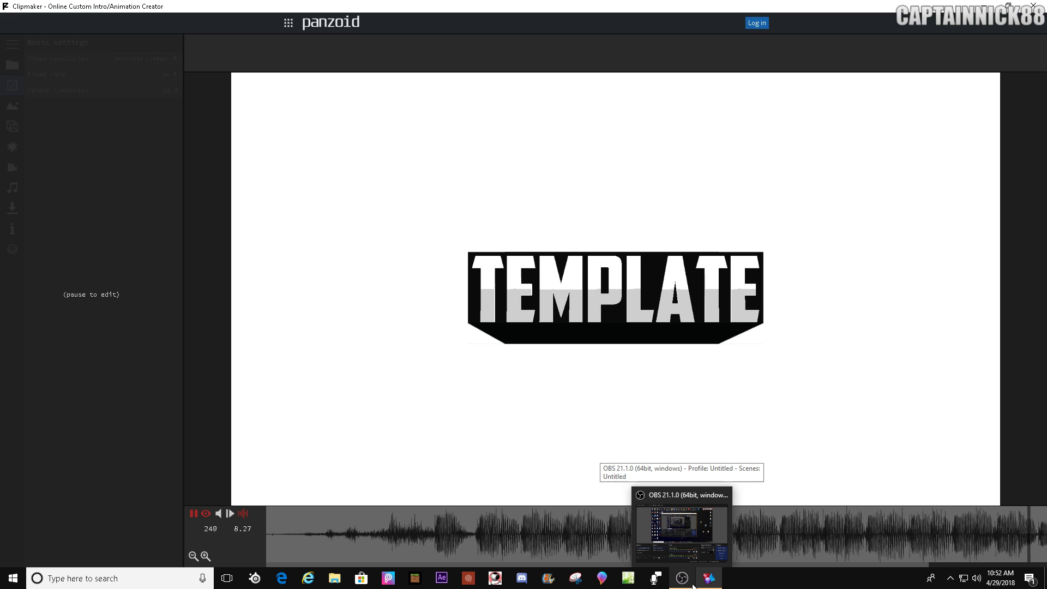
pyautogui.moveTo(806, 539); pyautogui.dragTo(0, 571)
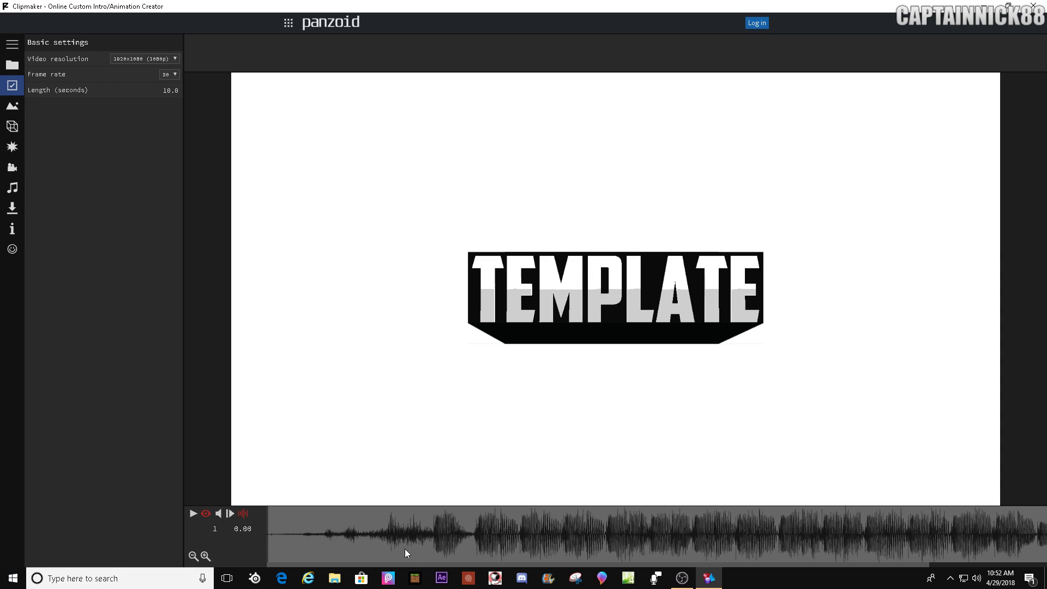
# Add a Duplicate effect to the scene and set its multiplier to 1 at the first frame.
pyautogui.click(13, 146)
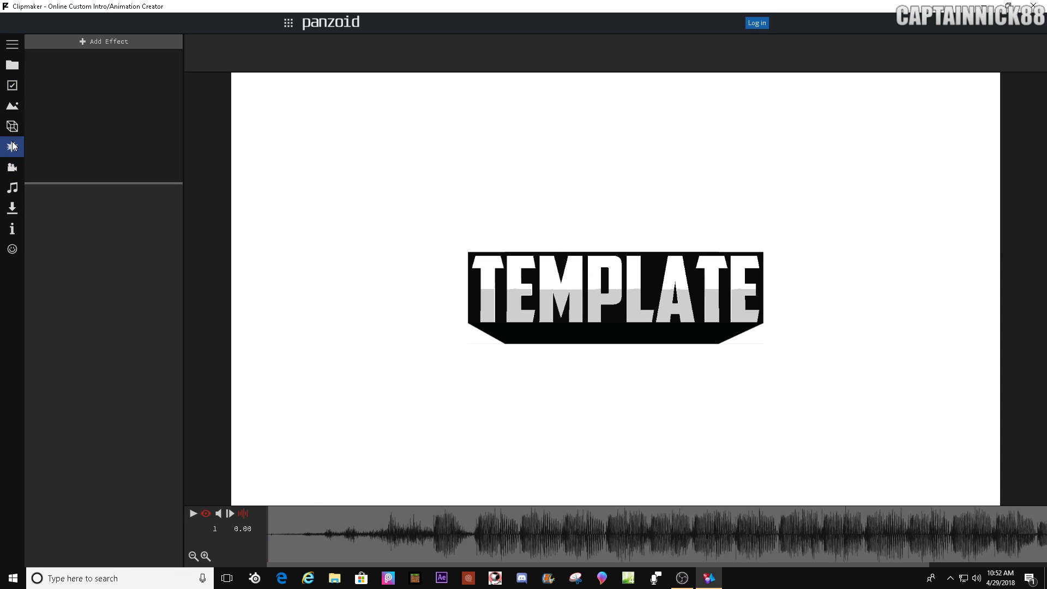
pyautogui.click(93, 50)
pyautogui.scroll(-5, 102, 228)
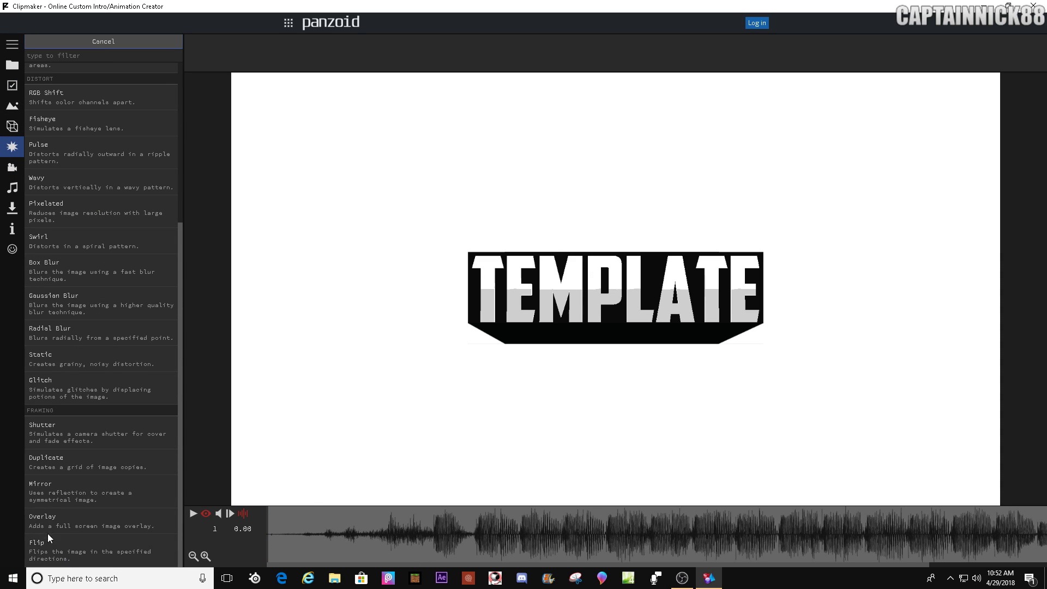
pyautogui.click(45, 458)
pyautogui.click(58, 44)
pyautogui.click(68, 43)
pyautogui.click(75, 57)
pyautogui.click(173, 235)
pyautogui.write('1')
pyautogui.press('Return')
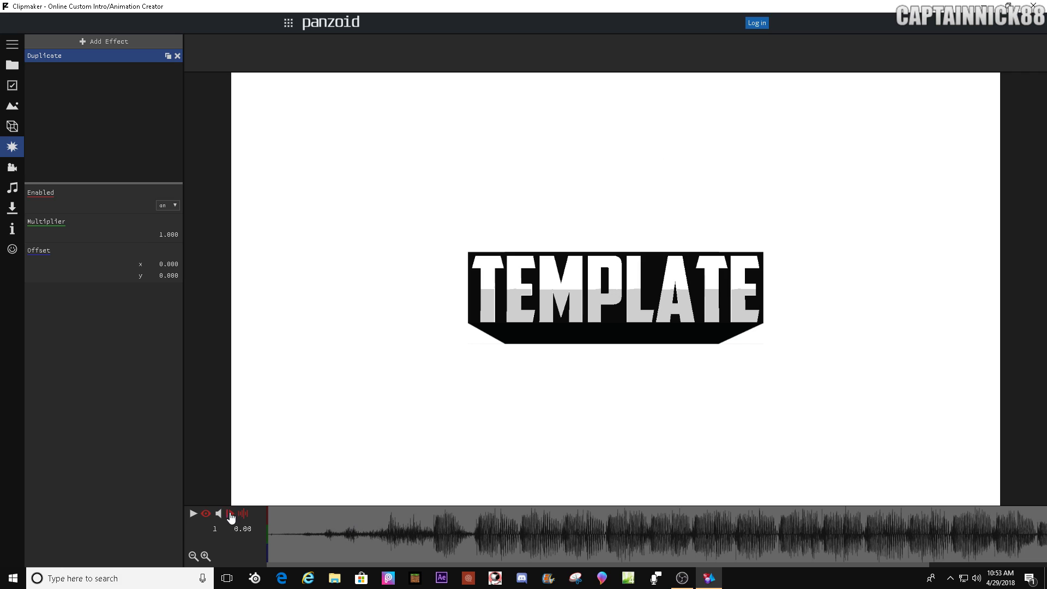
# Add a keyframe to the Duplicate multiplier at the first beat, frame 56, with a value of 0.8.
pyautogui.click(193, 514)
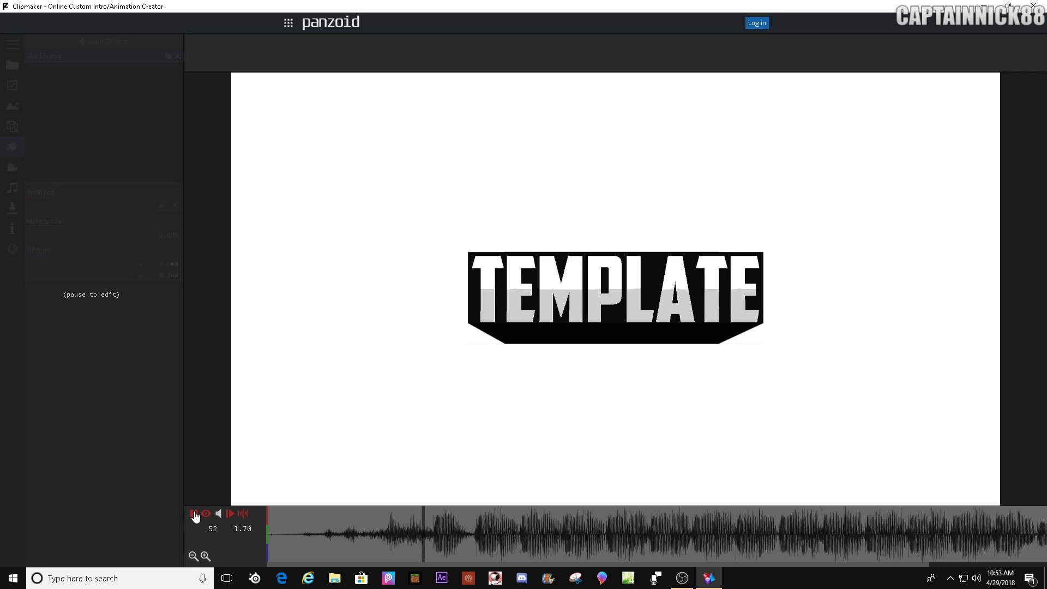
pyautogui.click(194, 513)
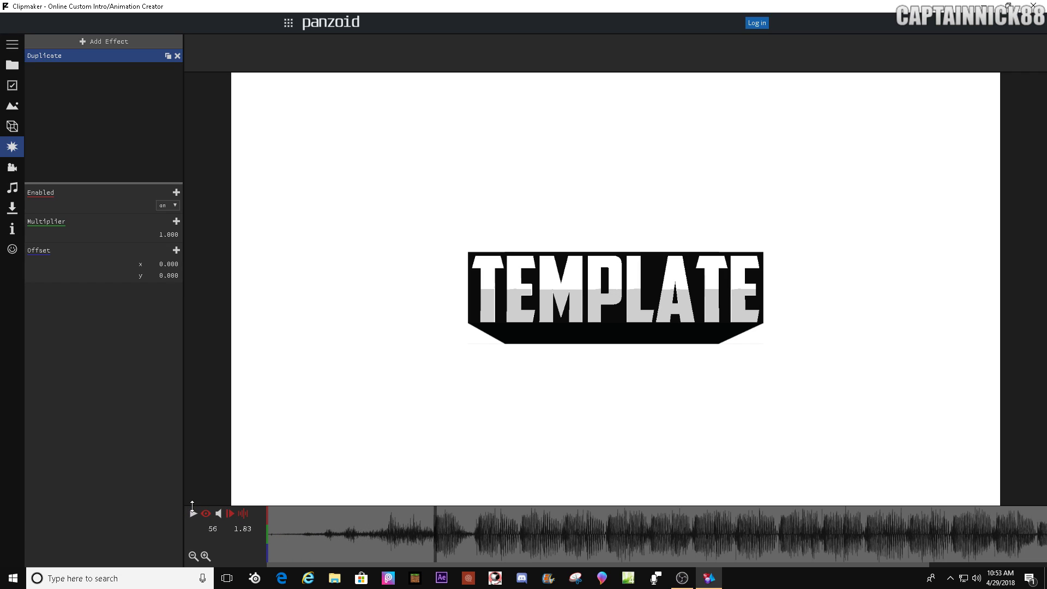
pyautogui.click(176, 221)
pyautogui.click(169, 234)
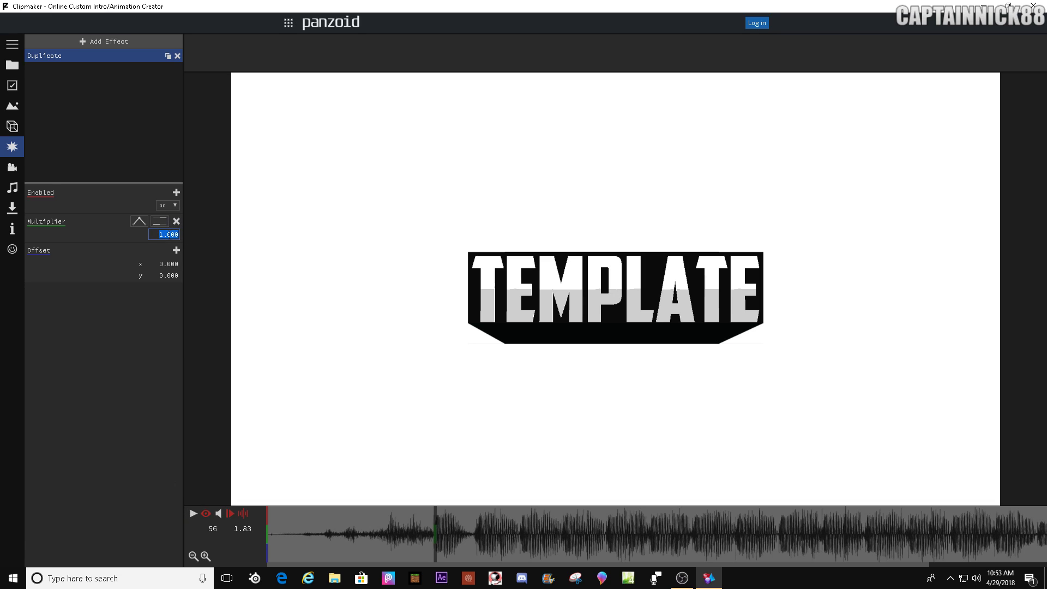
pyautogui.press('BackSpace')
pyautogui.press('Return')
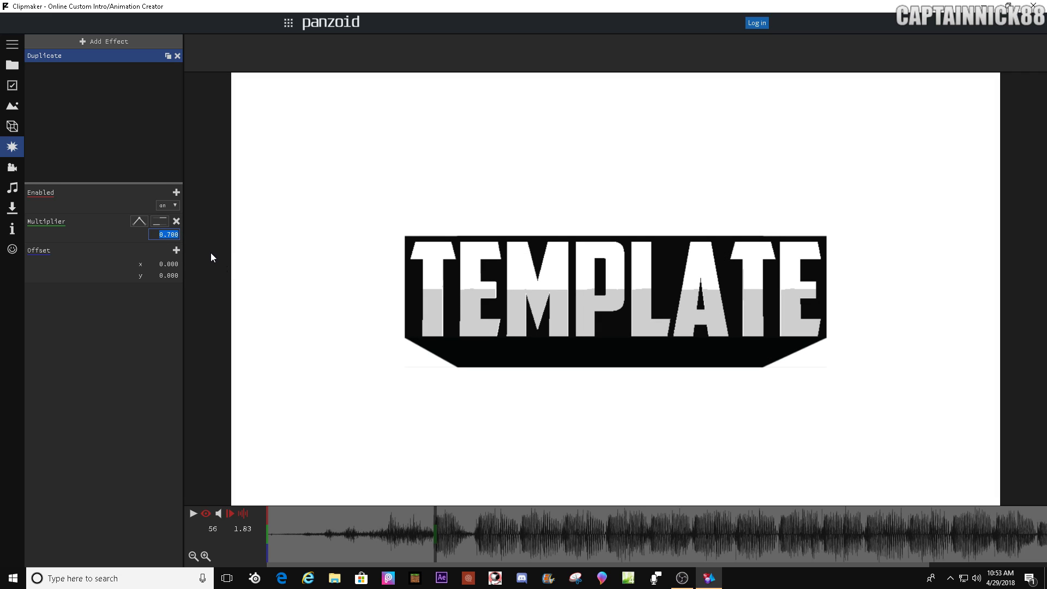
pyautogui.write('.8')
pyautogui.press('Return')
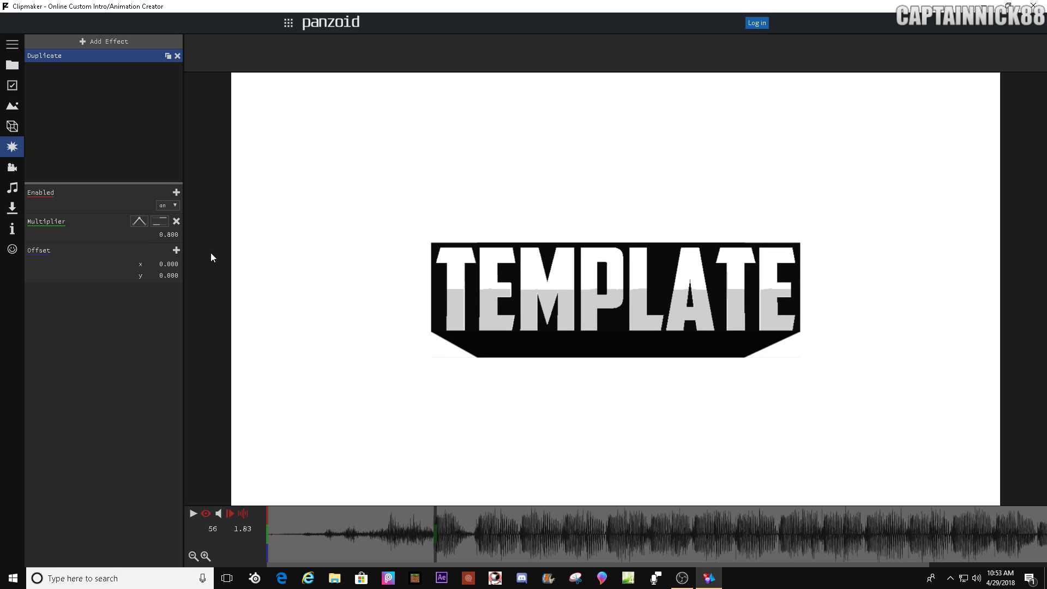
# Check the size change around frame 56 and set that multiplier keyframe to stepped interpolation.
pyautogui.click(422, 533)
pyautogui.press('space')
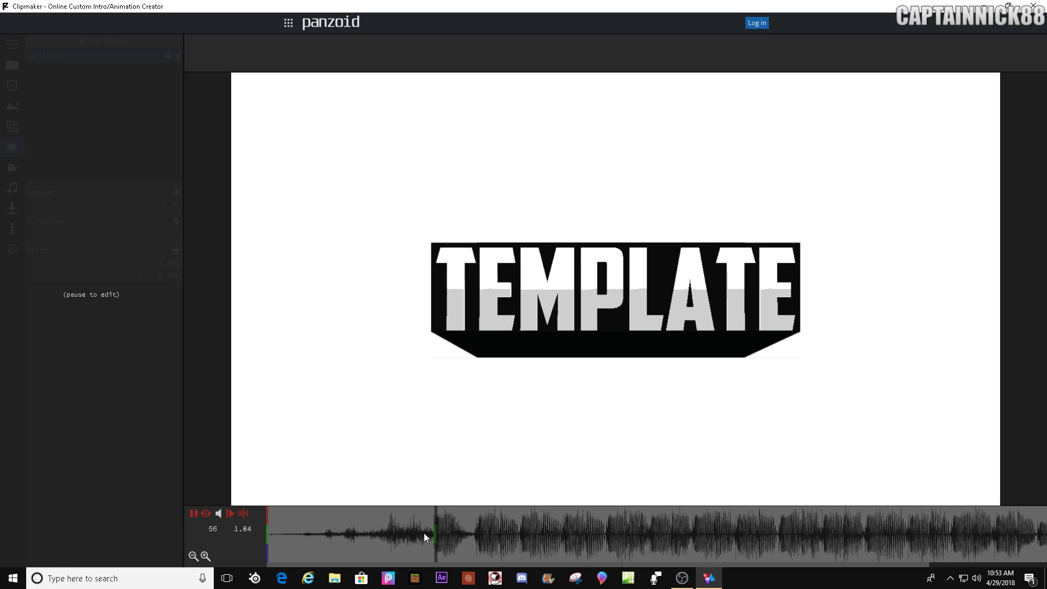
pyautogui.click(432, 517)
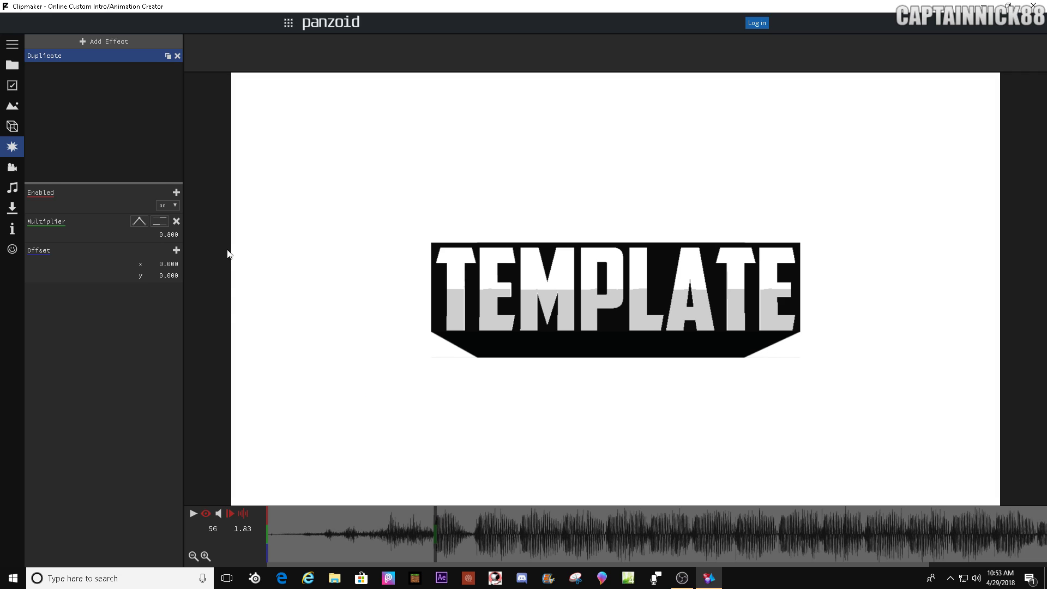
pyautogui.click(393, 530)
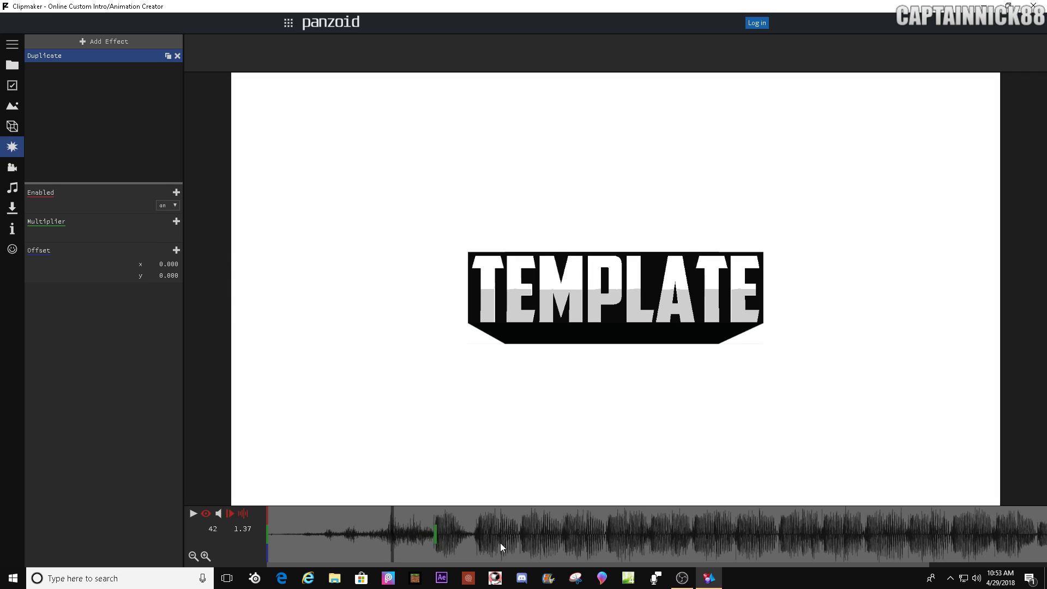
pyautogui.click(436, 517)
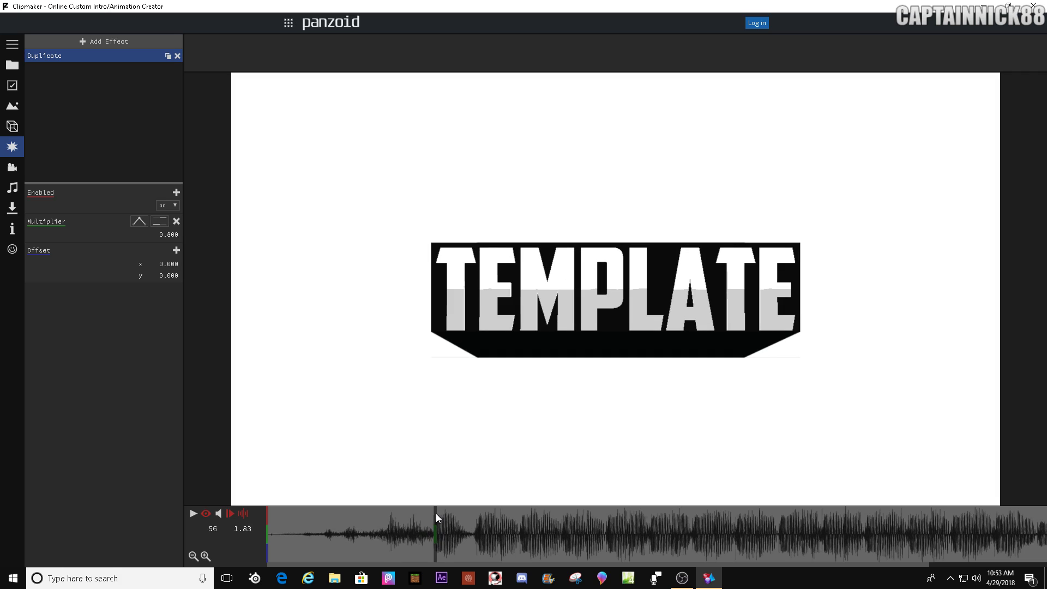
pyautogui.click(159, 222)
pyautogui.click(190, 235)
# Play on to the next beat and add a stepped Duplicate multiplier keyframe at frame 71.
pyautogui.press('space')
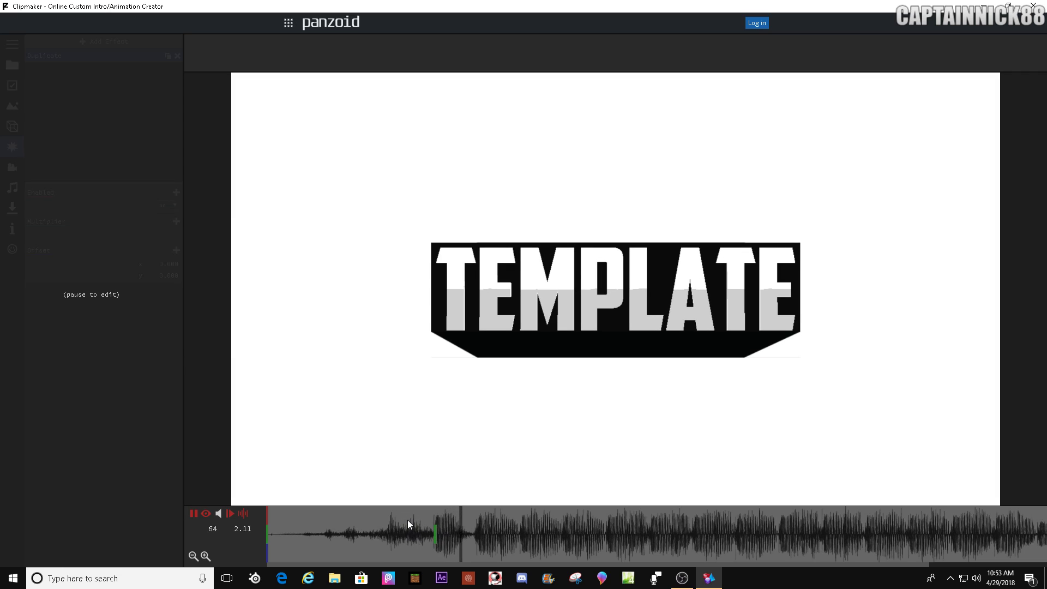
pyautogui.press('space')
pyautogui.press('Right')
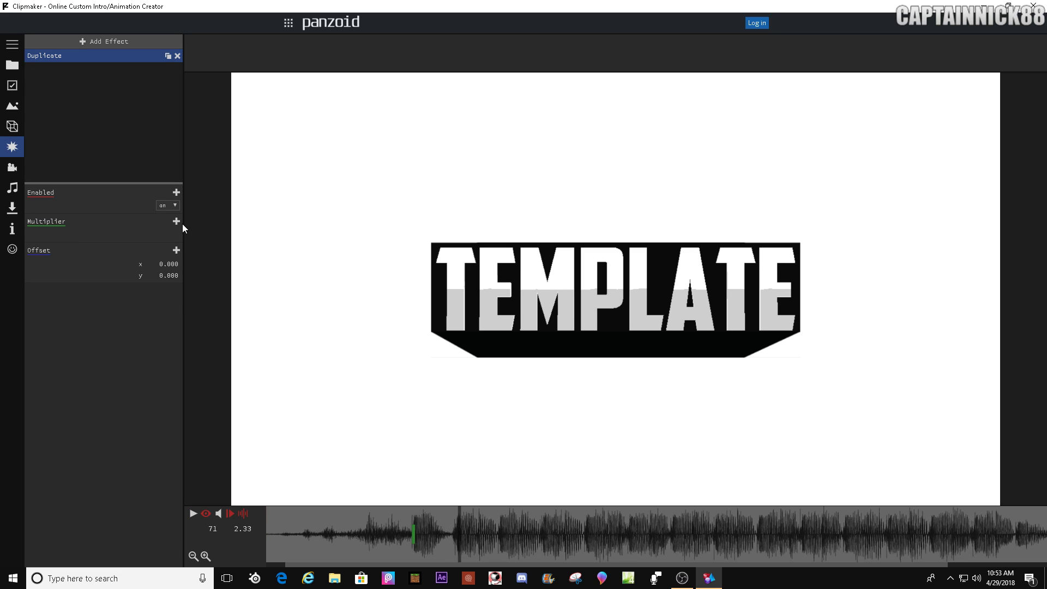
pyautogui.click(176, 221)
pyautogui.click(161, 223)
# Add stepped Duplicate multiplier keyframes on the following two beats, at frames 85 and 99.
pyautogui.press('space')
pyautogui.press('space')
pyautogui.press('space')
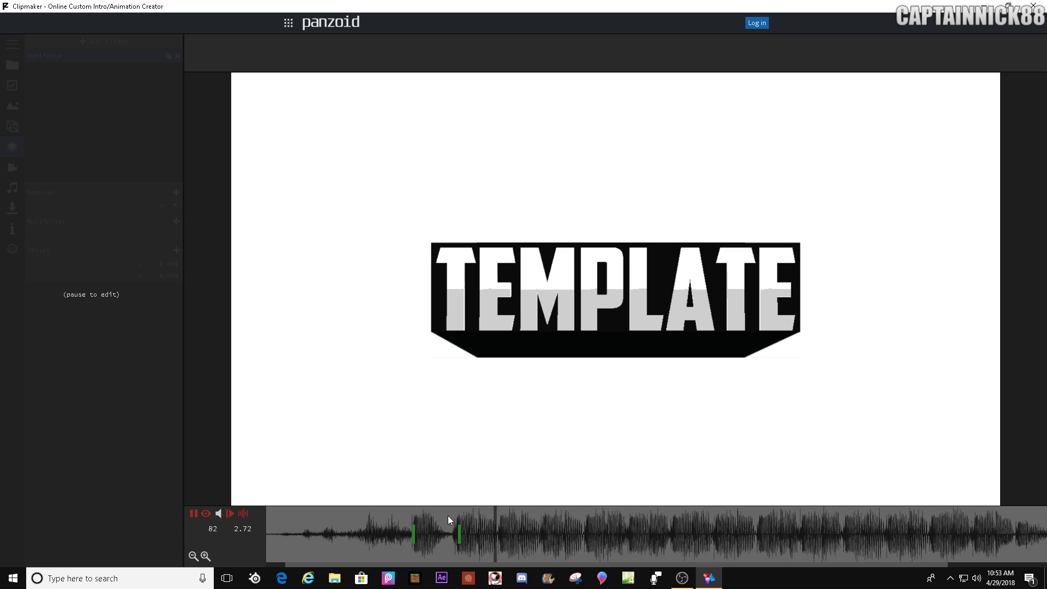
pyautogui.press('space')
pyautogui.press('space')
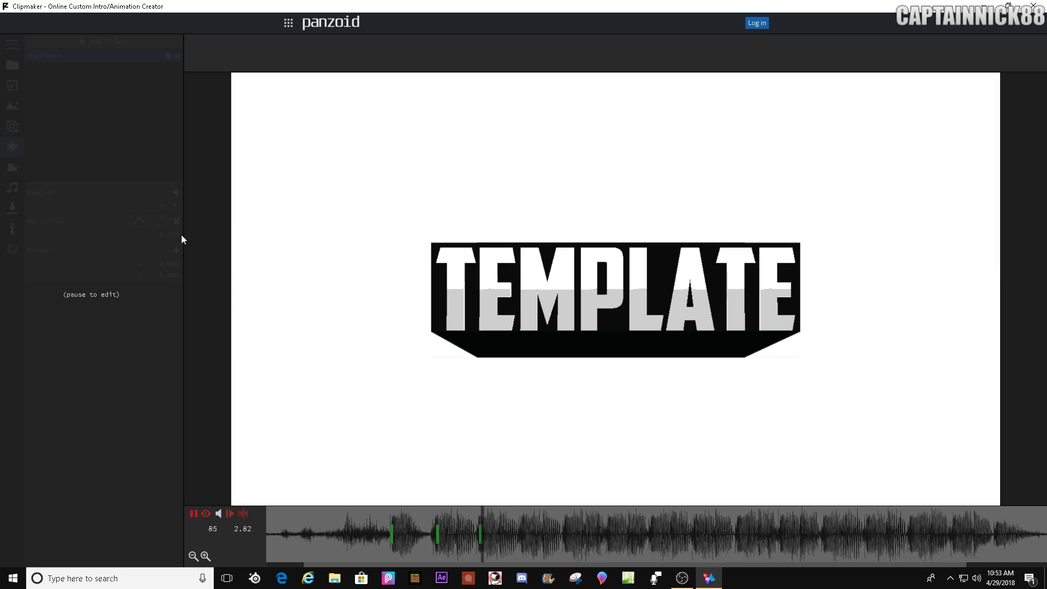
# Add Duplicate multiplier keyframes on the next two beats, at about frame 113 and at frame 123.
pyautogui.press('space')
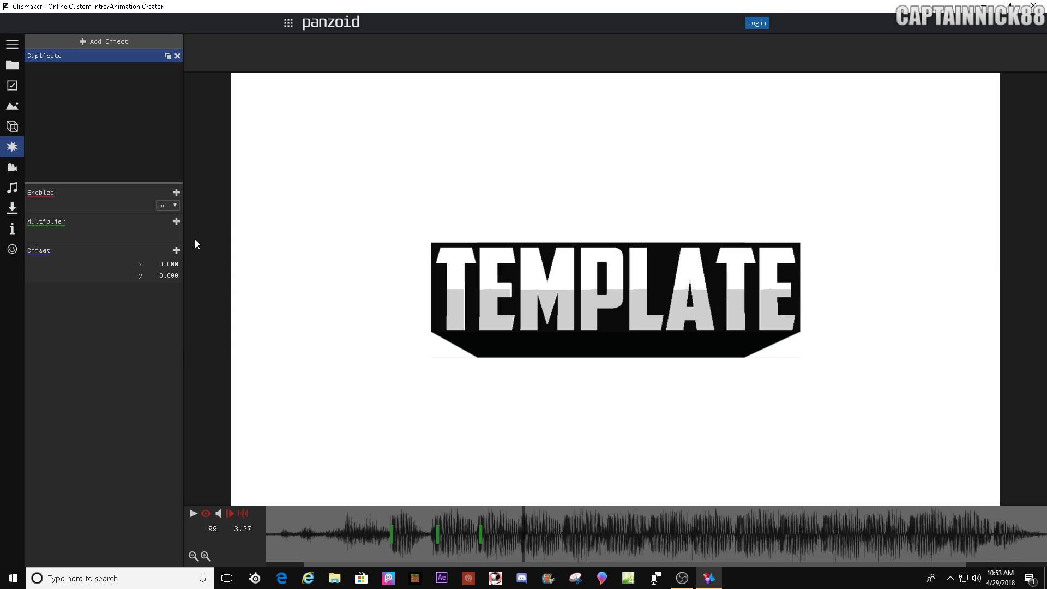
pyautogui.click(161, 222)
pyautogui.press('space')
pyautogui.press('space')
pyautogui.click(161, 221)
pyautogui.press('space')
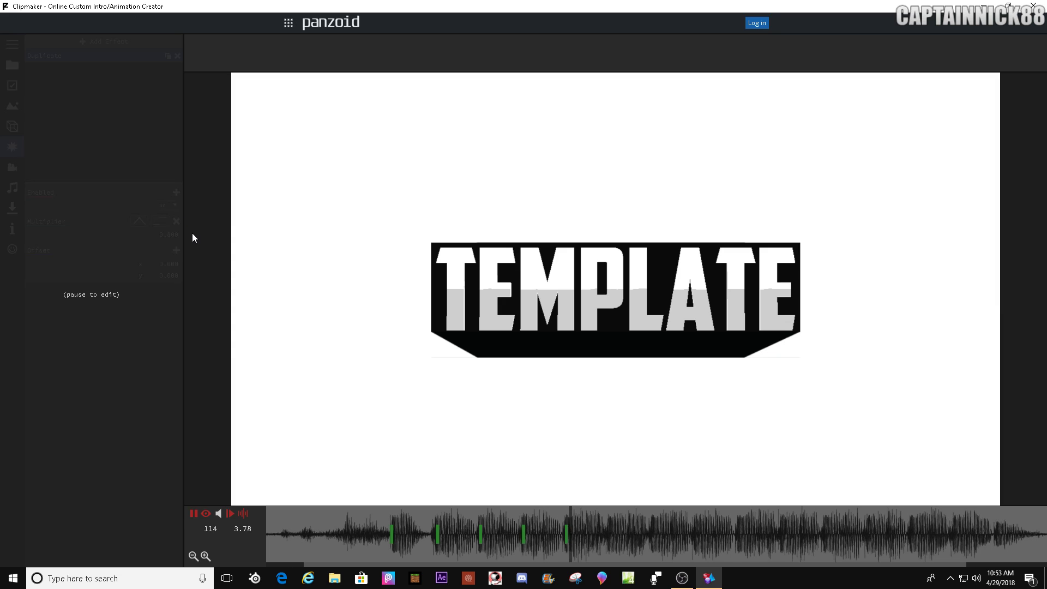
pyautogui.press('space')
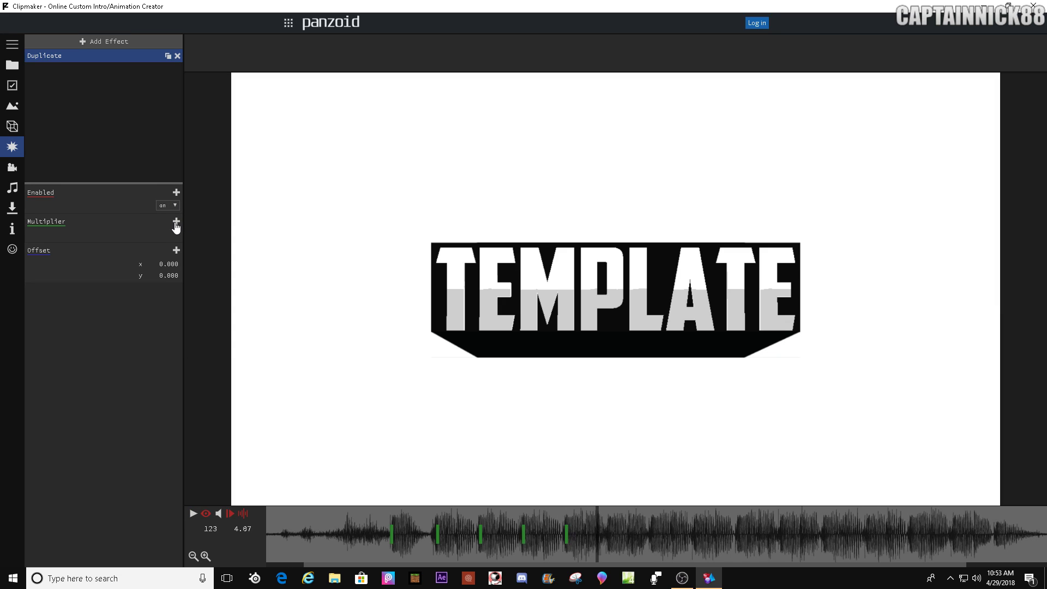
# Replay from about frame 113 and add Duplicate multiplier keyframes on the quick beats near frames 127 and 133.
pyautogui.press('space')
pyautogui.press('space')
pyautogui.click(566, 518)
pyautogui.press('space')
pyautogui.press('space')
pyautogui.hscroll(1, 558, 509)
pyautogui.click(176, 221)
pyautogui.press('space')
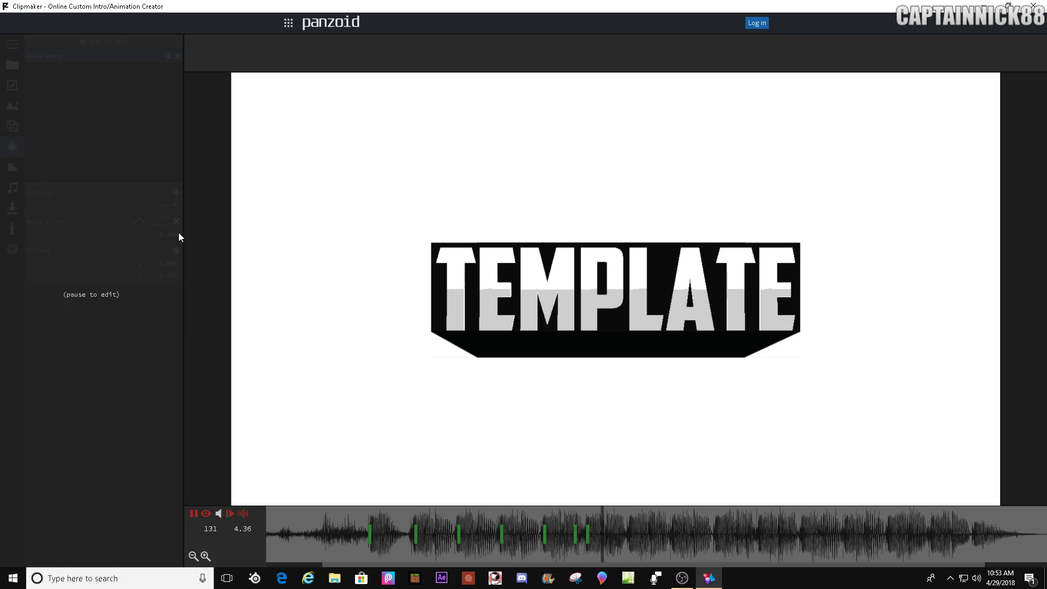
# Add Duplicate multiplier keyframes on the next two beats, at frame 141 and about frame 147.
pyautogui.press('space')
pyautogui.click(175, 221)
pyautogui.press('space')
# Listen for the next beat and add a stepped Duplicate multiplier keyframe at about frame 155.
pyautogui.press('space')
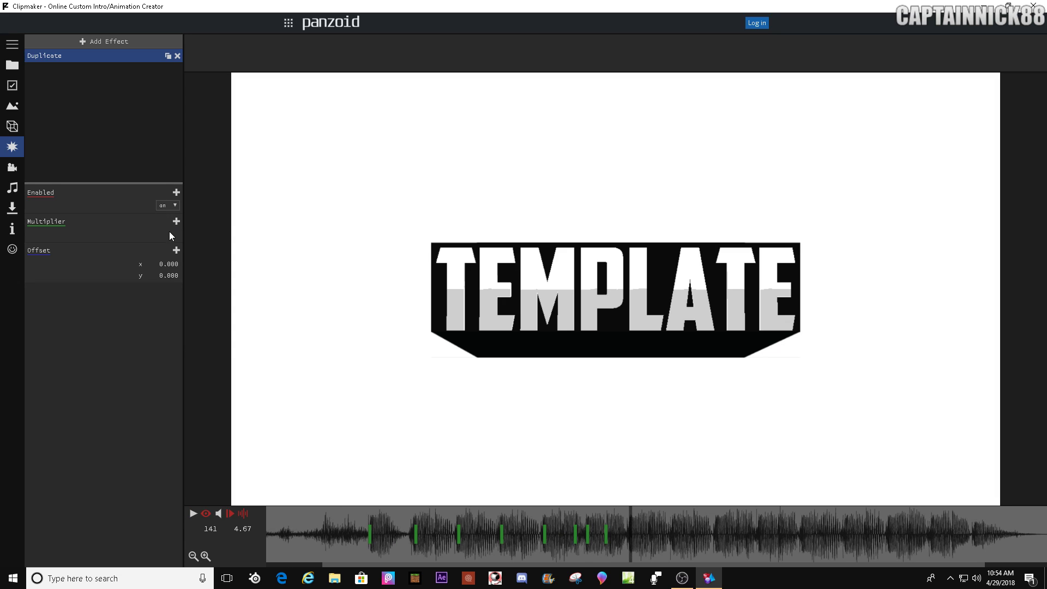
pyautogui.click(176, 220)
# Replay the music over the latest keyframes, from about frame 139 to frame 164, to check the beat timing.
pyautogui.press('space')
pyautogui.press('space')
pyautogui.press('Left')
pyautogui.press('Left')
pyautogui.click(177, 225)
pyautogui.click(195, 251)
pyautogui.press('space')
pyautogui.press('space')
pyautogui.press('space')
pyautogui.press('space')
pyautogui.scroll(-2, 622, 512)
pyautogui.click(177, 224)
pyautogui.click(206, 243)
pyautogui.click(159, 221)
pyautogui.click(175, 235)
pyautogui.press('space')
pyautogui.press('space')
pyautogui.click(576, 523)
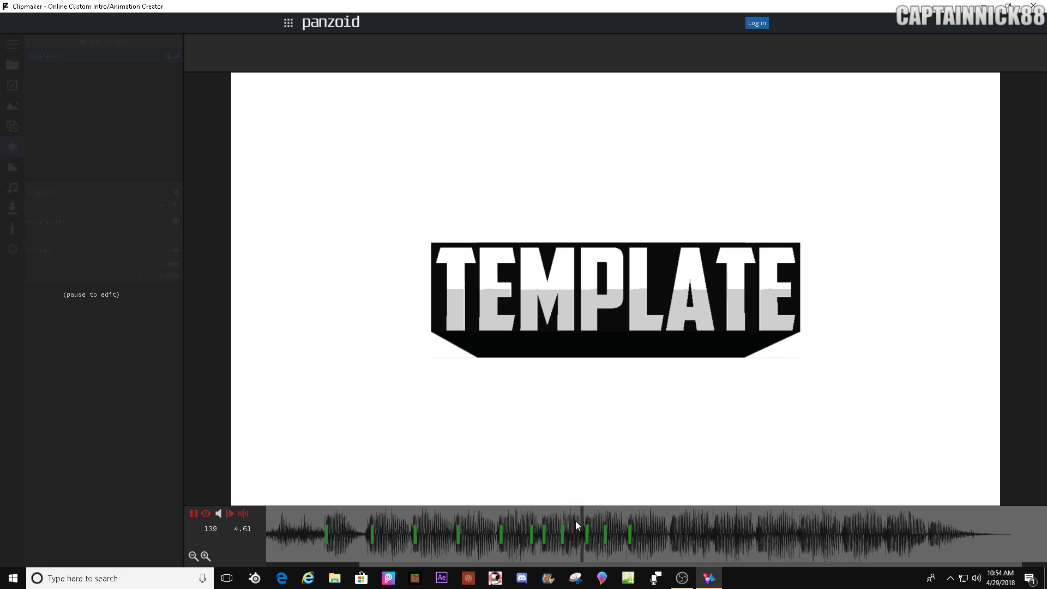
# Play the music and add Duplicate multiplier keyframes on the next three beats, at about frames 169 and 176 and at frame 183.
pyautogui.press('space')
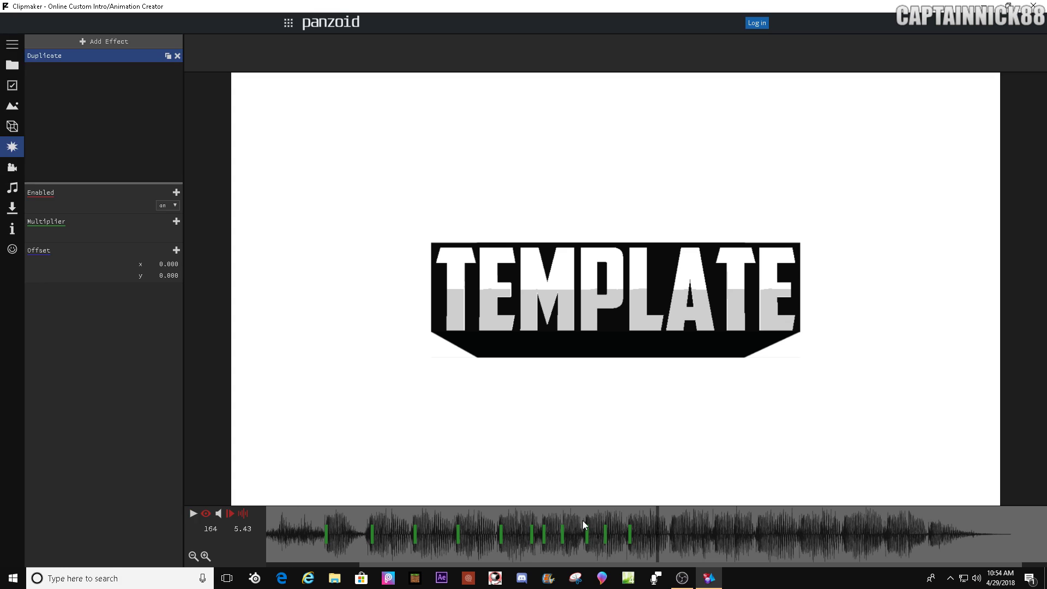
pyautogui.press('space')
pyautogui.press('space')
pyautogui.click(176, 221)
pyautogui.press('space')
pyautogui.press('space')
pyautogui.click(176, 220)
# Replay the latest beats and shift the multiplier keyframe near frame 176 to about frame 178.
pyautogui.press('space')
pyautogui.press('space')
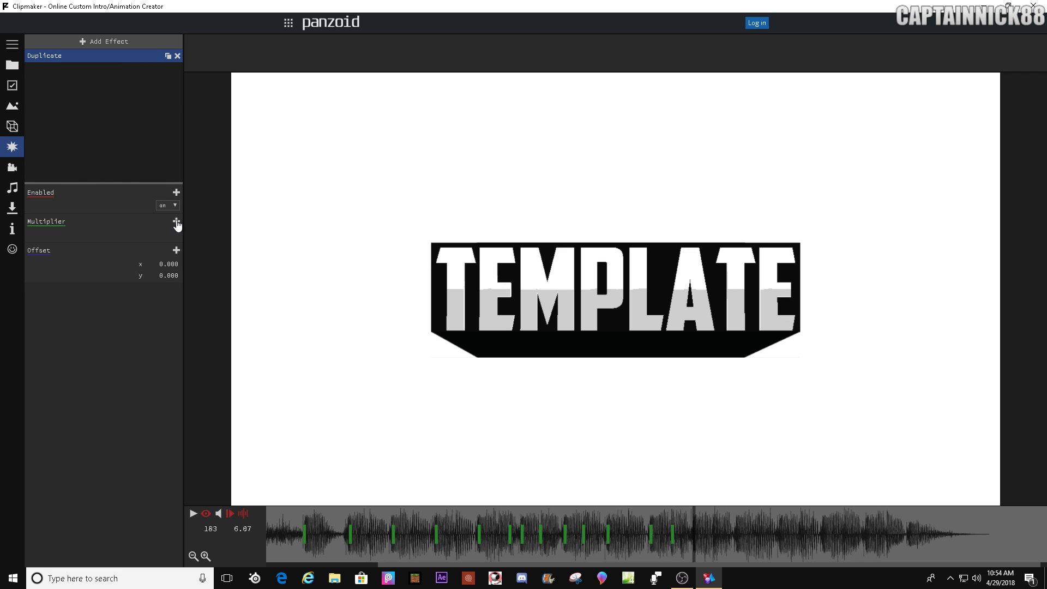
pyautogui.click(176, 222)
pyautogui.click(644, 549)
pyautogui.press('space')
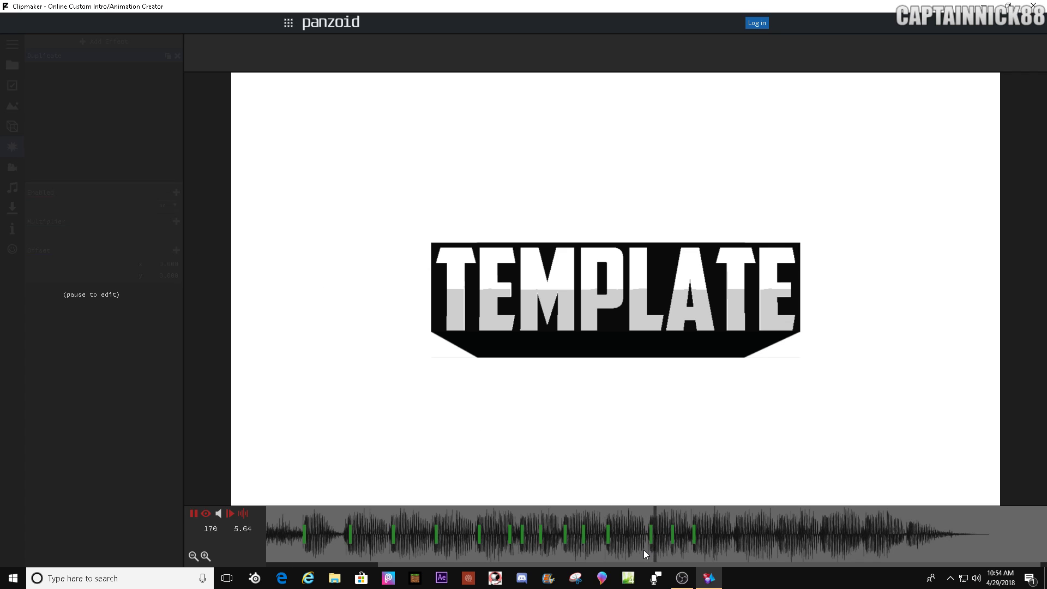
# Add Duplicate multiplier keyframes on the following beats, at about frame 190, frame 197 and about frame 204.
pyautogui.press('space')
pyautogui.click(673, 527)
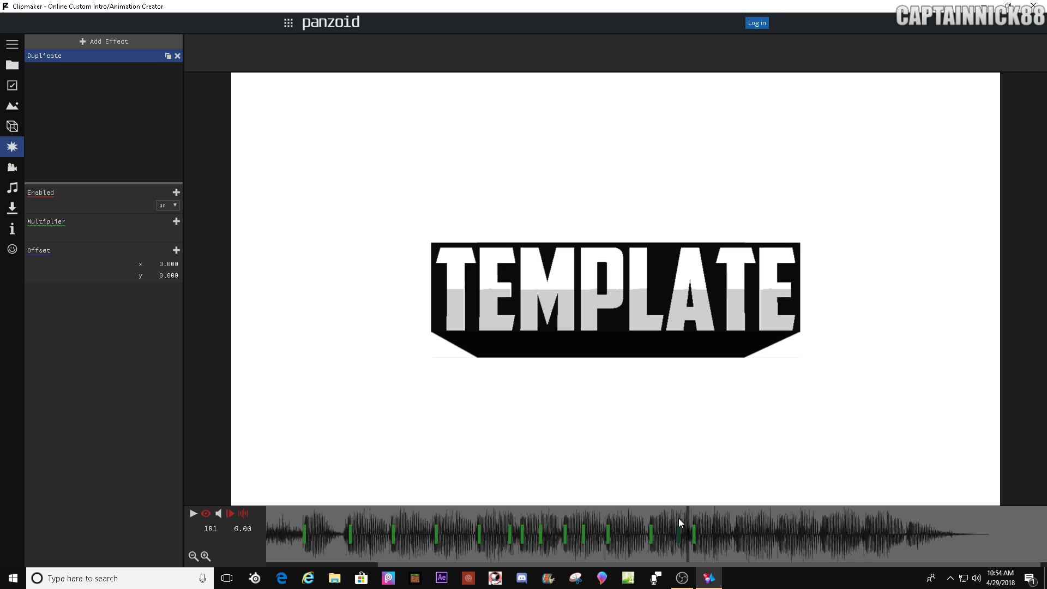
pyautogui.press('space')
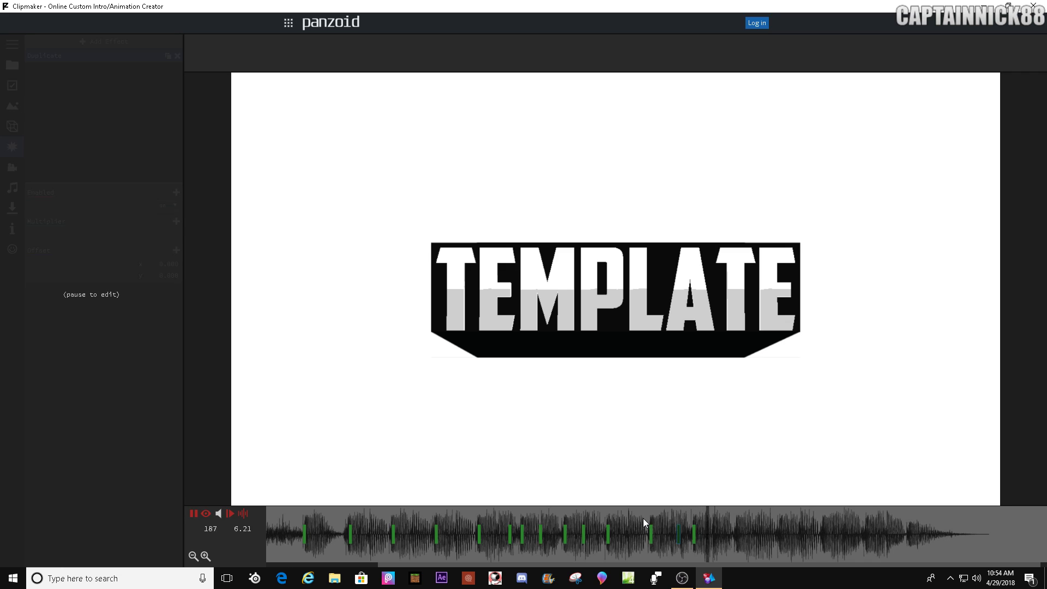
pyautogui.press('space')
pyautogui.press('Right')
pyautogui.click(177, 222)
pyautogui.click(160, 221)
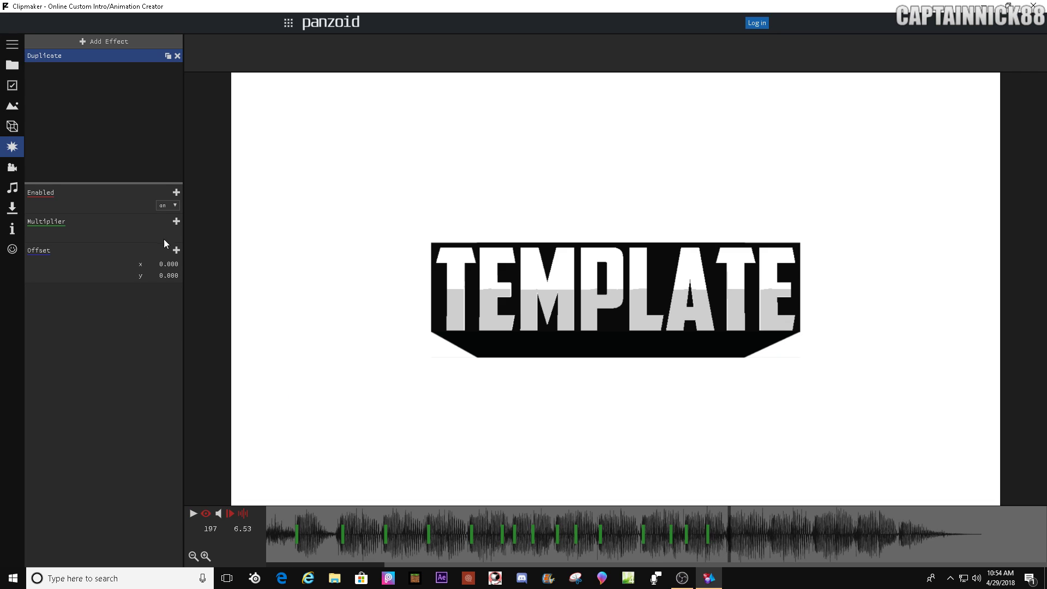
pyautogui.click(176, 224)
pyautogui.click(175, 235)
pyautogui.click(176, 221)
# Listen on and add Duplicate multiplier keyframes on the beats at frames 211 and 218.
pyautogui.click(192, 253)
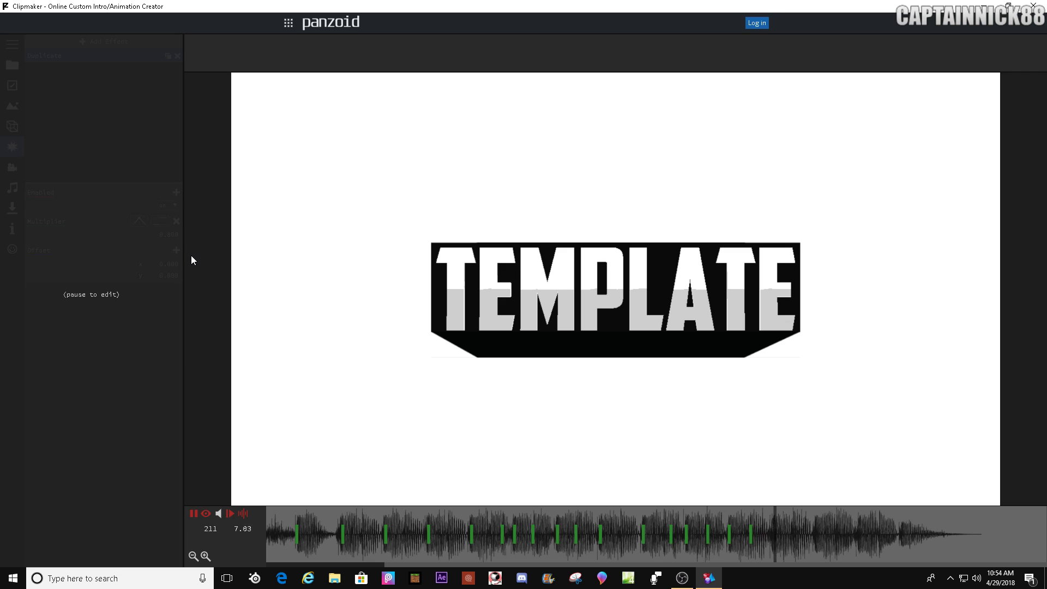
pyautogui.press('Left')
pyautogui.click(179, 220)
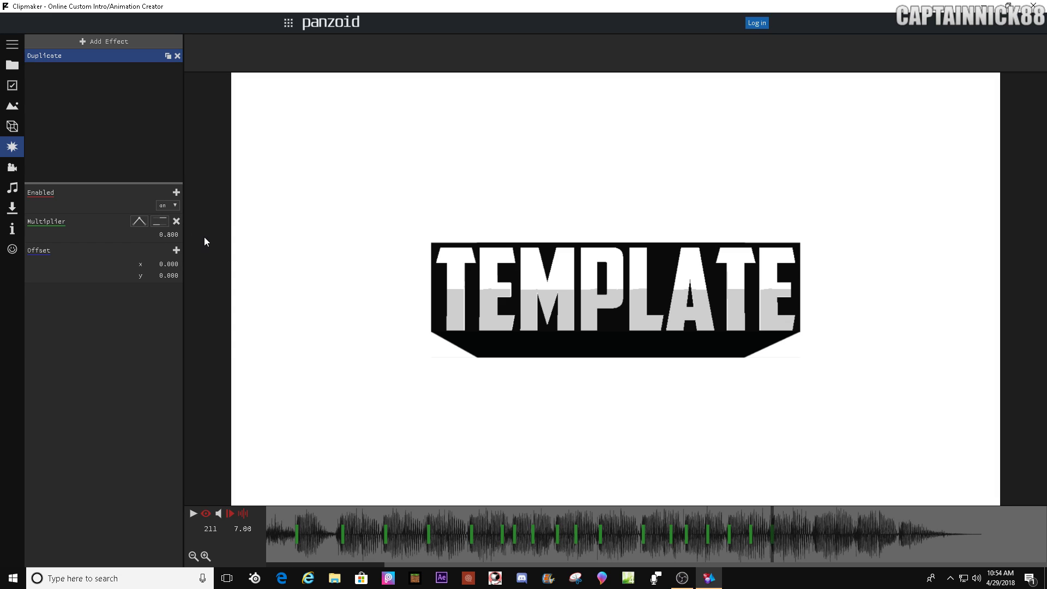
pyautogui.press('Right')
pyautogui.press('Right')
pyautogui.press('Right')
pyautogui.press('Right')
pyautogui.press('Right')
pyautogui.press('Right')
pyautogui.press('Right')
pyautogui.click(723, 514)
pyautogui.press('space')
# Add Duplicate multiplier keyframes on the next two beats, at about frame 225 and at frame 232.
pyautogui.press('space')
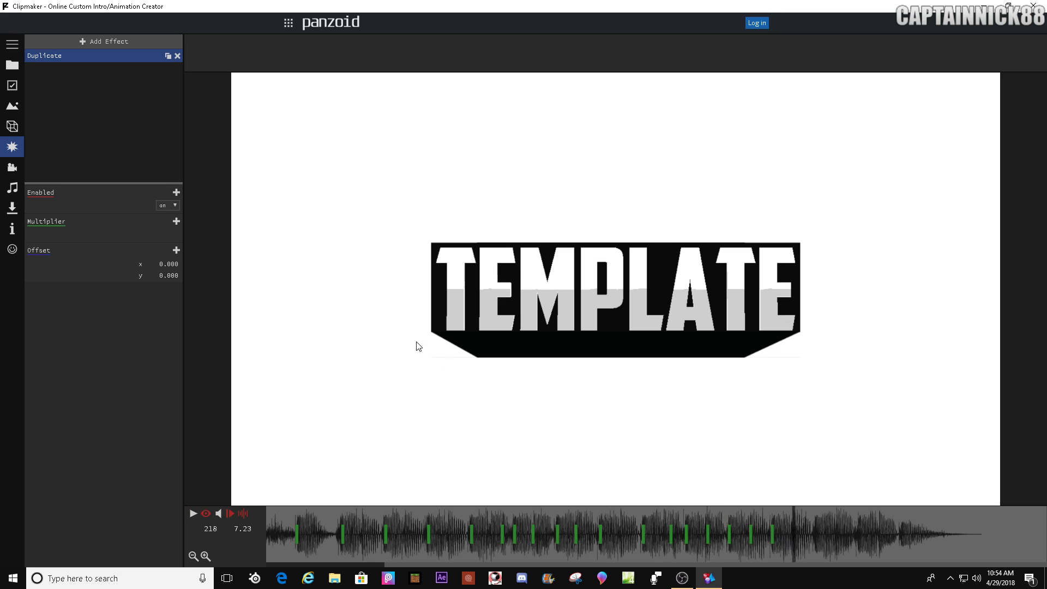
pyautogui.click(180, 219)
pyautogui.press('space')
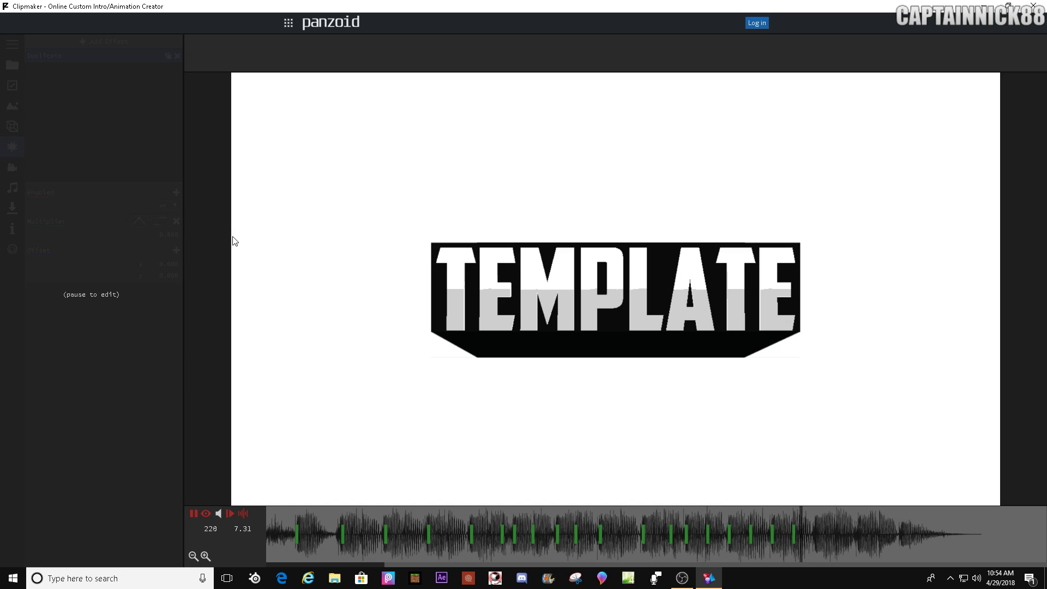
pyautogui.press('space')
pyautogui.press('Right')
pyautogui.click(176, 222)
pyautogui.click(164, 222)
pyautogui.click(178, 232)
# Add the last Duplicate multiplier keyframes on the closing beats at about frames 239 and 253.
pyautogui.press('space')
pyautogui.press('space')
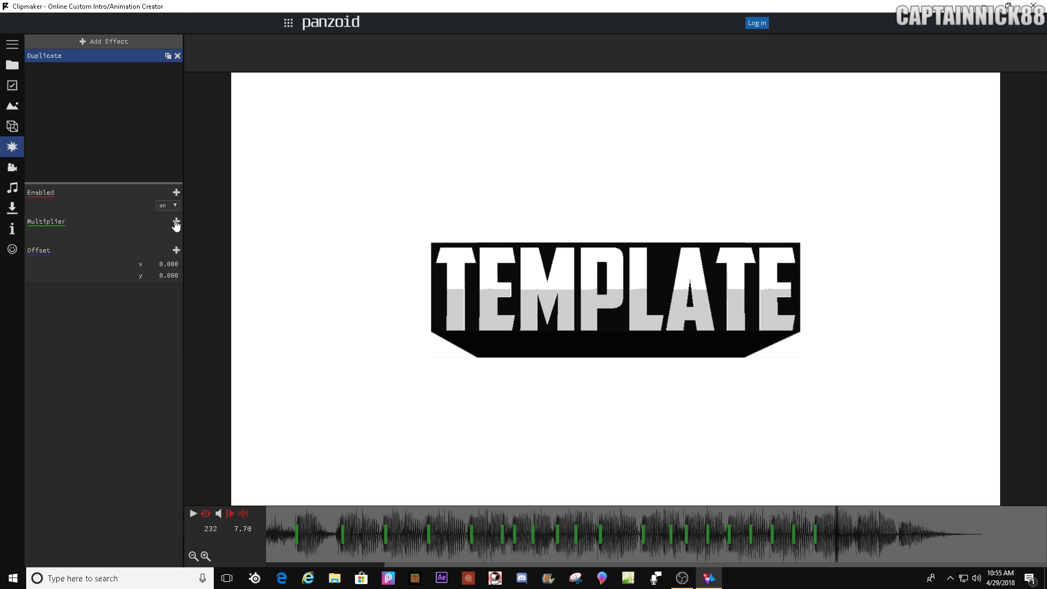
pyautogui.click(174, 224)
pyautogui.press('space')
pyautogui.press('space')
pyautogui.click(176, 221)
pyautogui.press('space')
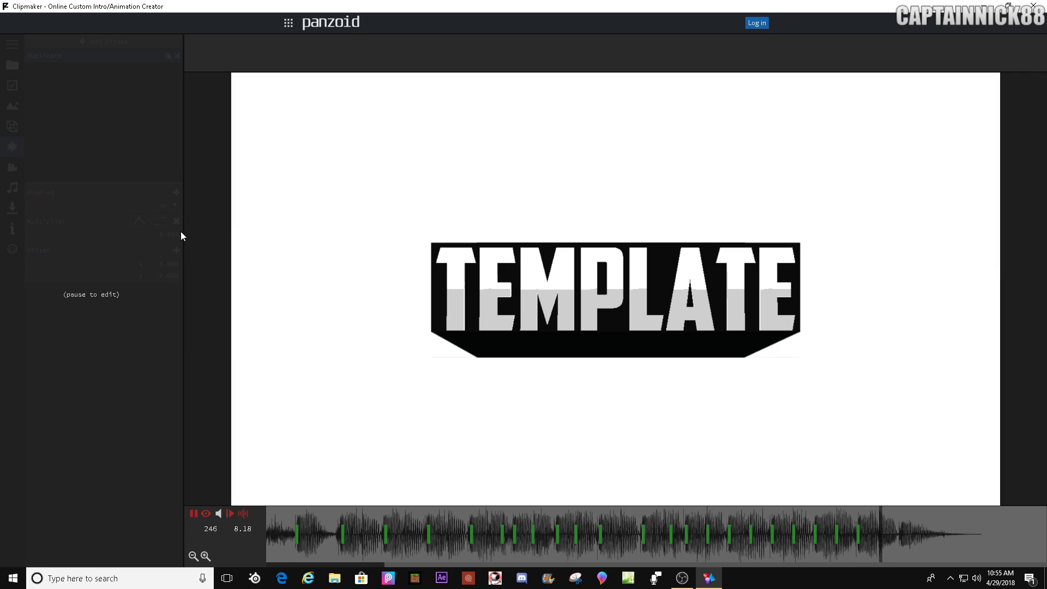
# Listen to the end of the music and return to the first multiplier keyframe at frame 56.
pyautogui.press('space')
pyautogui.click(175, 221)
pyautogui.press('space')
pyautogui.press('space')
pyautogui.moveTo(718, 564); pyautogui.dragTo(633, 557)
pyautogui.click(409, 516)
pyautogui.click(440, 513)
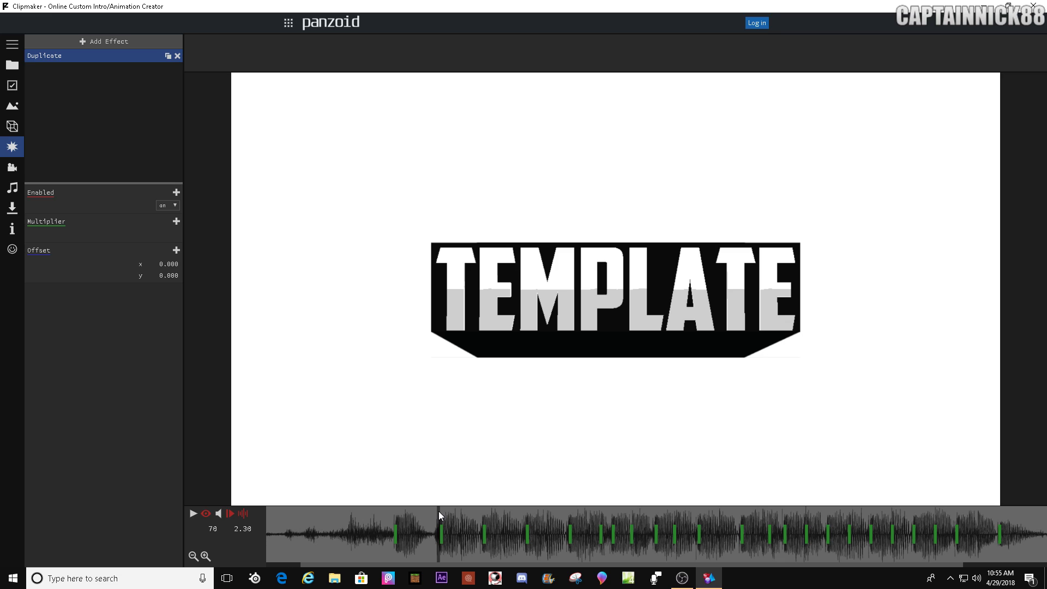
pyautogui.click(395, 513)
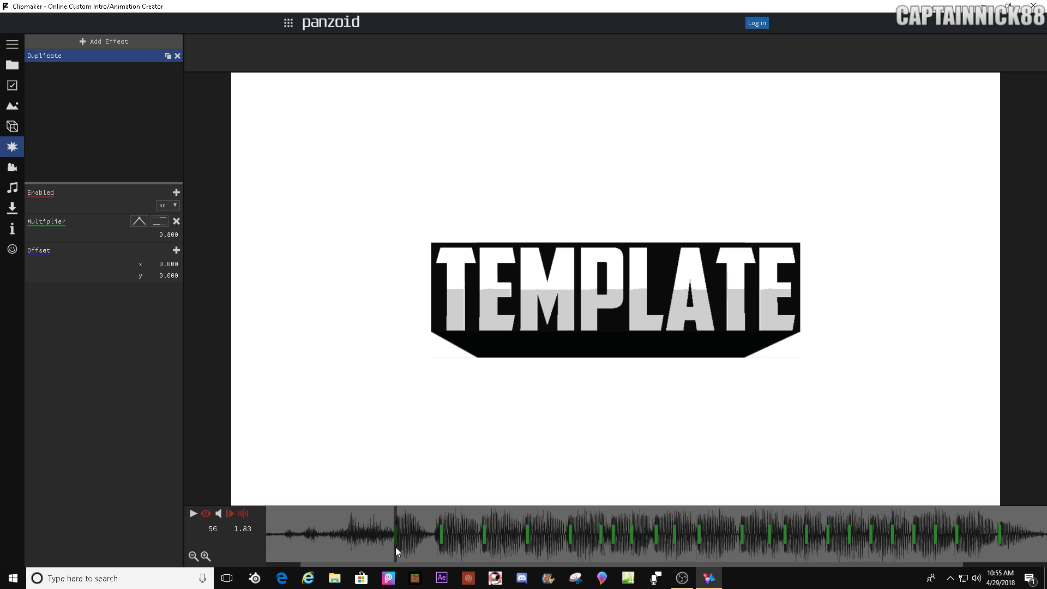
# Add a Duplicate multiplier keyframe of 1.000 with quadratic in easing at frame 70, just before the second beat keyframe.
pyautogui.click(439, 542)
pyautogui.press('Left')
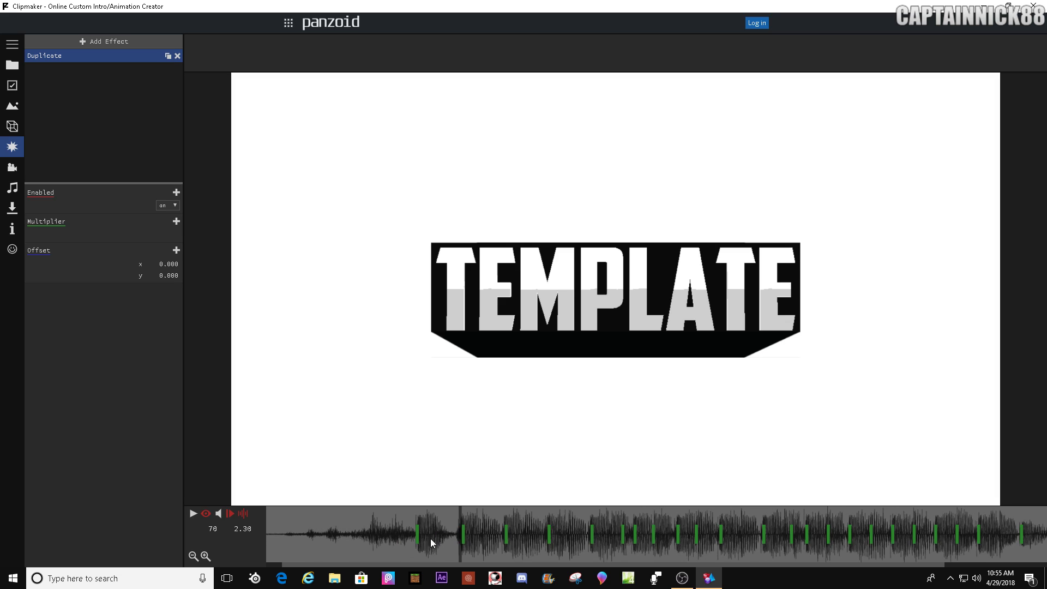
pyautogui.click(176, 222)
pyautogui.click(159, 222)
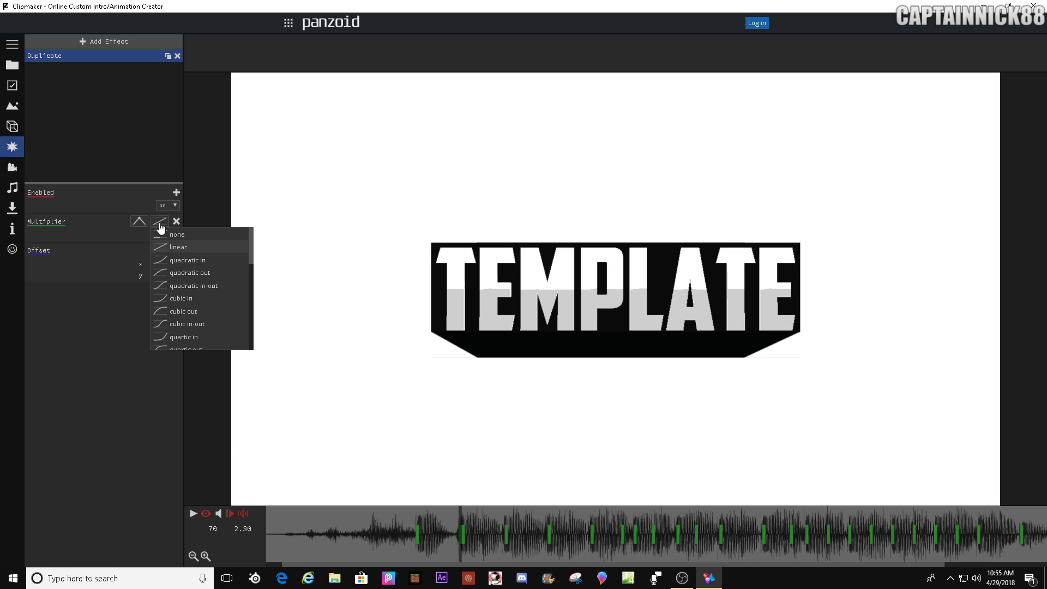
pyautogui.click(200, 266)
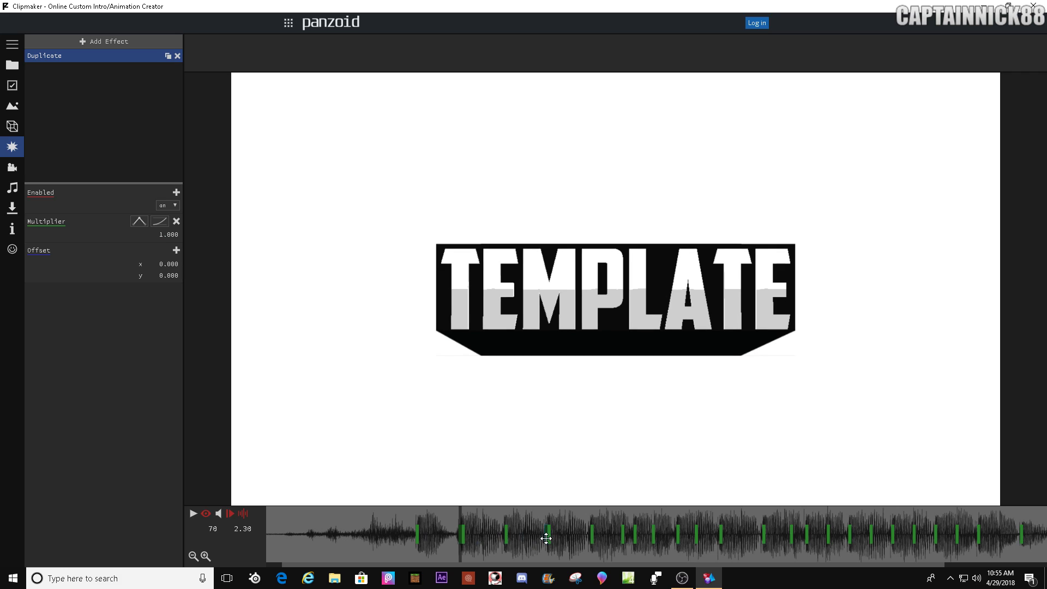
# Copy the frame 70 quadratic-in keyframe to just before alternate beat keyframes, from about frame 99 to about frame 147.
pyautogui.scroll(2, 546, 538)
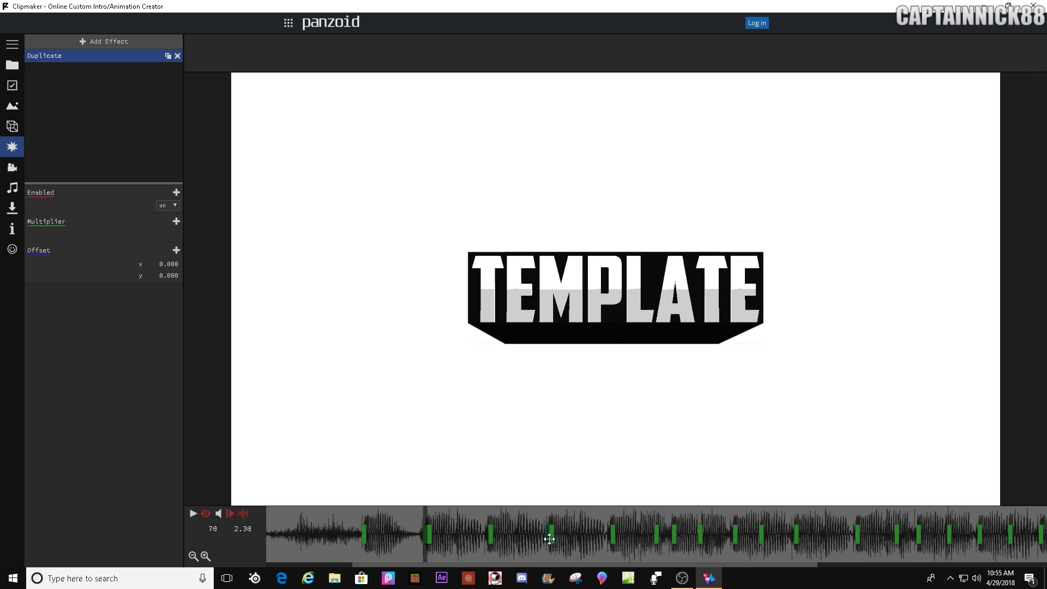
pyautogui.click(654, 537)
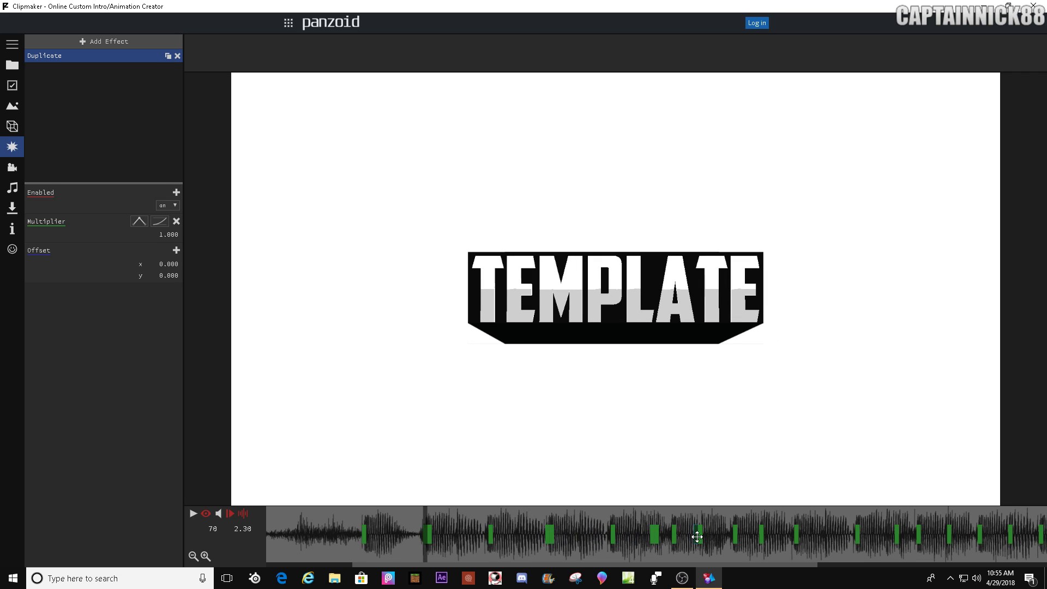
pyautogui.doubleClick(757, 535)
pyautogui.doubleClick(852, 534)
pyautogui.moveTo(808, 565); pyautogui.dragTo(919, 565)
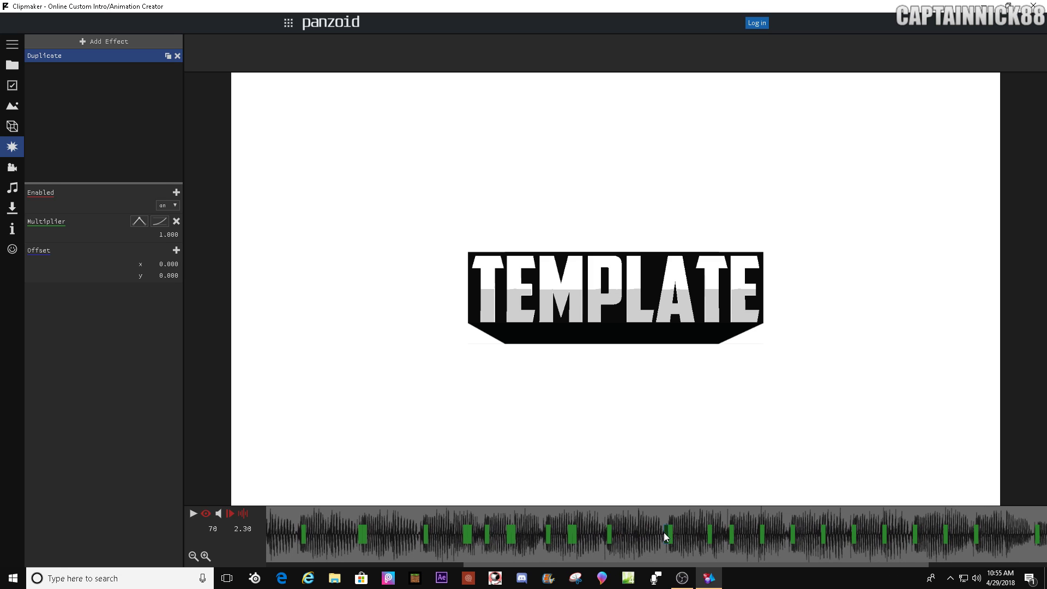
# Copy the 1.000 quadratic-in keyframe to just before alternate beat keyframes from about frame 169 to about frame 239.
pyautogui.doubleClick(665, 533)
pyautogui.doubleClick(727, 532)
pyautogui.click(851, 533)
pyautogui.click(911, 531)
pyautogui.click(971, 531)
pyautogui.hscroll(5, 936, 555)
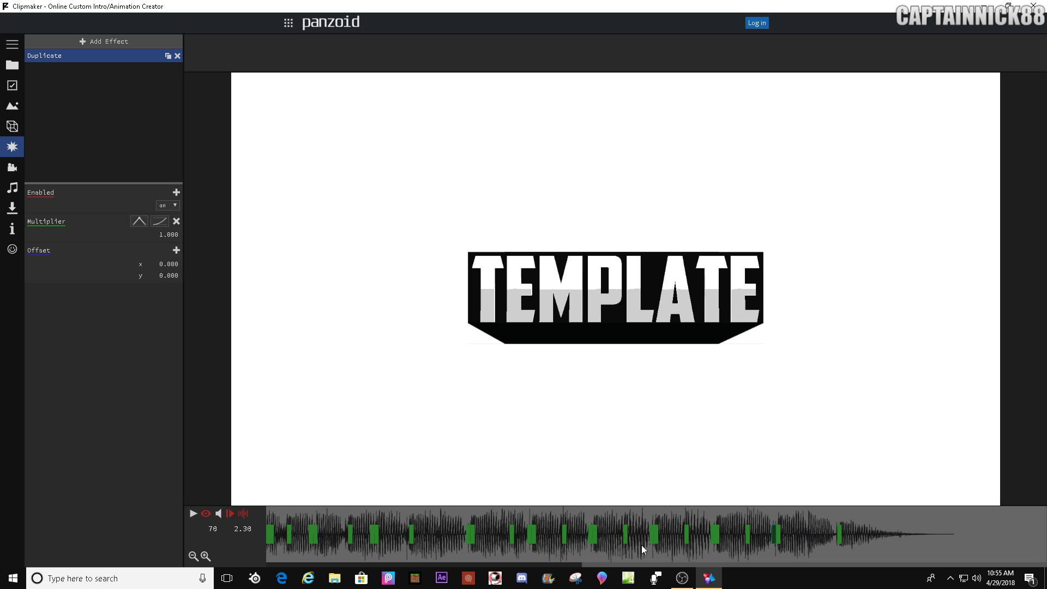
# Add a Duplicate multiplier keyframe of 1.000 with linear easing at frame 55, just before the first beat keyframe.
pyautogui.moveTo(757, 560); pyautogui.dragTo(533, 558)
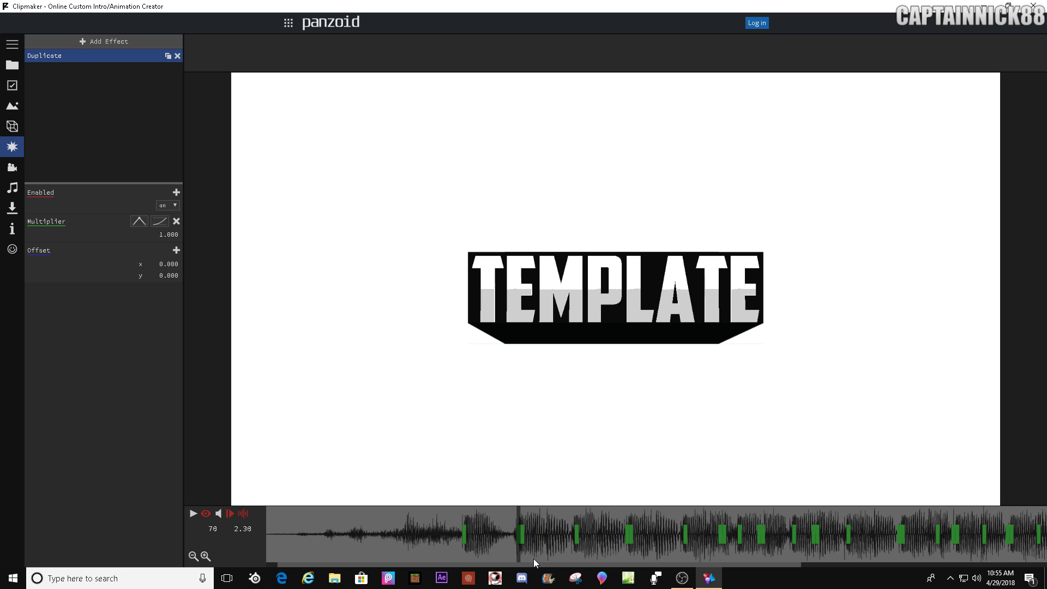
pyautogui.click(572, 548)
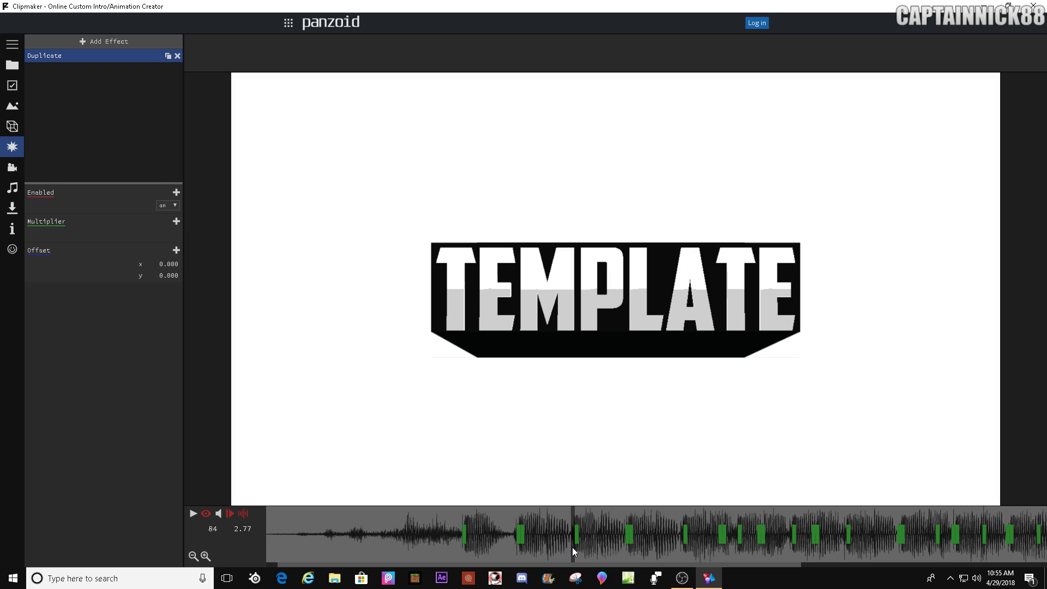
pyautogui.click(458, 522)
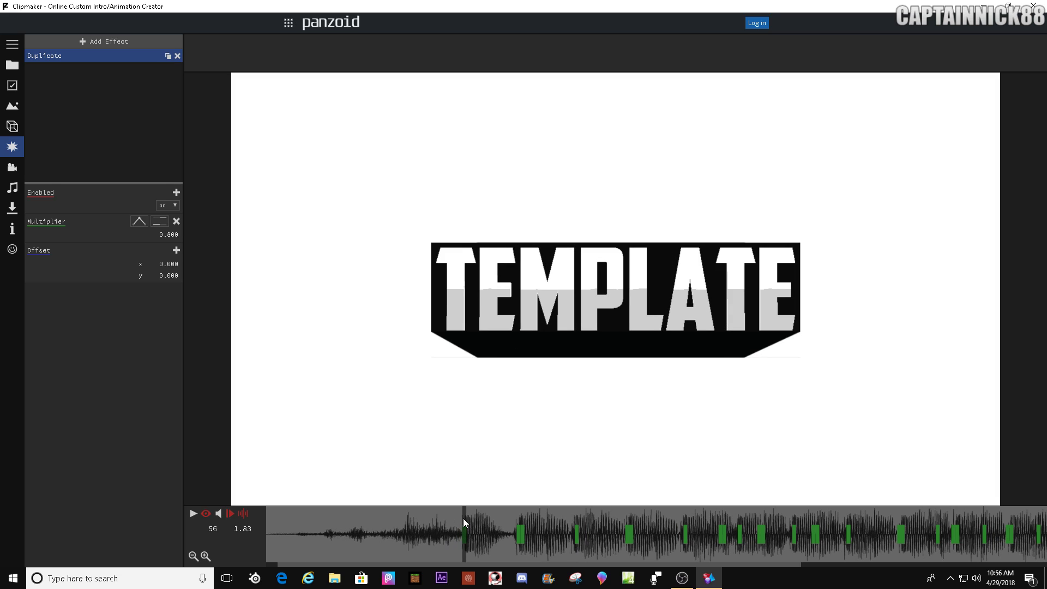
pyautogui.click(176, 221)
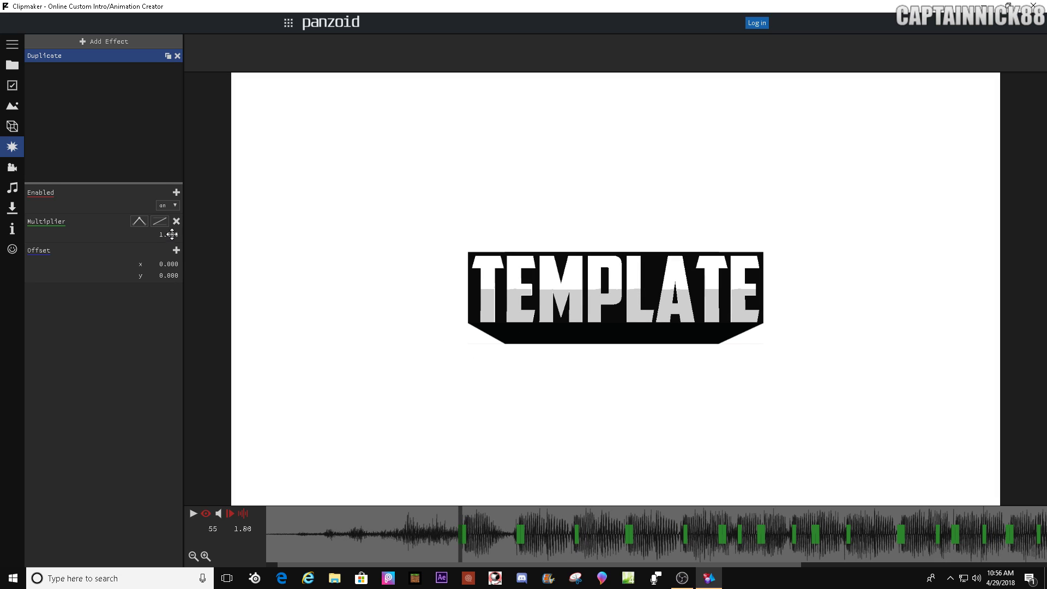
pyautogui.click(216, 257)
pyautogui.click(159, 224)
# Copy the frame 55 linear keyframe to just before the beats still lacking one, from about frame 85 to about frame 178.
pyautogui.moveTo(461, 530); pyautogui.dragTo(574, 537)
pyautogui.click(682, 536)
pyautogui.moveTo(795, 565); pyautogui.dragTo(871, 565)
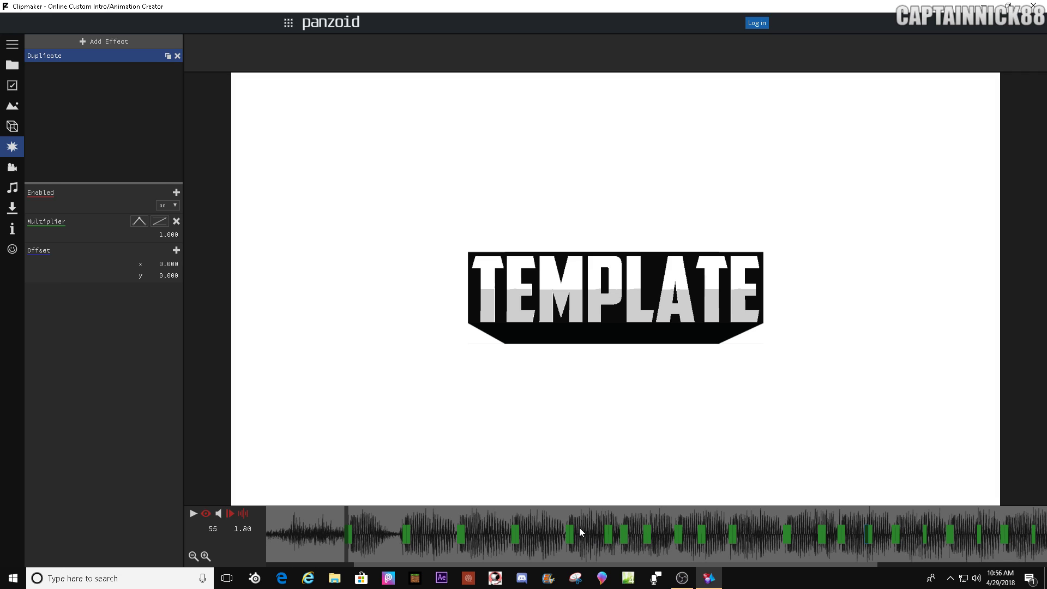
pyautogui.moveTo(607, 532); pyautogui.dragTo(644, 530)
pyautogui.moveTo(699, 565); pyautogui.dragTo(791, 563)
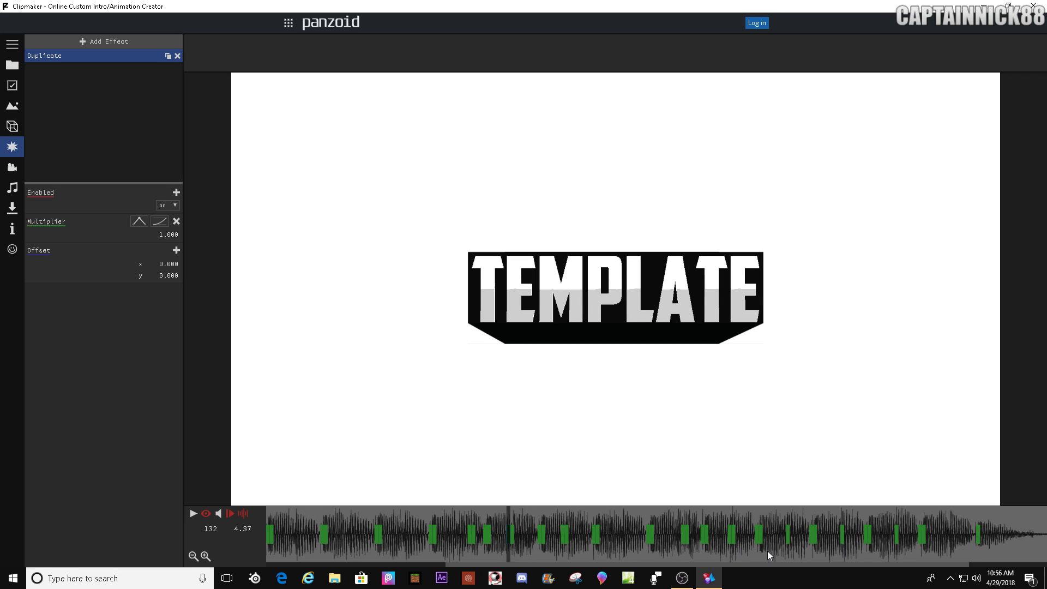
# Copy the 1.000 linear keyframe before the remaining beats from about frame 190 to frame 253, and place an extra keyframe near frame 277.
pyautogui.click(730, 552)
pyautogui.moveTo(730, 534); pyautogui.dragTo(783, 534)
pyautogui.click(839, 534)
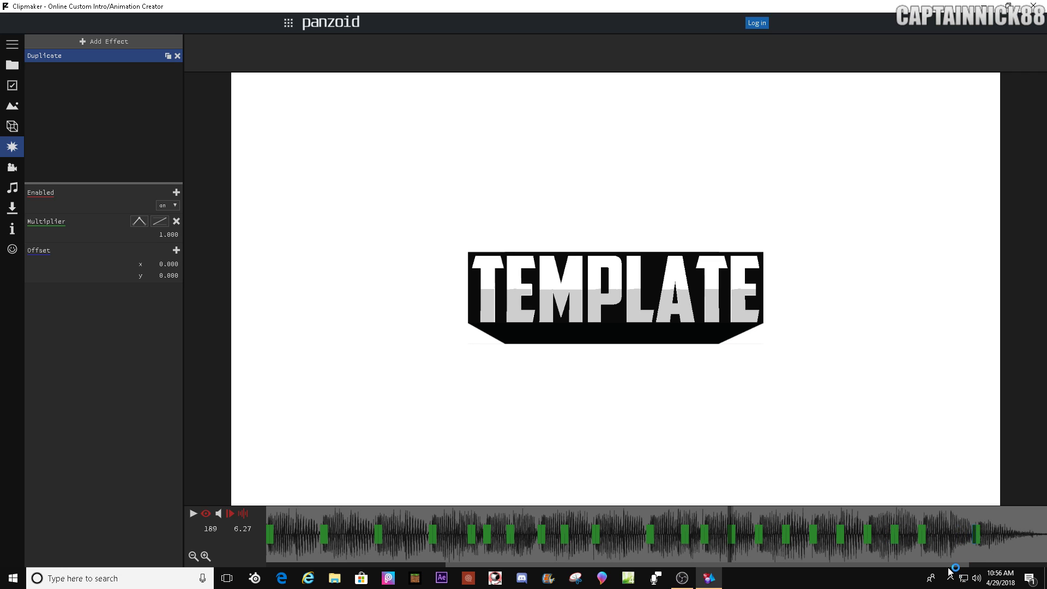
pyautogui.click(988, 564)
pyautogui.moveTo(859, 531); pyautogui.dragTo(956, 527)
# Replay the intro and its closing section to check the Duplicate zoom against the beats.
pyautogui.moveTo(878, 566); pyautogui.dragTo(659, 565)
pyautogui.click(351, 527)
pyautogui.press('space')
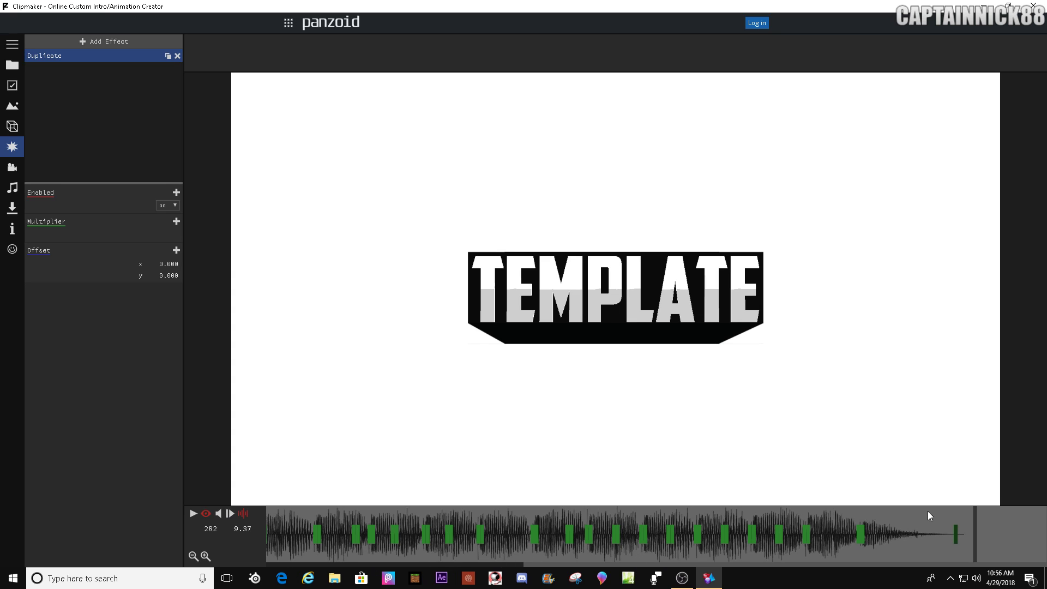
pyautogui.click(954, 530)
pyautogui.click(844, 553)
pyautogui.press('space')
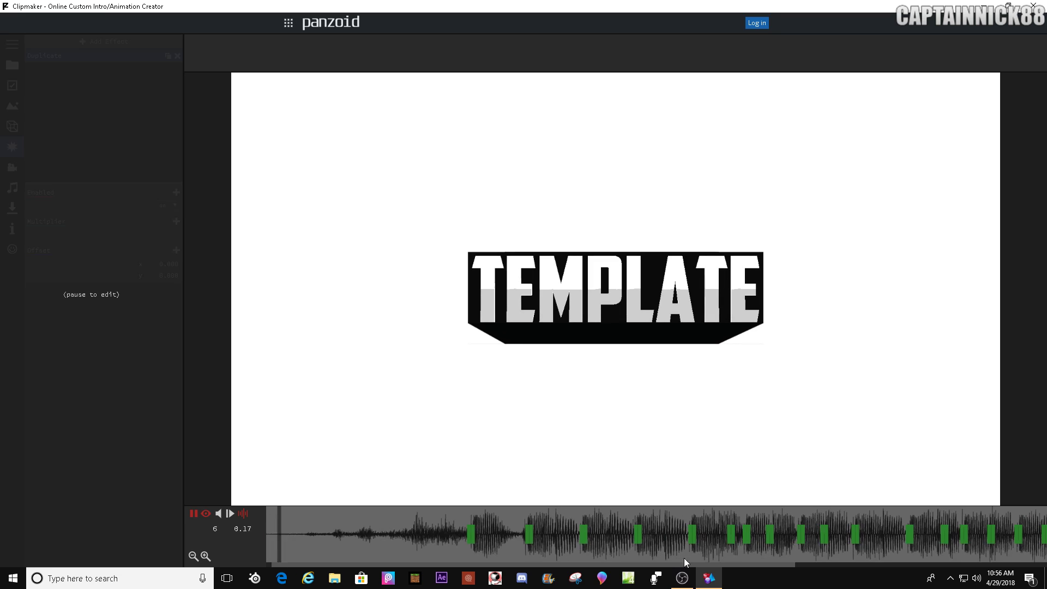
pyautogui.press('space')
# Set the camera's shake speed to 10.
pyautogui.click(11, 167)
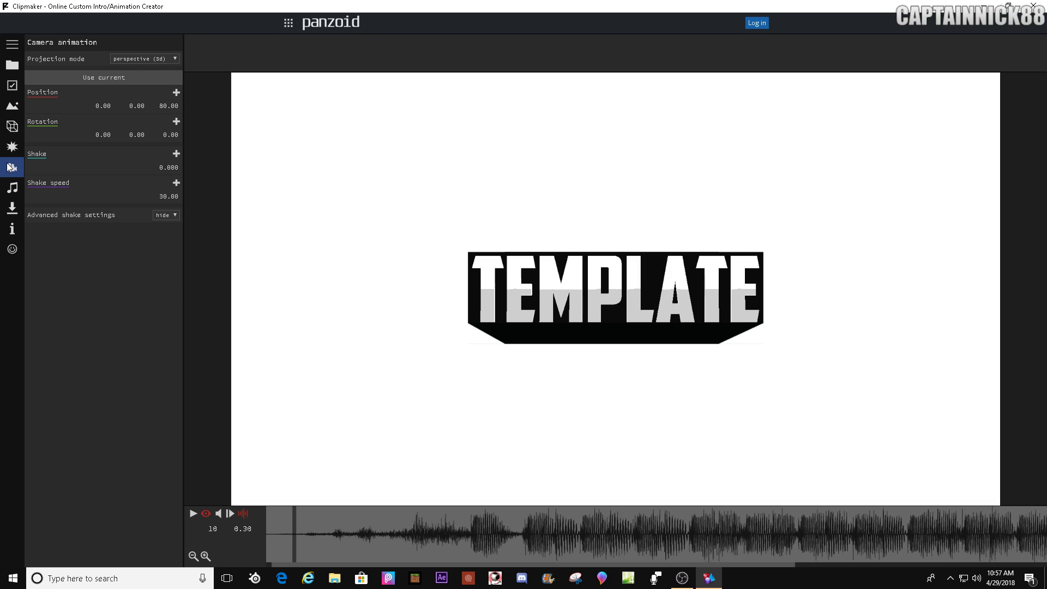
pyautogui.click(176, 198)
pyautogui.write('10')
pyautogui.press('Return')
pyautogui.click(173, 168)
pyautogui.click(235, 241)
# Locate the first beat from the Duplicate effect's keyframes and add a 0.000 camera Shake keyframe there at frame 56.
pyautogui.click(12, 146)
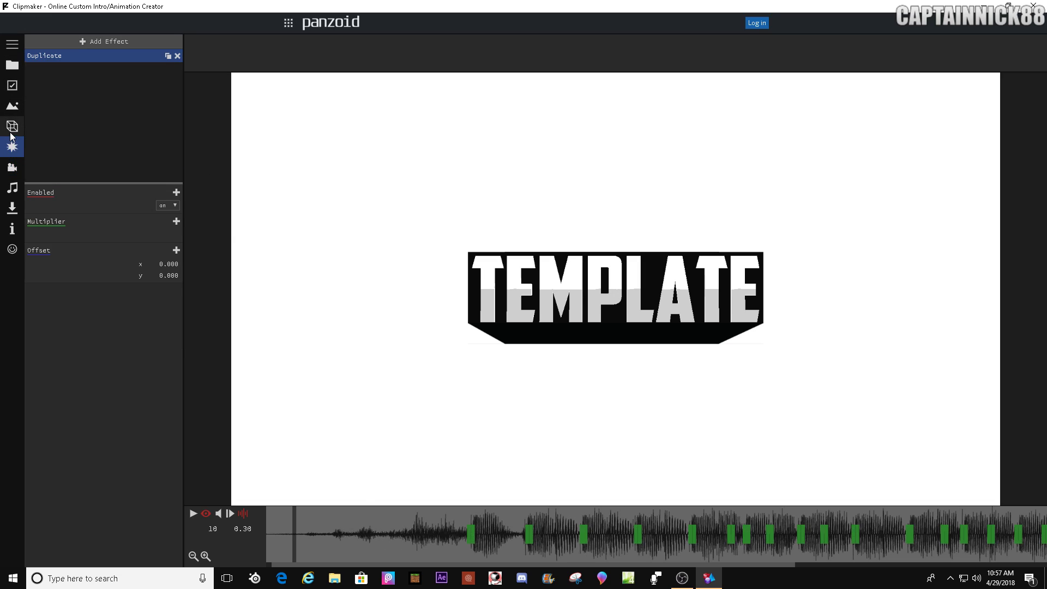
pyautogui.click(468, 548)
pyautogui.press('Right')
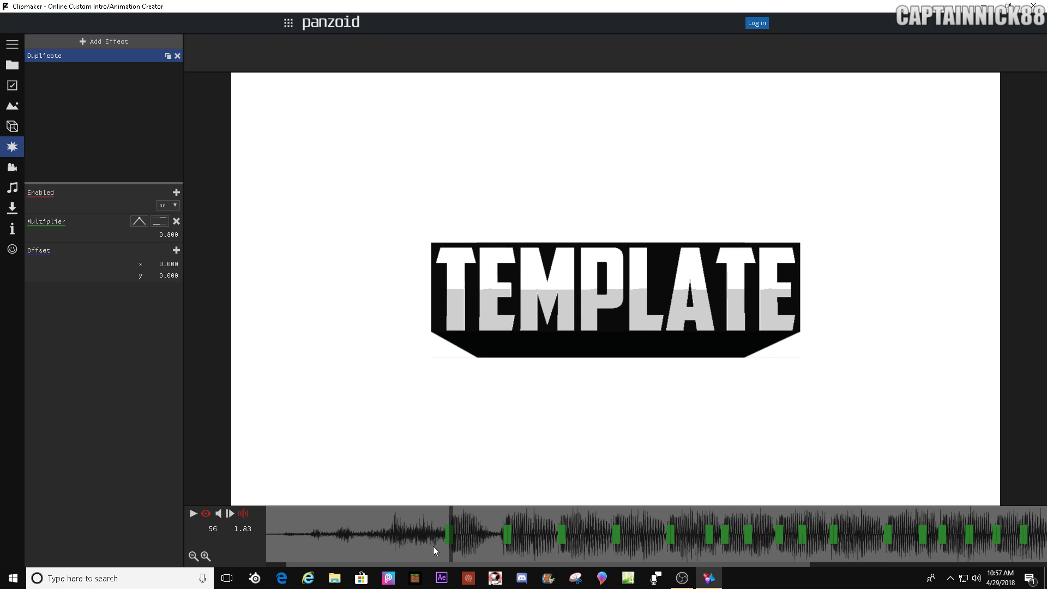
pyautogui.scroll(1, 425, 538)
pyautogui.scroll(-1, 426, 537)
pyautogui.scroll(1, 425, 538)
pyautogui.scroll(-1, 425, 538)
pyautogui.scroll(1, 393, 513)
pyautogui.click(11, 168)
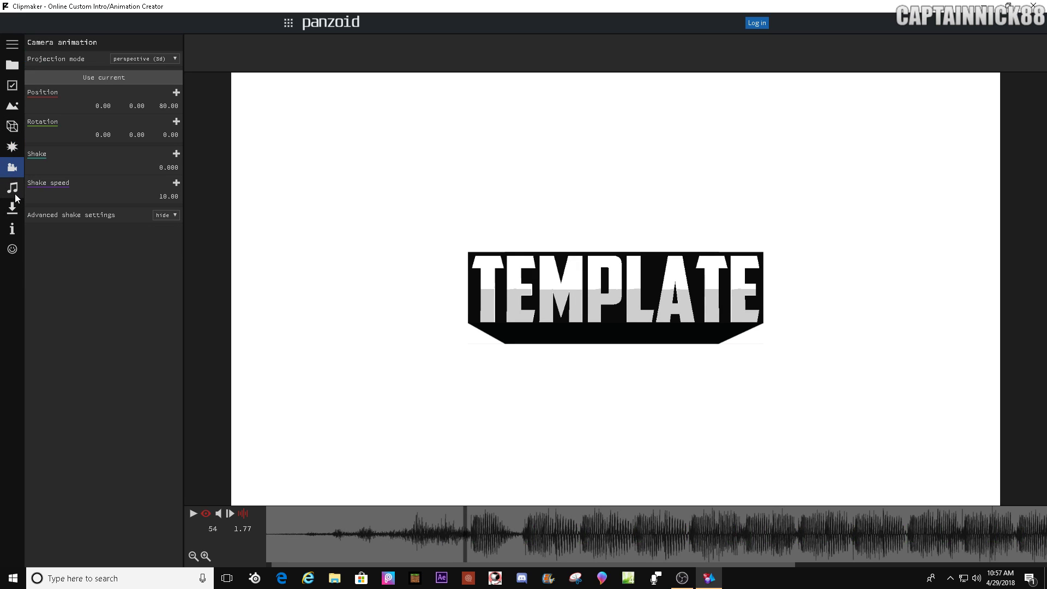
pyautogui.press('Left')
pyautogui.press('Left')
pyautogui.press('Left')
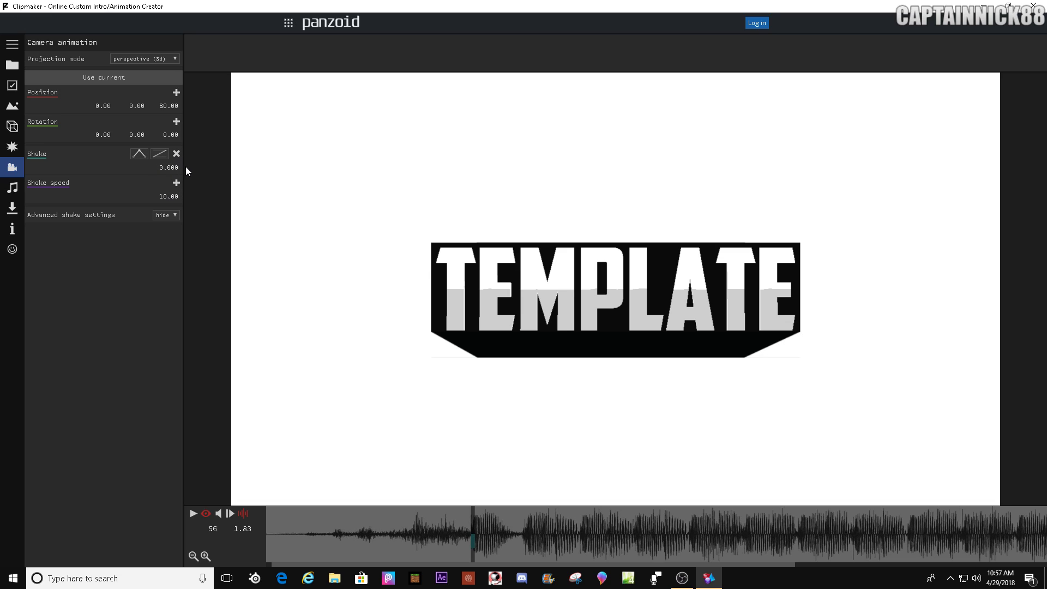
pyautogui.click(176, 153)
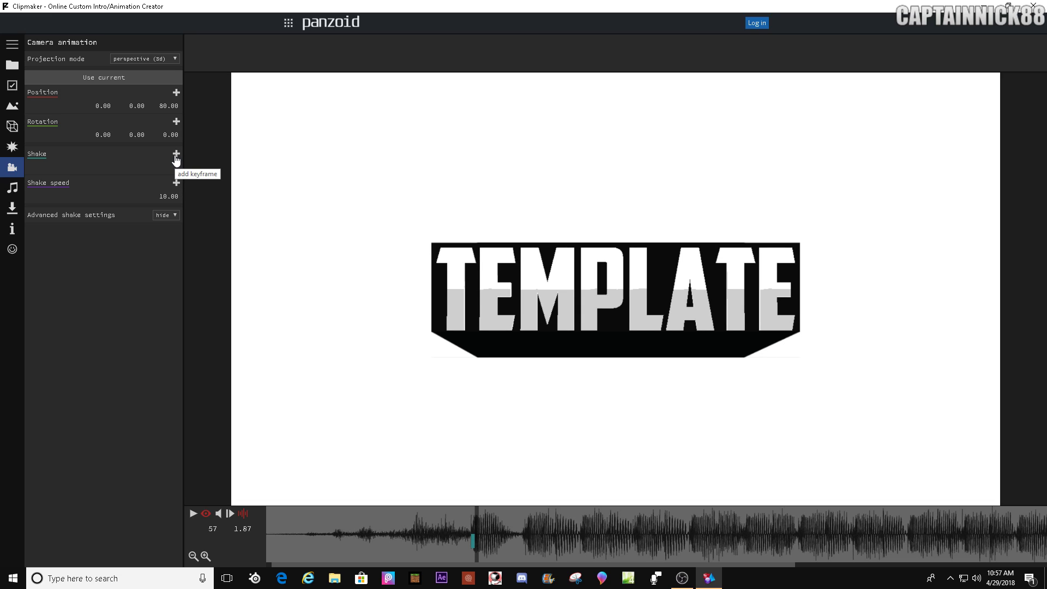
# Add a camera Shake keyframe at frame 57 and set its value to 0.005.
pyautogui.click(176, 155)
pyautogui.click(163, 158)
pyautogui.click(166, 166)
pyautogui.click(168, 167)
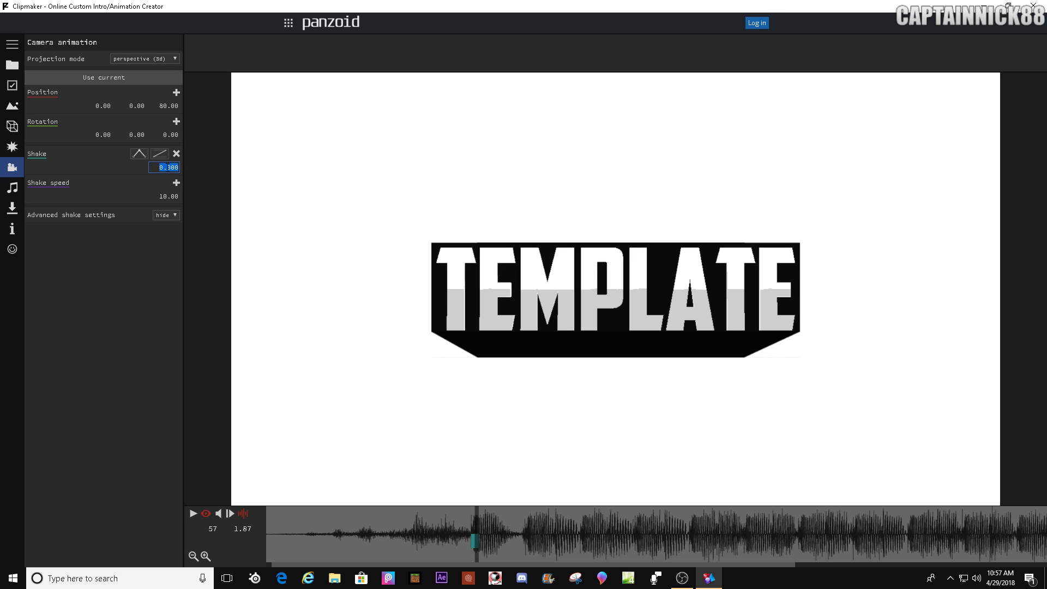
pyautogui.write('.005')
pyautogui.press('Return')
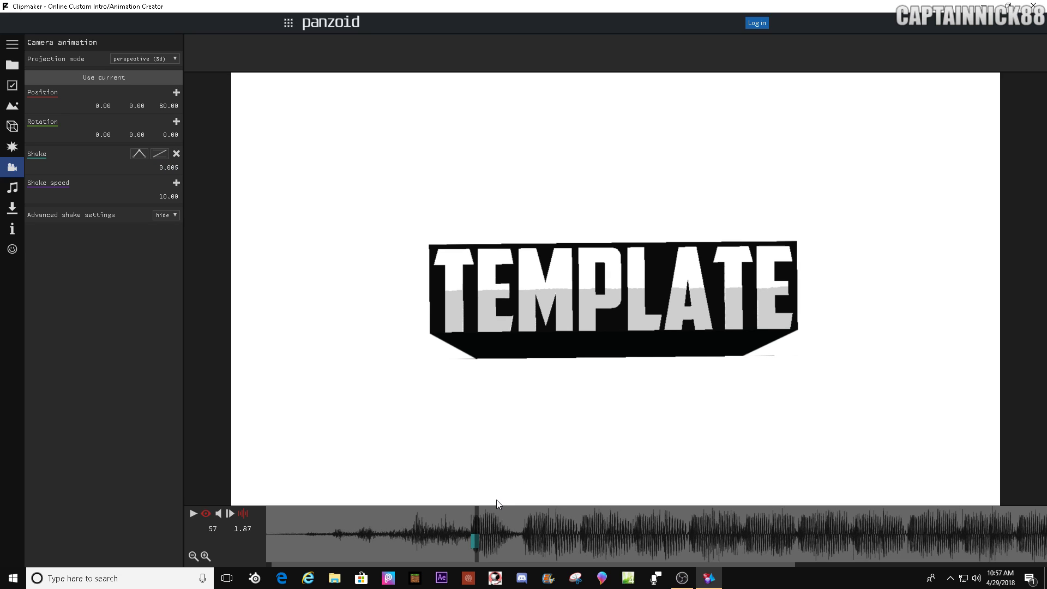
# Add a camera Shake keyframe on the second beat at frame 71 and set it to 0.
pyautogui.press('Right')
pyautogui.press('Right')
pyautogui.press('Right')
pyautogui.press('Right')
pyautogui.press('Right')
pyautogui.press('Right')
pyautogui.press('Right')
pyautogui.press('Right')
pyautogui.press('Right')
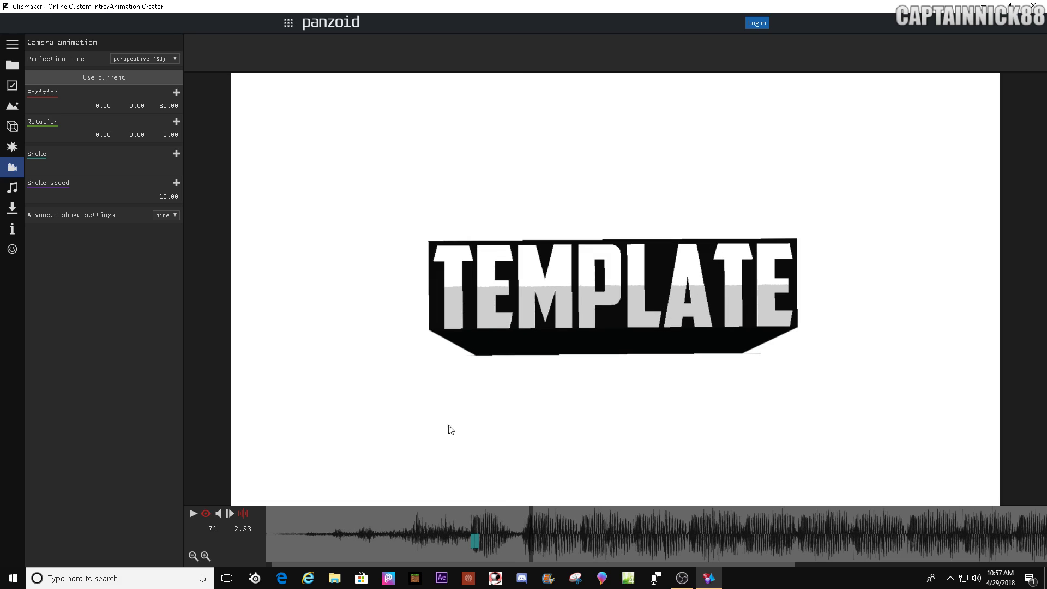
pyautogui.click(176, 153)
pyautogui.click(170, 167)
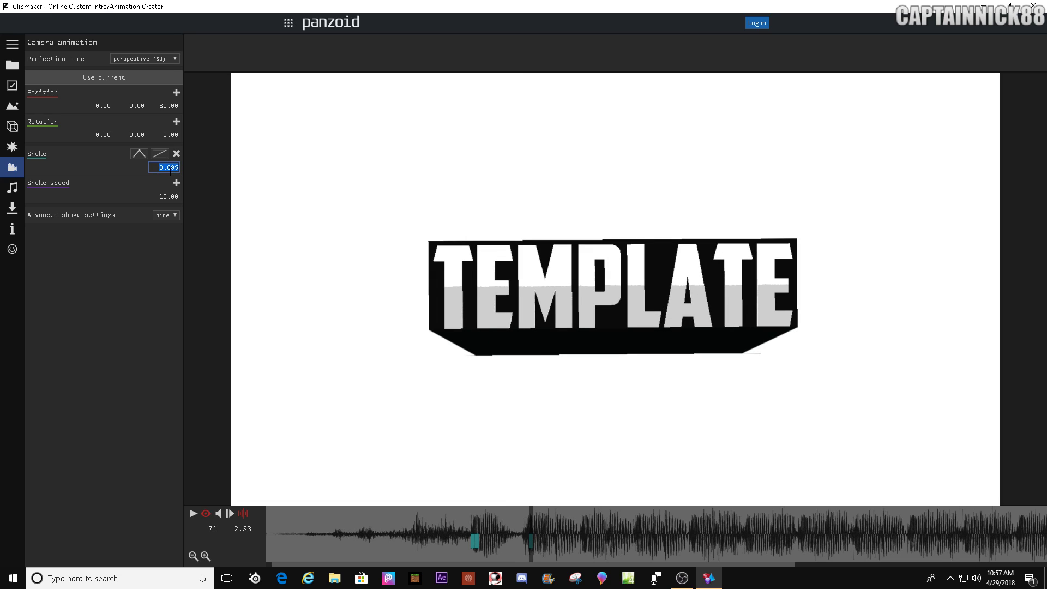
pyautogui.write('0')
pyautogui.press('Return')
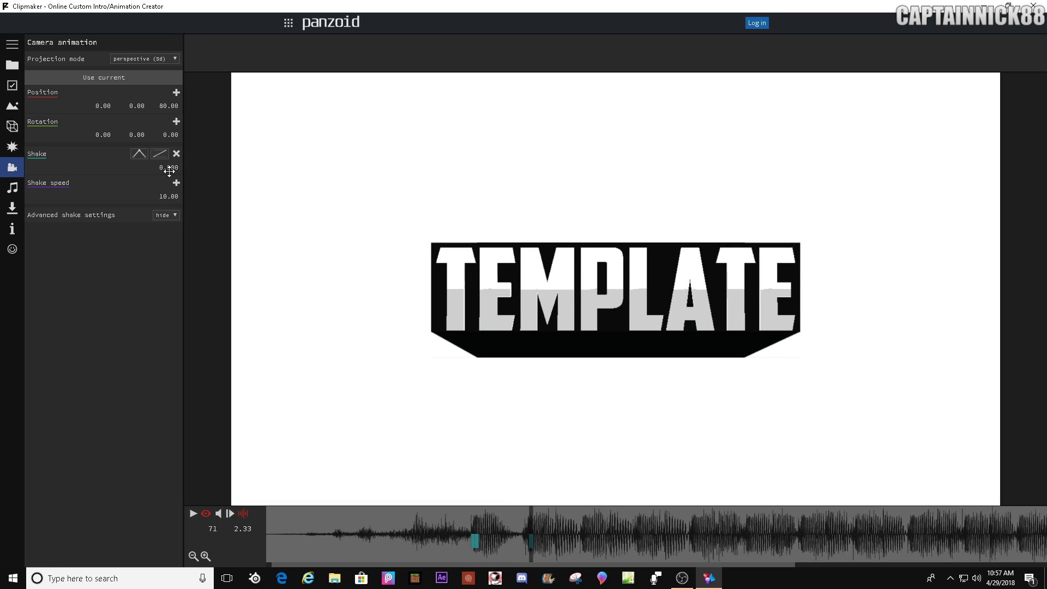
# Replay the first shake and add a 0.000 Shake keyframe on the beat at frame 85.
pyautogui.click(561, 545)
pyautogui.click(472, 524)
pyautogui.press('space')
pyautogui.press('space')
pyautogui.press('Right')
pyautogui.press('Right')
pyautogui.press('Right')
pyautogui.press('Right')
pyautogui.press('Right')
pyautogui.press('Right')
pyautogui.press('Right')
pyautogui.press('Right')
pyautogui.press('Right')
pyautogui.press('Right')
pyautogui.press('Right')
pyautogui.press('Right')
pyautogui.press('Right')
pyautogui.press('Right')
pyautogui.click(176, 155)
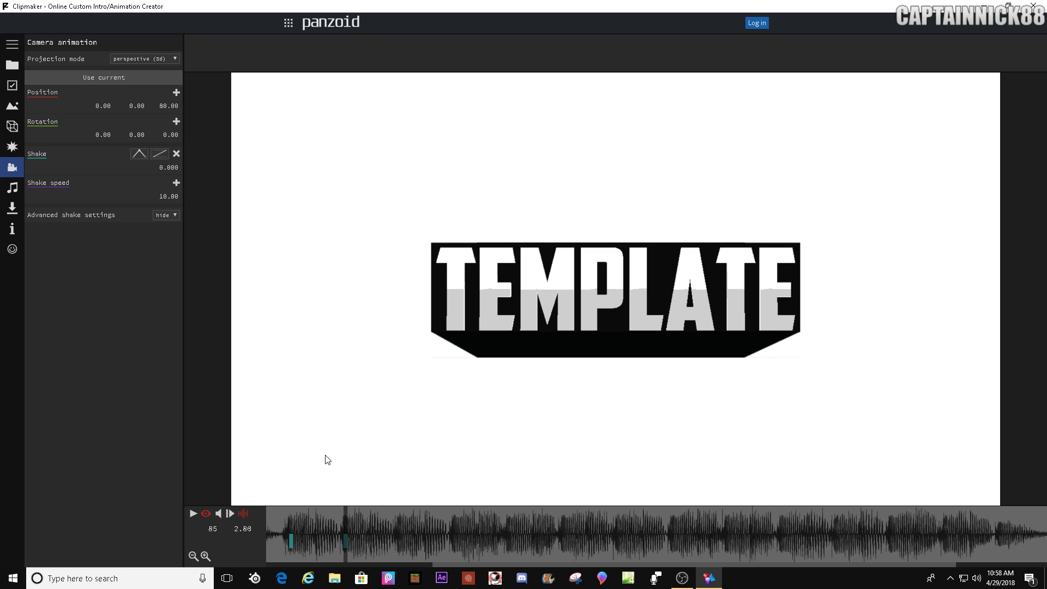
# Add 0.000 camera Shake keyframes on the beats at about frames 99, 113 and 123.
pyautogui.press('Right')
pyautogui.press('Right')
pyautogui.press('Right')
pyautogui.press('Right')
pyautogui.press('Right')
pyautogui.press('Right')
pyautogui.press('Right')
pyautogui.press('Right')
pyautogui.press('Right')
pyautogui.press('Right')
pyautogui.press('Right')
pyautogui.press('Right')
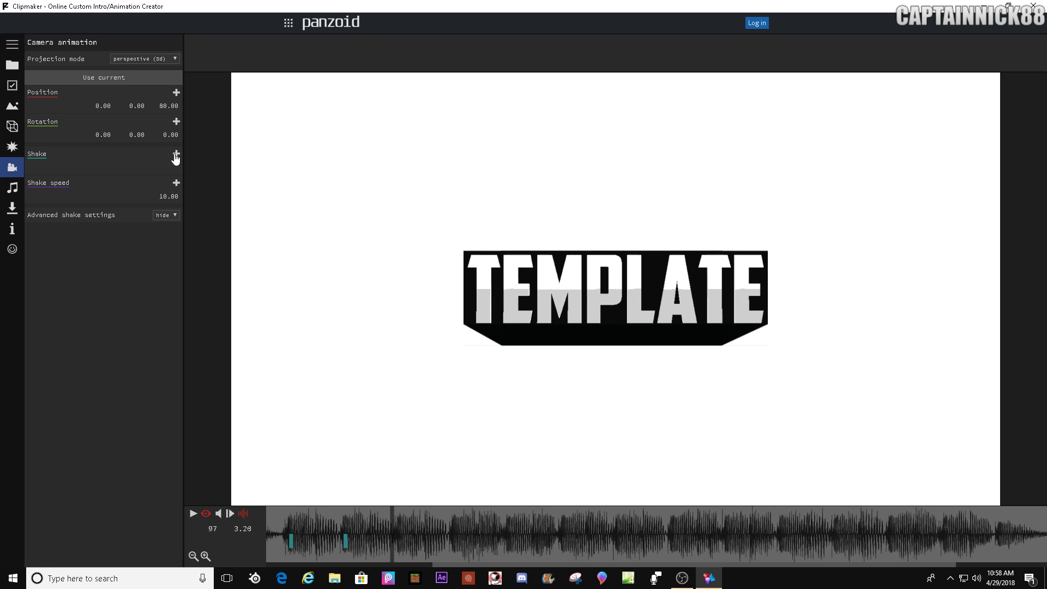
pyautogui.press('Right')
pyautogui.press('Right')
pyautogui.click(176, 154)
pyautogui.press('Right')
pyautogui.press('Right')
pyautogui.press('Right')
pyautogui.press('Right')
pyautogui.press('Right')
pyautogui.press('Right')
pyautogui.press('Right')
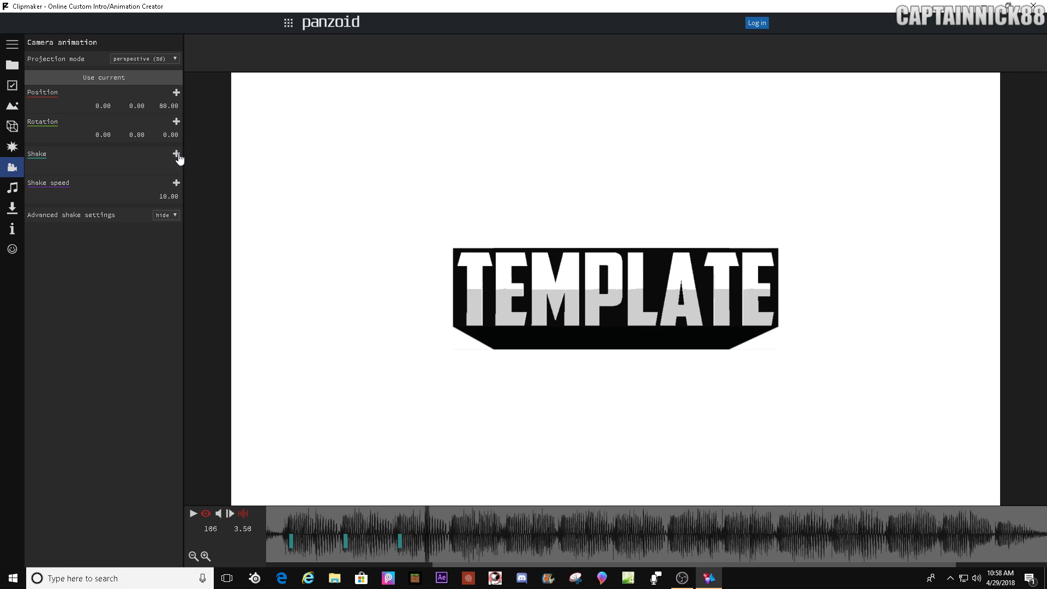
pyautogui.press('Right')
pyautogui.press('Right')
pyautogui.press('Right')
pyautogui.press('Right')
pyautogui.press('Right')
pyautogui.press('Right')
pyautogui.press('Right')
pyautogui.click(177, 155)
pyautogui.press('Right')
pyautogui.press('Right')
# Add 0.000 camera Shake keyframes on the beats at about frames 127, 133, 141, 147 and 155.
pyautogui.press('Right')
pyautogui.press('Right')
pyautogui.press('Right')
pyautogui.press('Right')
pyautogui.press('Right')
pyautogui.press('Right')
pyautogui.press('Right')
pyautogui.press('Right')
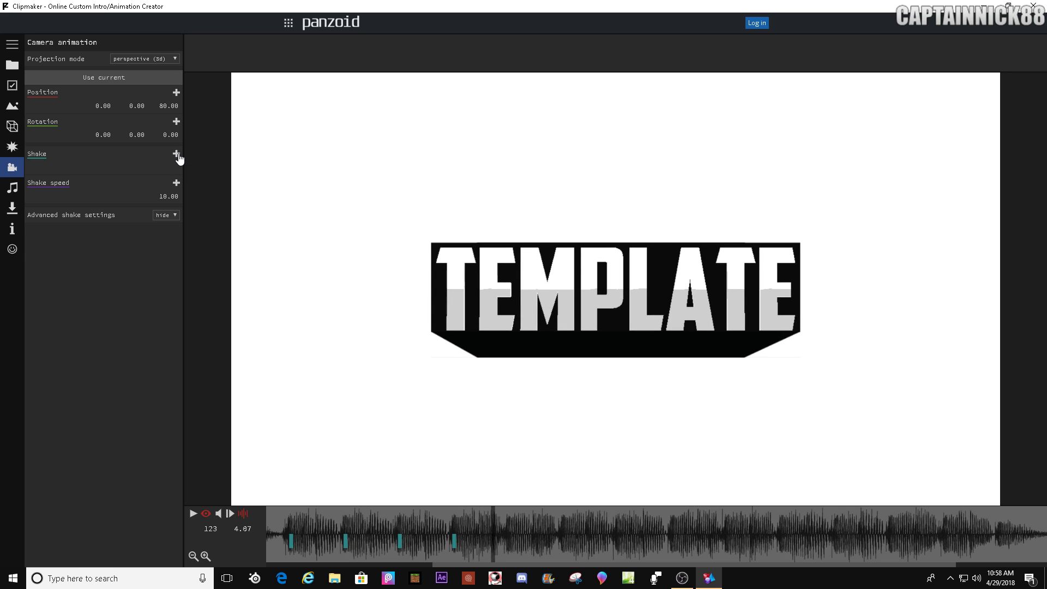
pyautogui.click(176, 155)
pyautogui.press('Right')
pyautogui.press('Right')
pyautogui.press('Right')
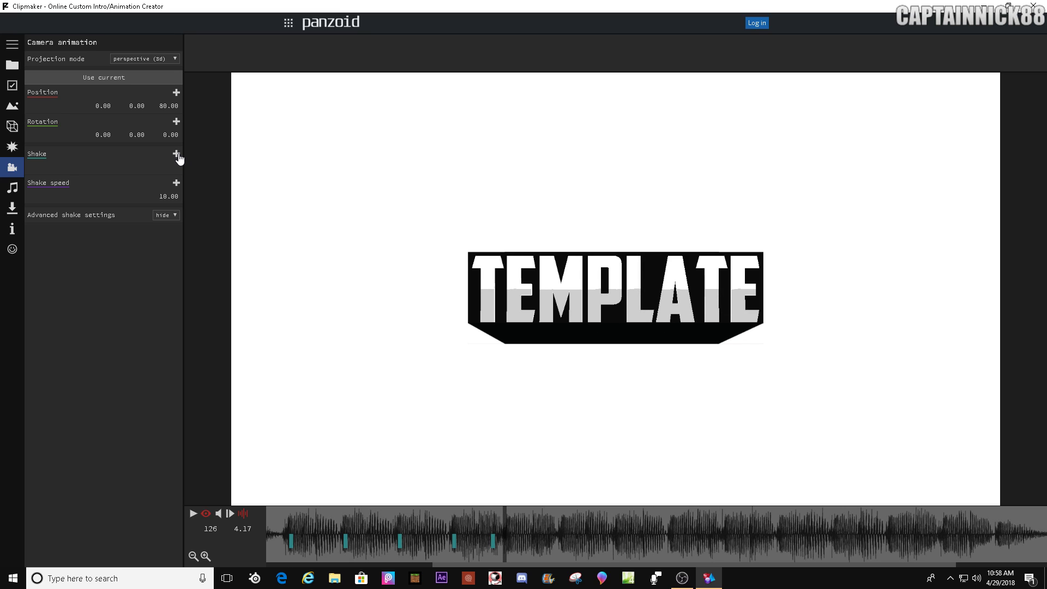
pyautogui.press('Right')
pyautogui.press('Right')
pyautogui.click(177, 155)
pyautogui.press('Right')
pyautogui.press('Right')
pyautogui.press('Right')
pyautogui.press('Right')
pyautogui.press('Right')
pyautogui.press('Right')
pyautogui.click(177, 155)
pyautogui.press('Right')
pyautogui.press('Right')
pyautogui.press('Right')
pyautogui.press('Right')
pyautogui.press('Right')
pyautogui.press('Right')
pyautogui.press('Right')
pyautogui.click(176, 155)
pyautogui.press('Right')
pyautogui.press('Right')
pyautogui.press('Right')
pyautogui.press('Right')
pyautogui.press('Right')
pyautogui.press('Right')
pyautogui.click(177, 155)
# Add 0.000 camera Shake keyframes on the beats at about frames 169, 178, 183 and 190.
pyautogui.press('Right')
pyautogui.press('Right')
pyautogui.press('Right')
pyautogui.press('Right')
pyautogui.press('Right')
pyautogui.press('Right')
pyautogui.press('Right')
pyautogui.press('Right')
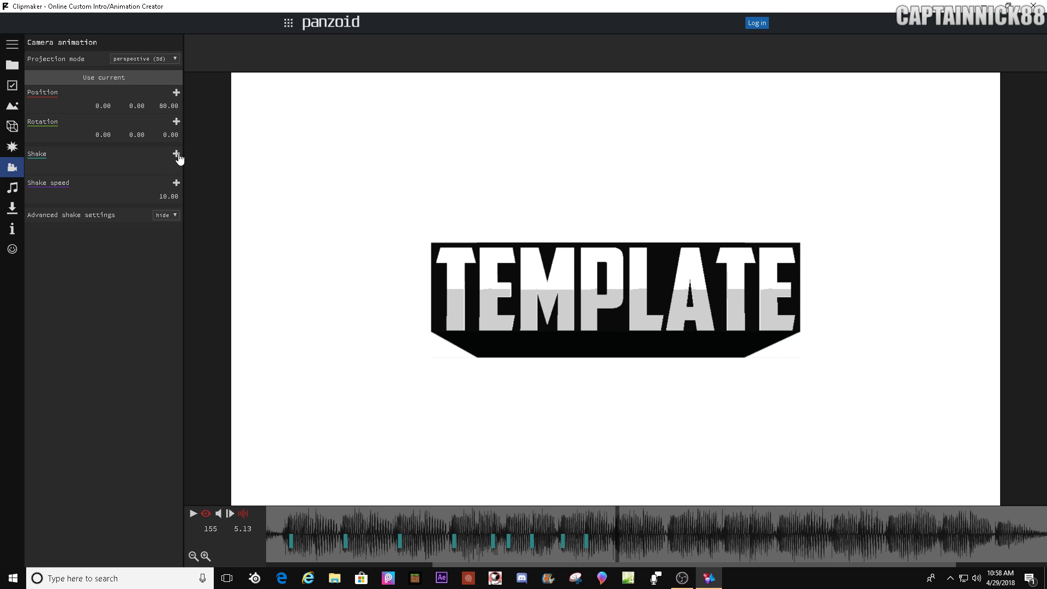
pyautogui.click(176, 155)
pyautogui.press('Right')
pyautogui.press('Right')
pyautogui.press('Right')
pyautogui.press('Right')
pyautogui.press('Right')
pyautogui.press('Right')
pyautogui.press('Right')
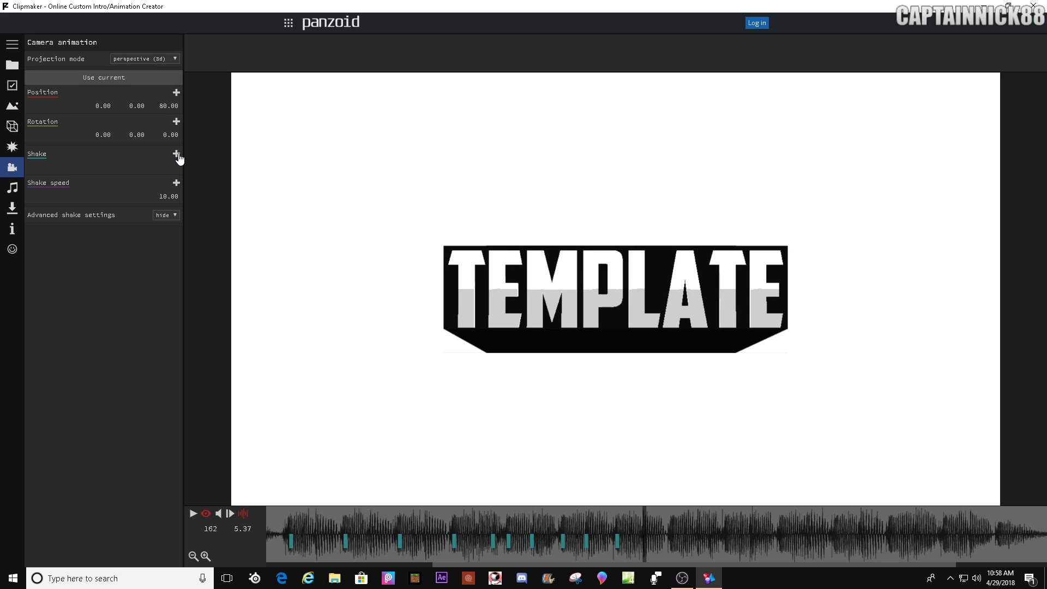
pyautogui.press('Right')
pyautogui.press('Right')
pyautogui.press('Right')
pyautogui.press('Right')
pyautogui.press('Right')
pyautogui.press('Right')
pyautogui.press('Right')
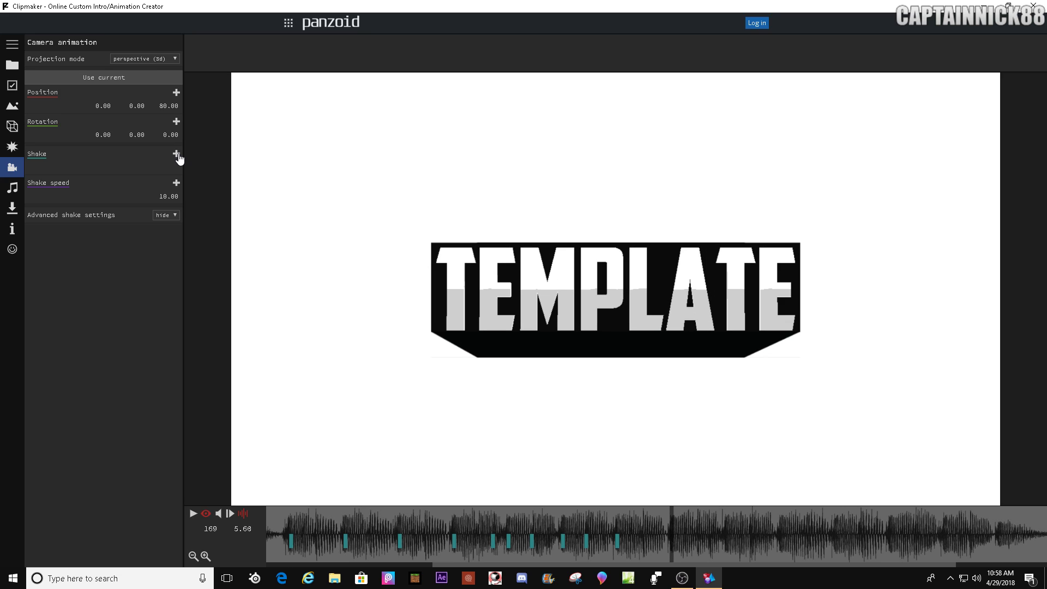
pyautogui.click(177, 154)
pyautogui.press('Right')
pyautogui.press('Right')
pyautogui.press('Right')
pyautogui.press('Right')
pyautogui.press('Right')
pyautogui.press('Right')
pyautogui.press('Right')
pyautogui.press('Right')
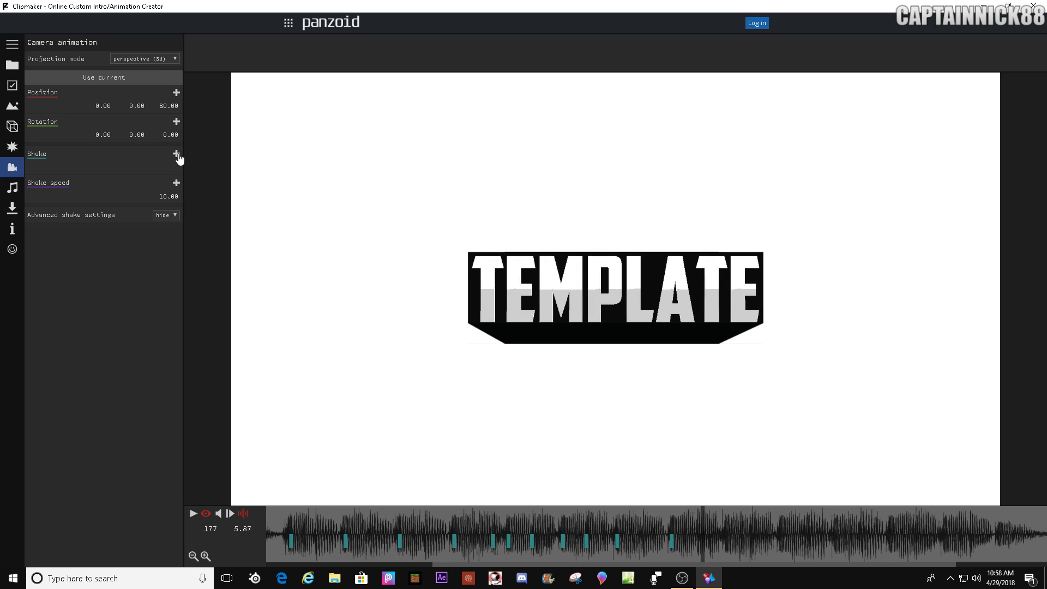
pyautogui.click(177, 155)
pyautogui.press('Right')
pyautogui.press('Right')
pyautogui.press('Right')
pyautogui.press('Right')
pyautogui.press('Right')
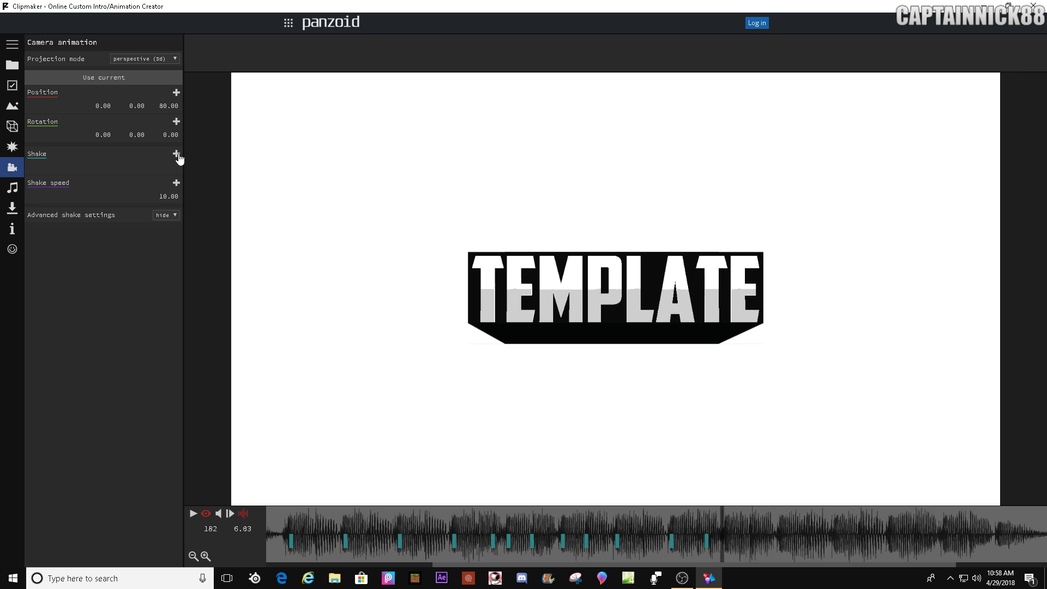
pyautogui.press('Right')
pyautogui.press('Right')
pyautogui.click(178, 155)
# Add 0.000 camera Shake keyframes on the beats at about frames 197, 204, 211, 218 and 225.
pyautogui.press('Right')
pyautogui.press('Right')
pyautogui.press('Right')
pyautogui.press('Right')
pyautogui.press('Right')
pyautogui.press('Right')
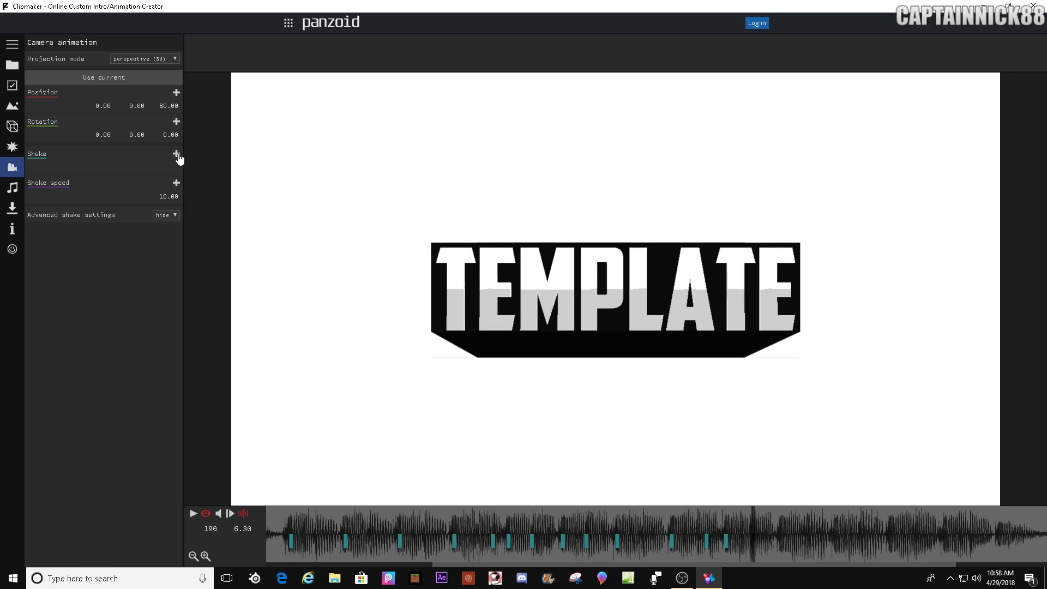
pyautogui.click(178, 155)
pyautogui.press('Right')
pyautogui.press('Right')
pyautogui.press('Right')
pyautogui.press('Right')
pyautogui.press('Right')
pyautogui.press('Right')
pyautogui.press('Right')
pyautogui.click(177, 155)
pyautogui.press('Right')
pyautogui.press('Right')
pyautogui.press('Right')
pyautogui.press('Right')
pyautogui.press('Right')
pyautogui.press('Right')
pyautogui.press('Right')
pyautogui.click(178, 154)
pyautogui.press('Right')
pyautogui.press('Right')
pyautogui.press('Right')
pyautogui.press('Right')
pyautogui.press('Right')
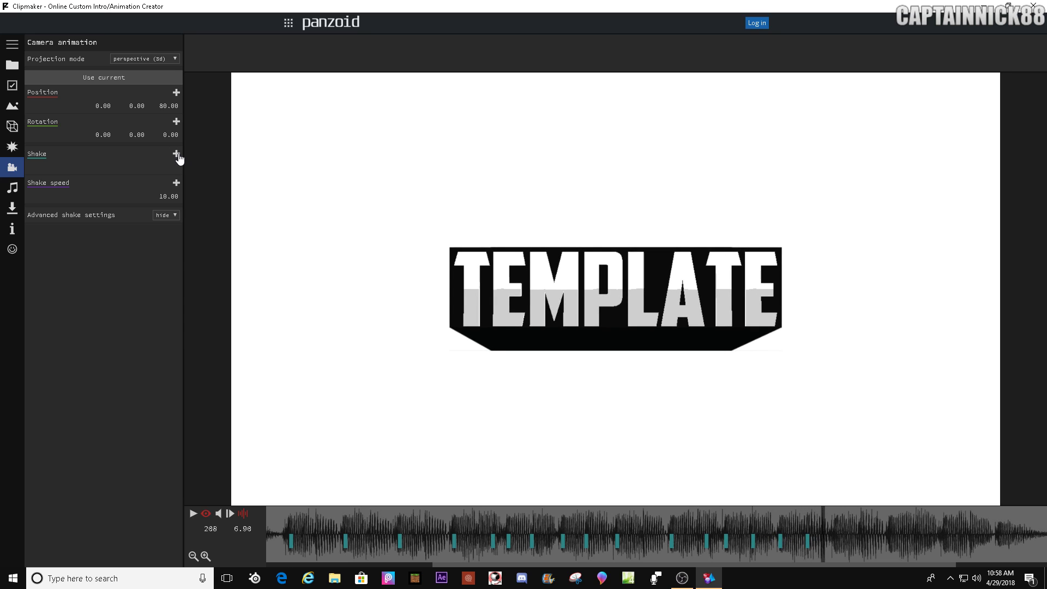
pyautogui.press('Right')
pyautogui.press('Right')
pyautogui.click(178, 154)
pyautogui.press('Right')
pyautogui.press('Right')
pyautogui.press('Right')
pyautogui.press('Right')
pyautogui.press('Right')
pyautogui.press('Right')
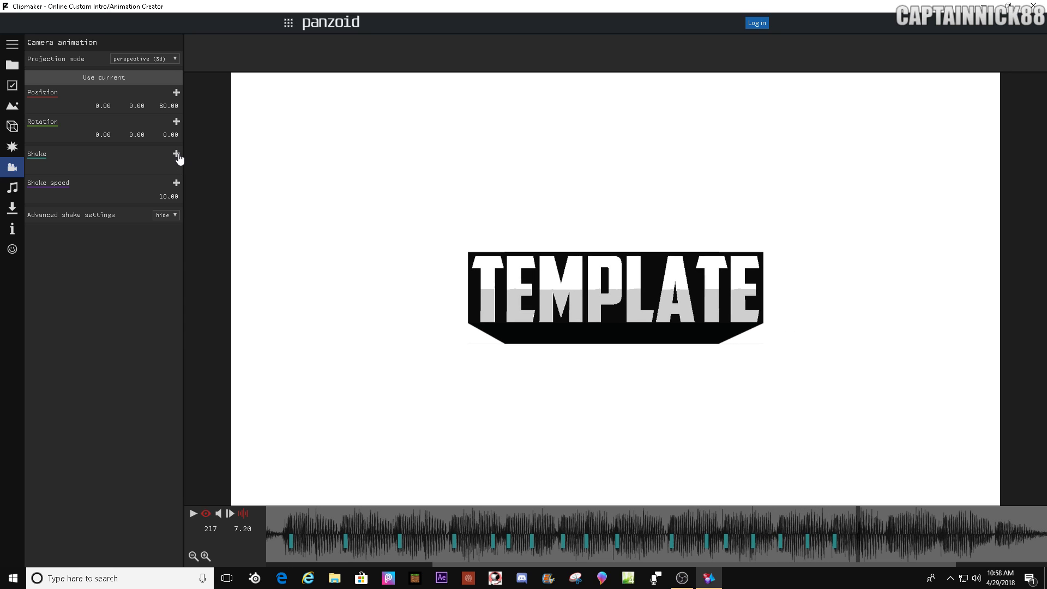
# Add 0.000 camera Shake keyframes on the last beats at about frames 232, 239 and 253.
pyautogui.press('Right')
pyautogui.click(178, 155)
pyautogui.press('Right')
pyautogui.press('Right')
pyautogui.press('Right')
pyautogui.press('Right')
pyautogui.press('Right')
pyautogui.press('Right')
pyautogui.press('Right')
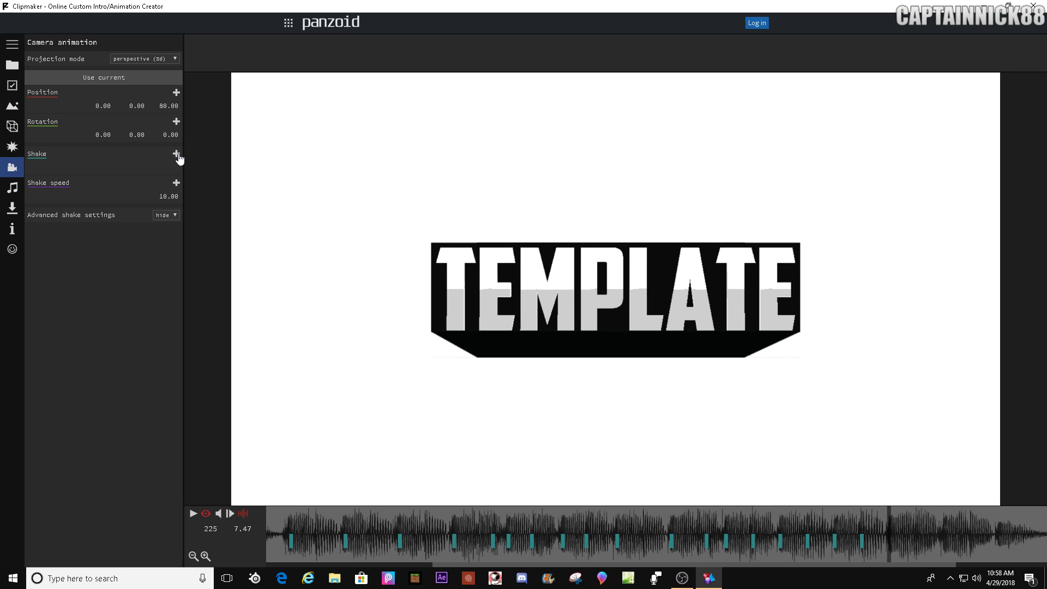
pyautogui.click(177, 155)
pyautogui.press('Right')
pyautogui.press('Right')
pyautogui.press('Right')
pyautogui.press('Right')
pyautogui.press('Right')
pyautogui.press('Right')
pyautogui.press('Right')
pyautogui.click(178, 154)
pyautogui.press('Right')
pyautogui.press('Right')
pyautogui.press('Right')
pyautogui.press('Right')
pyautogui.press('Right')
pyautogui.press('Right')
pyautogui.press('Right')
pyautogui.press('Right')
pyautogui.click(178, 155)
pyautogui.press('Right')
pyautogui.press('Right')
pyautogui.press('Right')
pyautogui.press('Right')
pyautogui.press('Right')
pyautogui.press('Right')
pyautogui.press('Right')
pyautogui.press('Right')
pyautogui.press('Right')
pyautogui.press('Right')
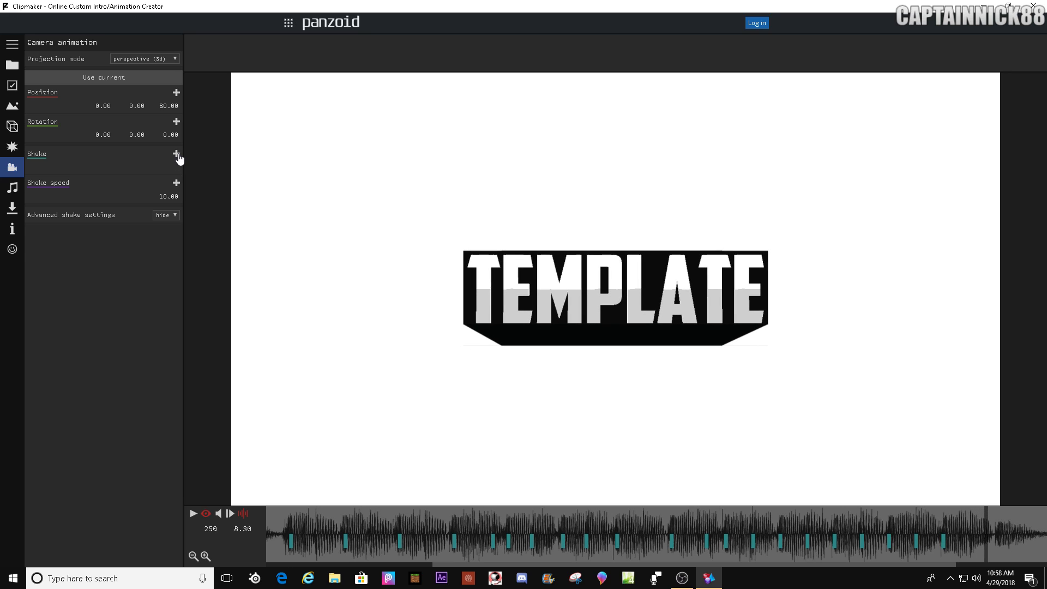
# Add a closing 0.000 camera Shake keyframe at the end of the intro, at frame 300.
pyautogui.press('Right')
pyautogui.press('Right')
pyautogui.press('Right')
pyautogui.click(177, 155)
pyautogui.press('Right')
pyautogui.press('Right')
pyautogui.press('Right')
pyautogui.press('Right')
pyautogui.press('Right')
pyautogui.press('Right')
pyautogui.press('Right')
pyautogui.press('Right')
pyautogui.press('Right')
pyautogui.press('Right')
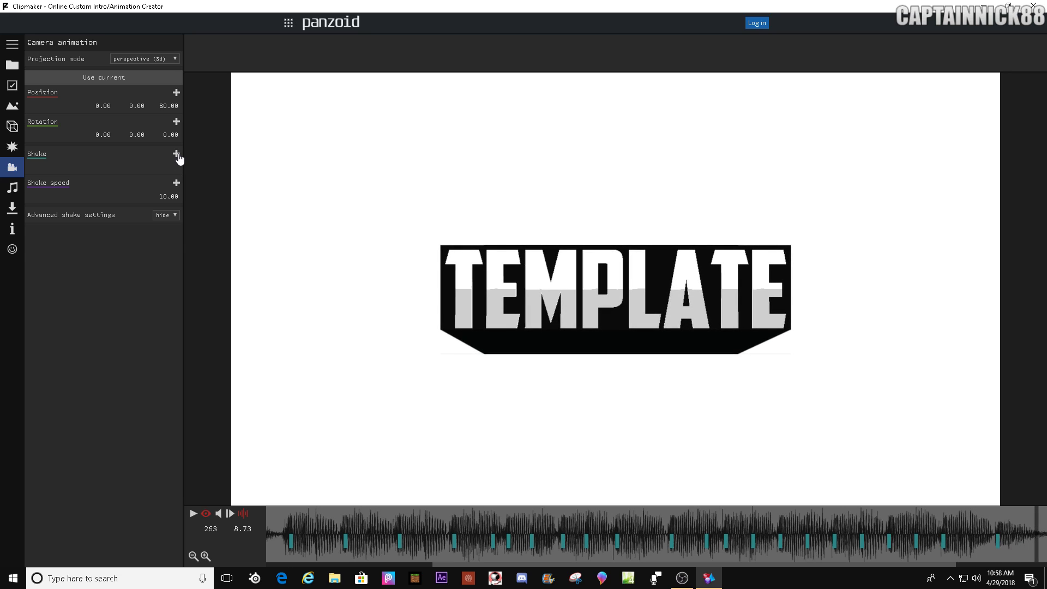
pyautogui.press('Right')
pyautogui.press('Right')
pyautogui.press('Right')
pyautogui.press('Right')
pyautogui.press('Right')
pyautogui.press('Right')
pyautogui.press('Right')
pyautogui.press('Right')
pyautogui.press('Right')
pyautogui.press('Right')
pyautogui.press('Right')
pyautogui.press('Right')
pyautogui.press('Right')
pyautogui.press('Right')
pyautogui.press('Right')
pyautogui.press('Right')
pyautogui.press('Right')
pyautogui.press('Right')
pyautogui.press('Right')
pyautogui.press('Right')
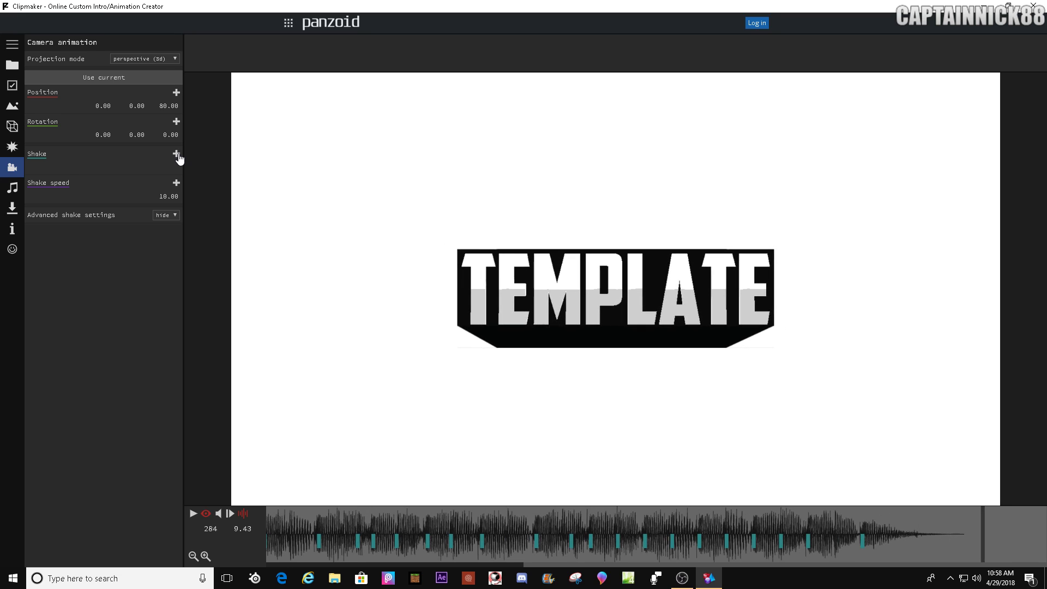
pyautogui.press('Right')
pyautogui.press('Right')
pyautogui.press('Right')
pyautogui.press('Right')
pyautogui.press('Right')
pyautogui.press('Right')
pyautogui.press('Right')
pyautogui.press('Right')
pyautogui.press('Right')
pyautogui.press('Right')
pyautogui.press('Right')
pyautogui.press('Right')
pyautogui.press('Right')
pyautogui.press('Right')
pyautogui.press('Right')
pyautogui.press('Right')
pyautogui.click(177, 155)
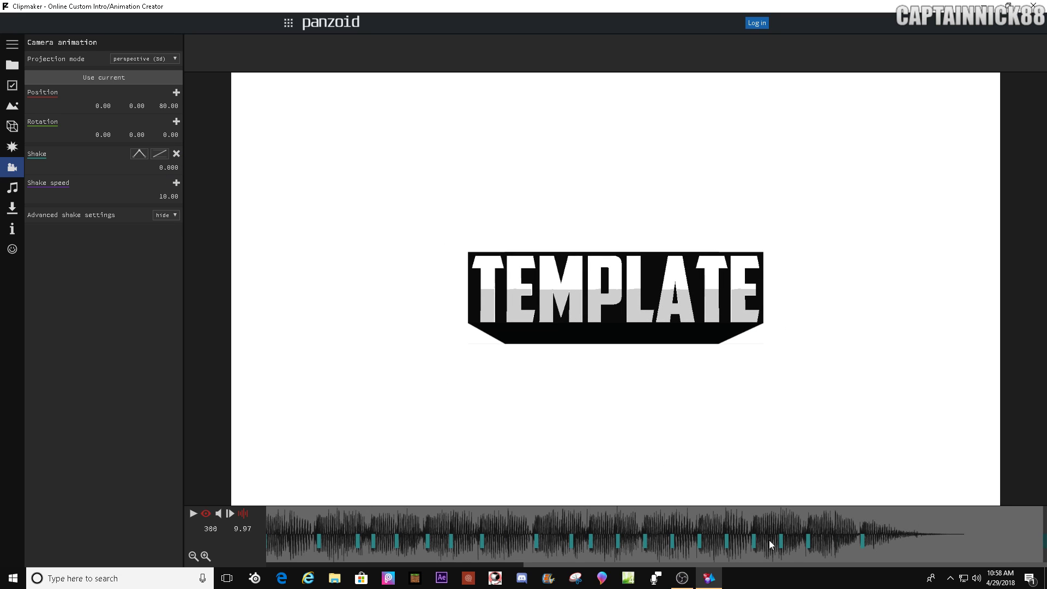
# Add a 0.005 camera Shake keyframe at frame 57, one frame after the first beat.
pyautogui.moveTo(836, 566); pyautogui.dragTo(606, 558)
pyautogui.click(485, 521)
pyautogui.moveTo(502, 519); pyautogui.dragTo(441, 511)
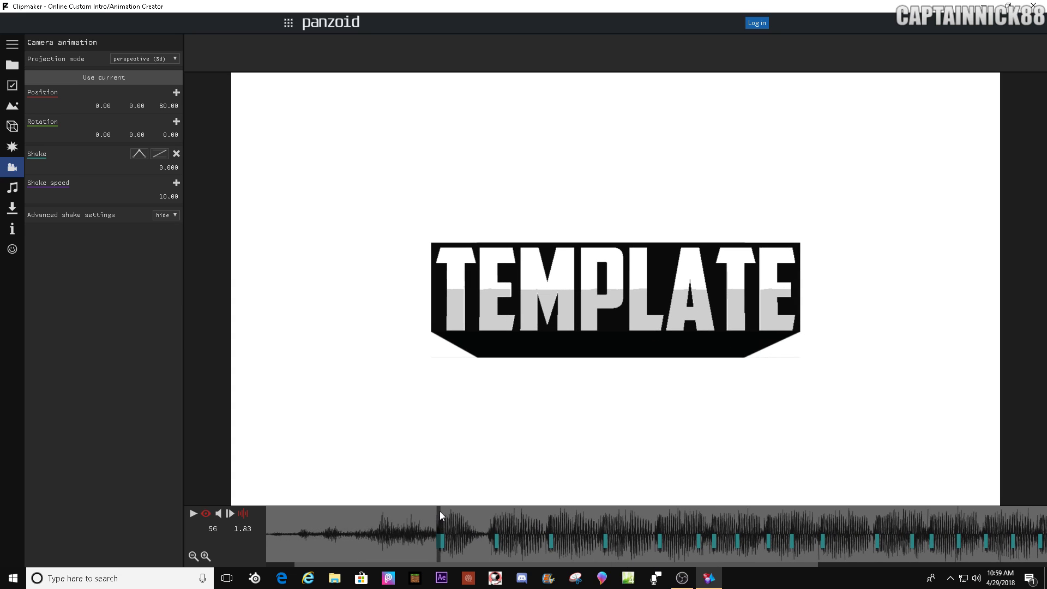
pyautogui.press('Right')
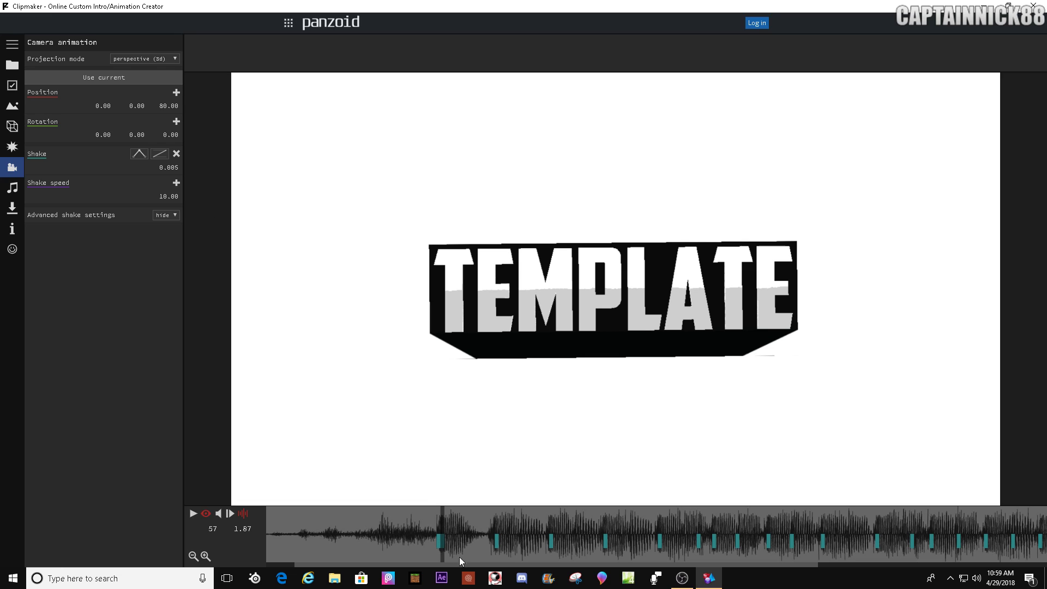
# Copy the 0.005 camera Shake keyframe to one frame after each following beat, up to about frame 205.
pyautogui.moveTo(442, 540); pyautogui.dragTo(504, 544)
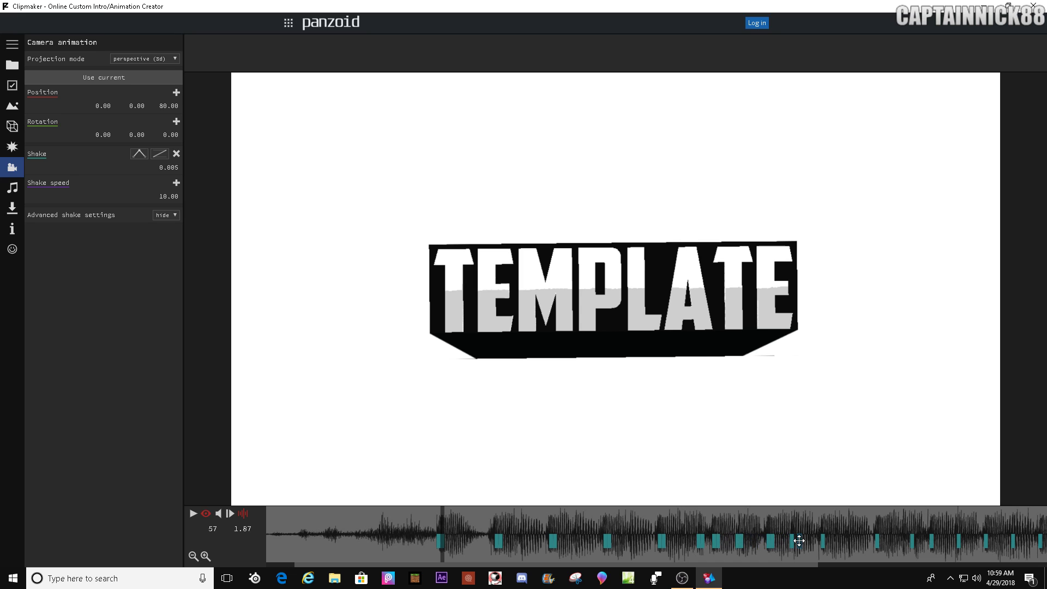
pyautogui.scroll(2, 808, 542)
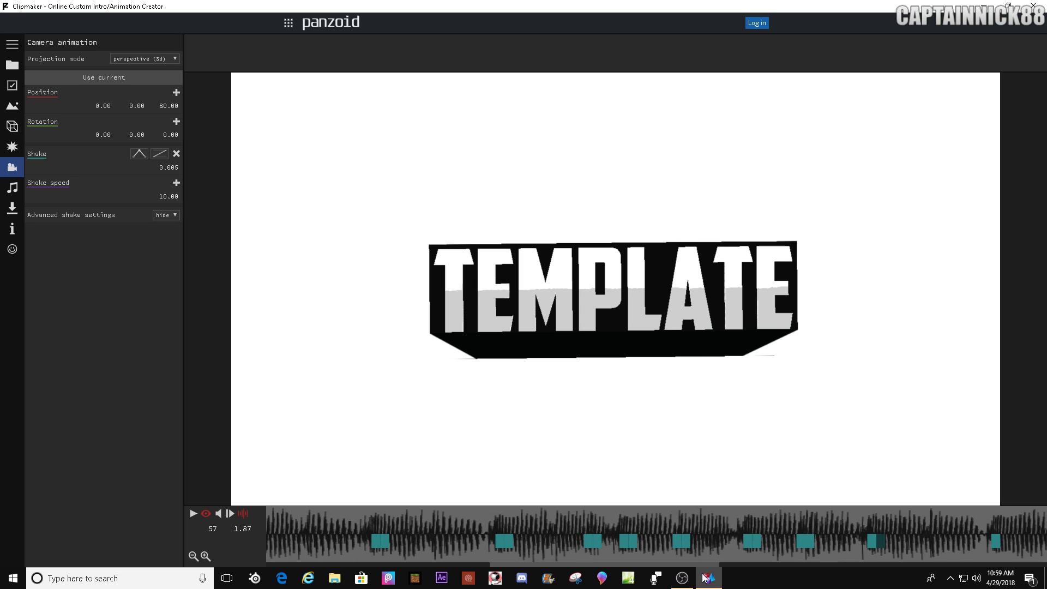
pyautogui.moveTo(704, 565); pyautogui.dragTo(826, 565)
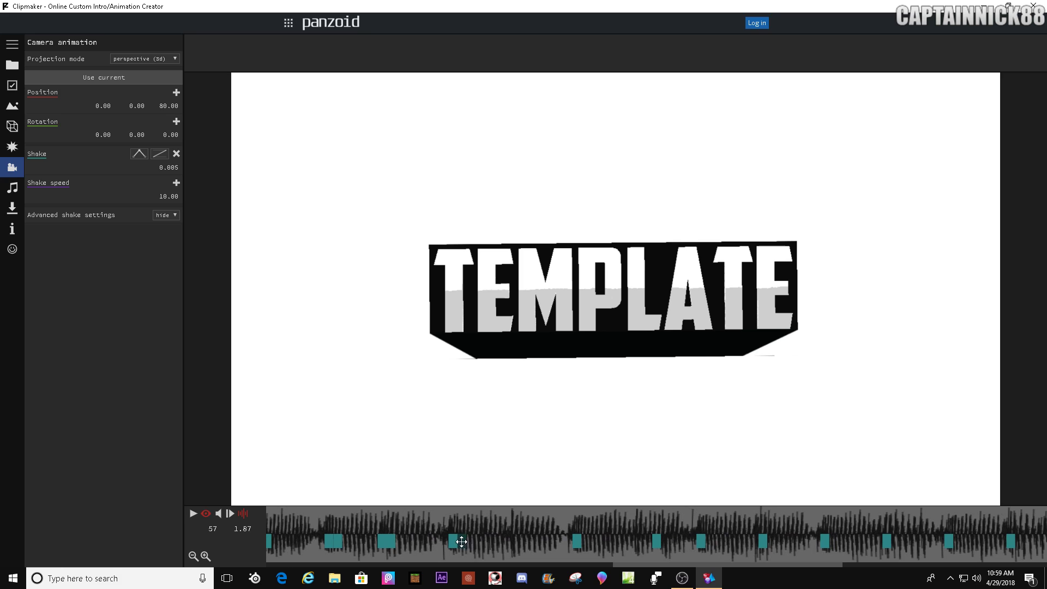
pyautogui.click(462, 541)
pyautogui.click(587, 541)
pyautogui.click(665, 540)
pyautogui.click(716, 539)
pyautogui.moveTo(720, 539); pyautogui.dragTo(737, 538)
pyautogui.moveTo(701, 539)
pyautogui.mouseDown()
pyautogui.moveTo(783, 536)
pyautogui.moveTo(771, 538)
pyautogui.mouseUp()
pyautogui.click(832, 543)
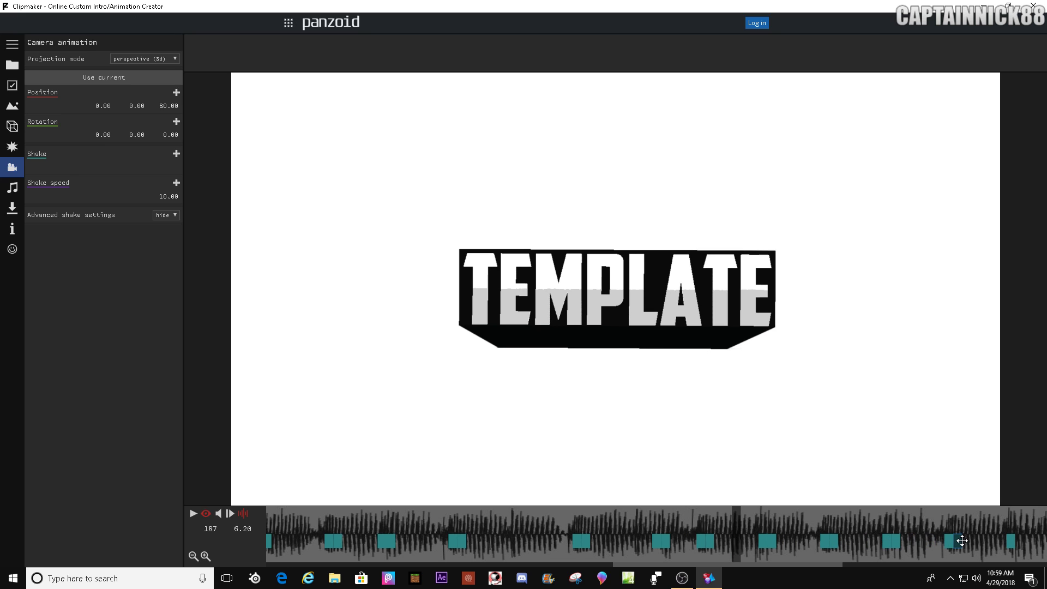
# Copy the 0.005 camera Shake keyframe to just after the remaining beats, from about frame 212 through frame 254.
pyautogui.click(962, 540)
pyautogui.click(985, 542)
pyautogui.scroll(-8, 804, 552)
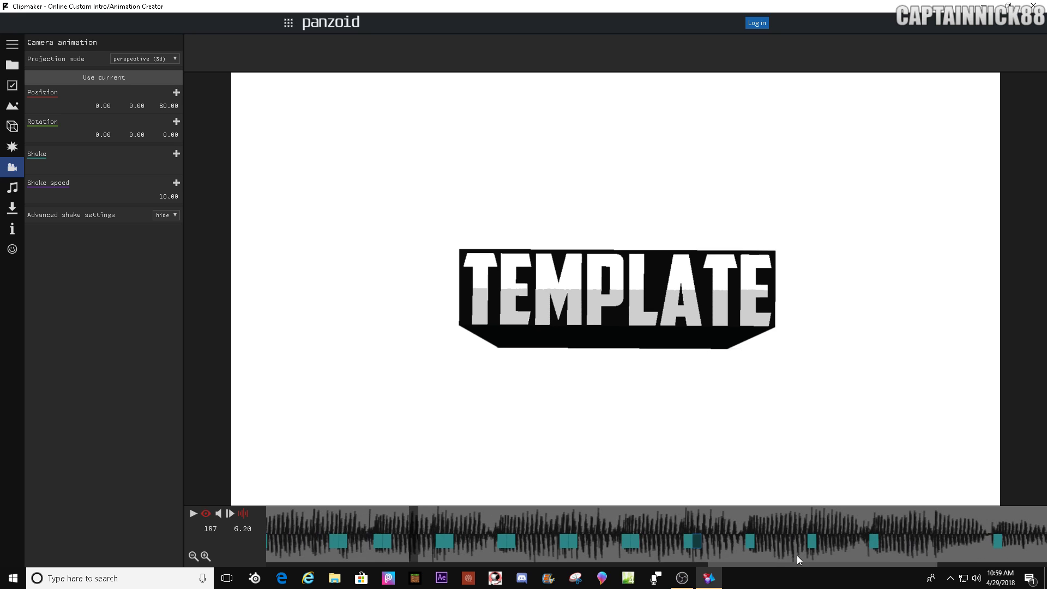
pyautogui.click(585, 540)
pyautogui.click(646, 540)
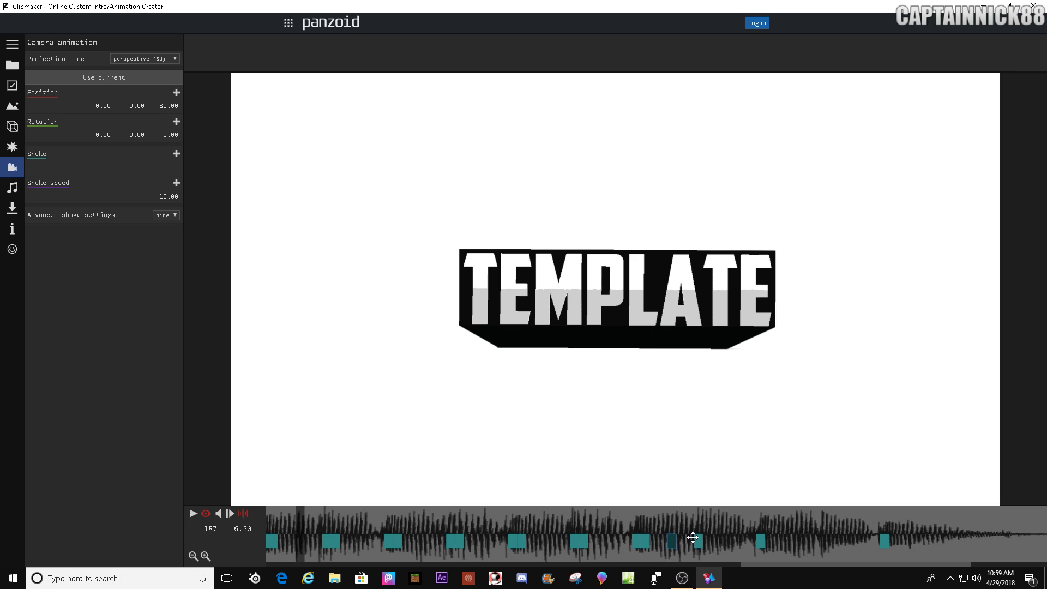
pyautogui.click(704, 537)
pyautogui.click(769, 540)
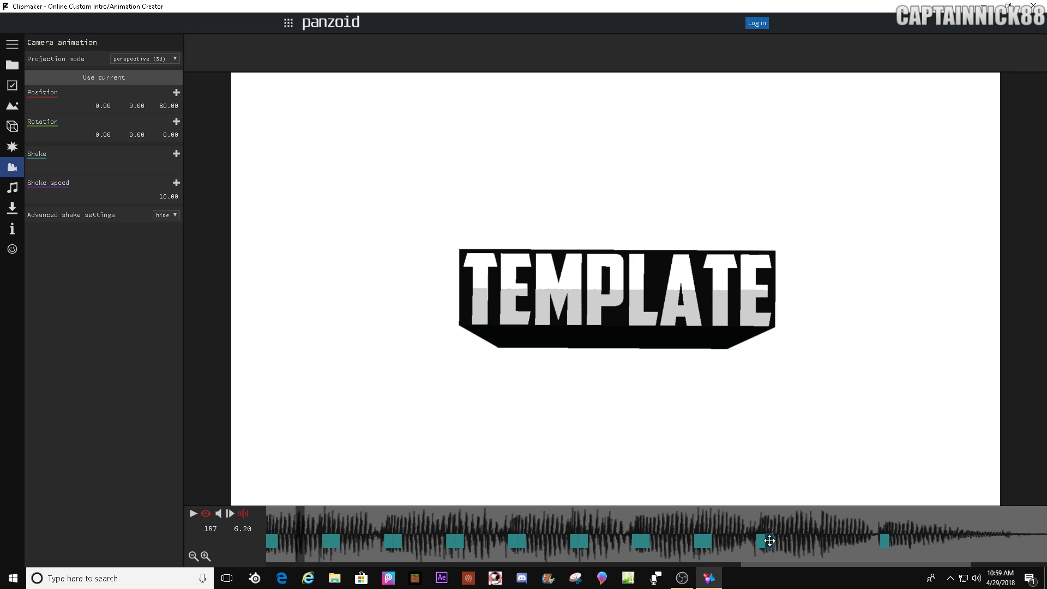
pyautogui.click(892, 540)
pyautogui.click(887, 561)
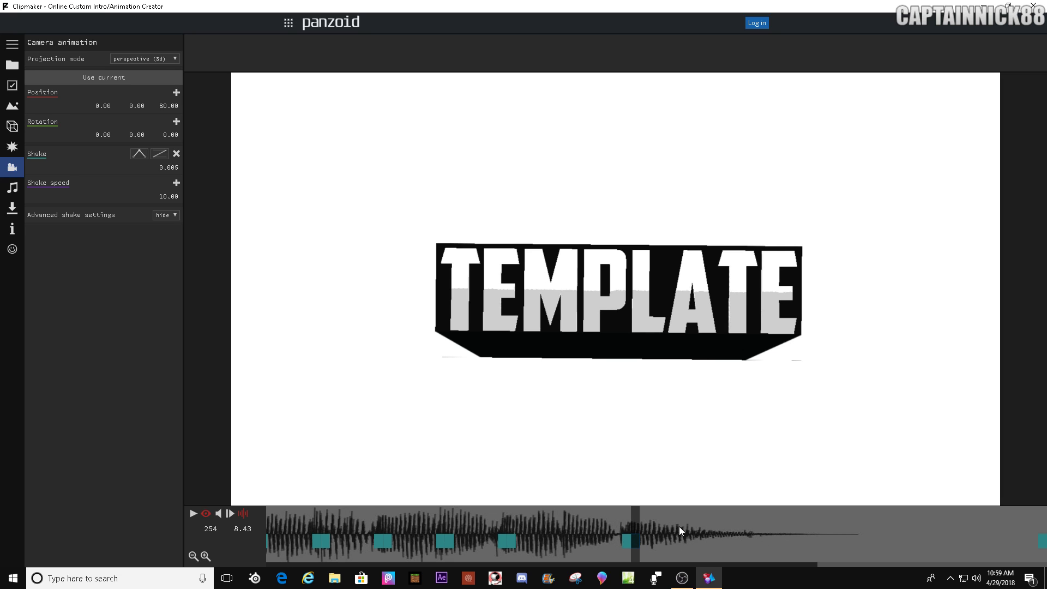
# Play the intro from the start to check the camera shake against the beats.
pyautogui.moveTo(679, 526)
pyautogui.mouseDown()
pyautogui.moveTo(647, 527)
pyautogui.moveTo(698, 530)
pyautogui.mouseUp()
pyautogui.scroll(-2, 710, 531)
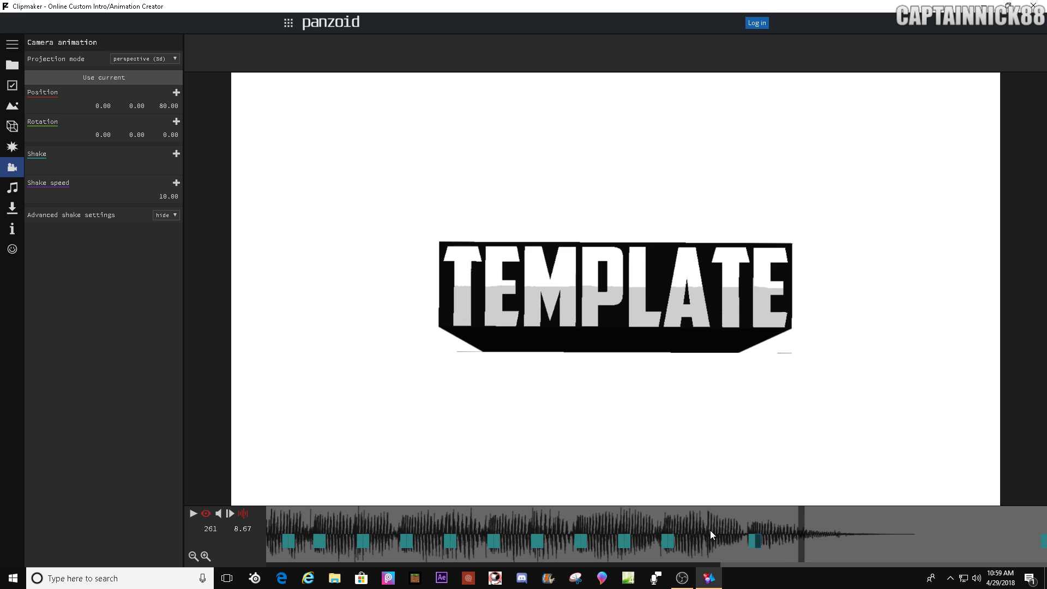
pyautogui.scroll(-3, 710, 531)
pyautogui.moveTo(777, 564); pyautogui.dragTo(617, 560)
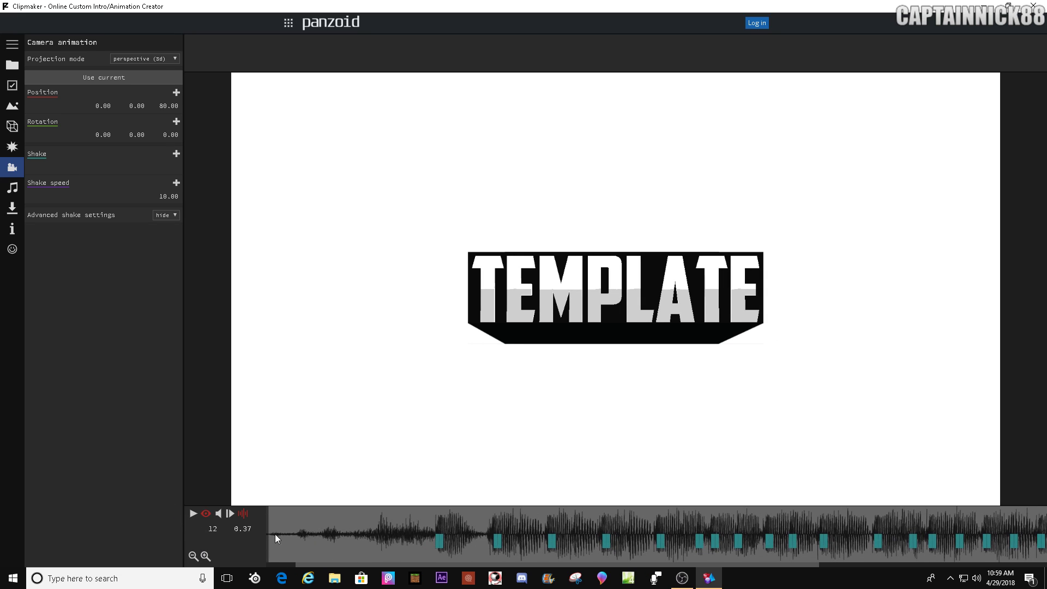
pyautogui.moveTo(249, 534); pyautogui.dragTo(207, 521)
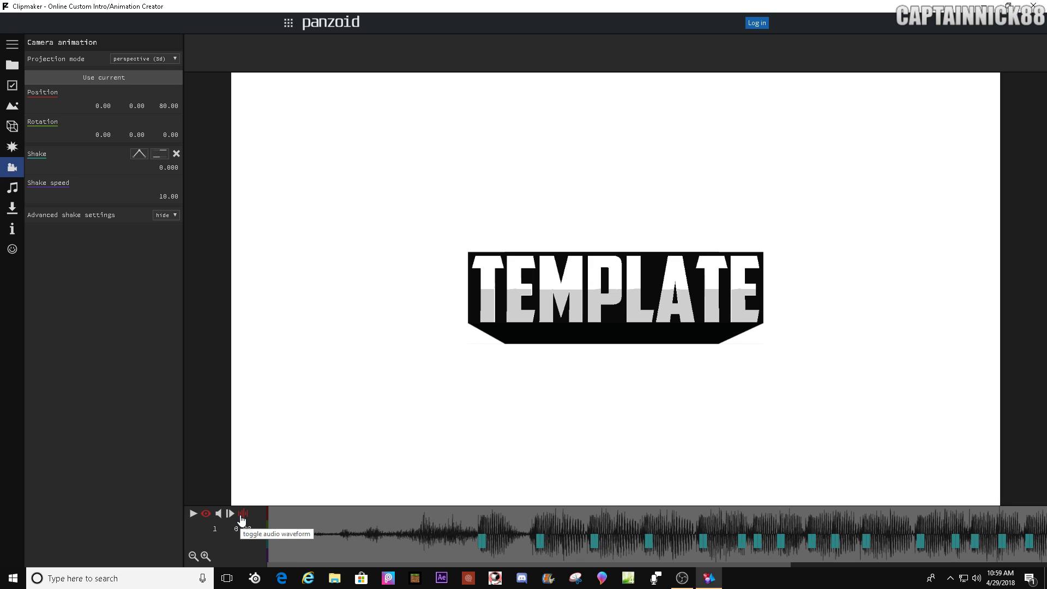
pyautogui.click(193, 514)
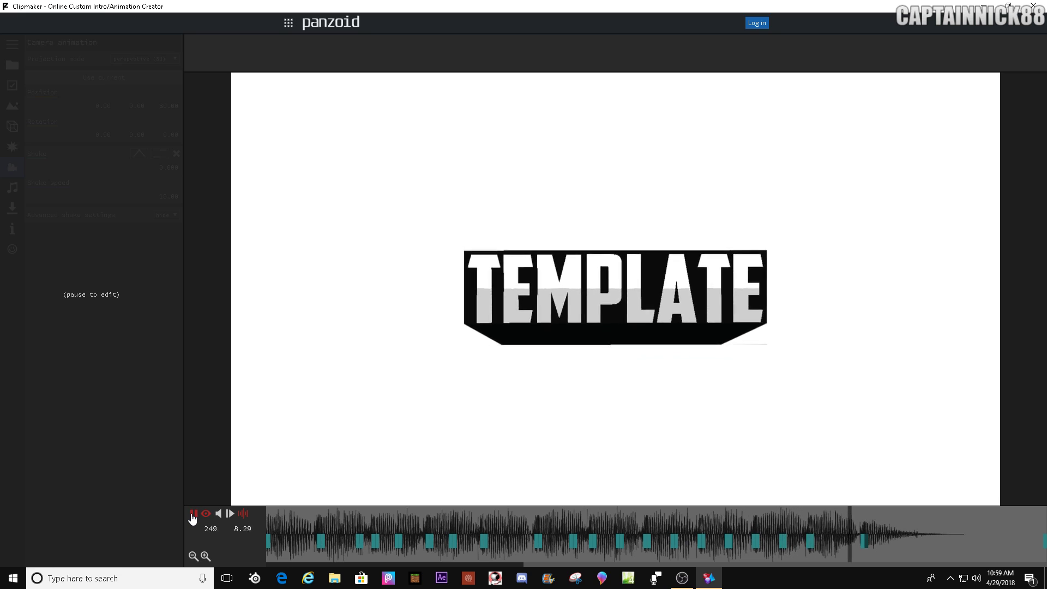
pyautogui.click(193, 515)
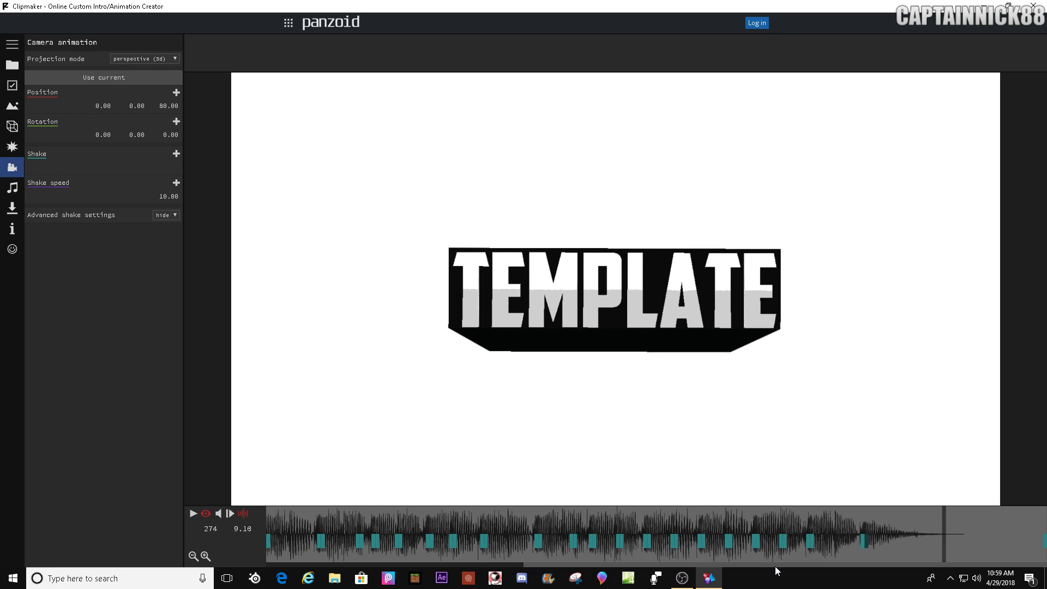
# Try a second copy of the Duplicate effect, preview it over the first beats, and remove the extra copy.
pyautogui.moveTo(774, 566); pyautogui.dragTo(407, 523)
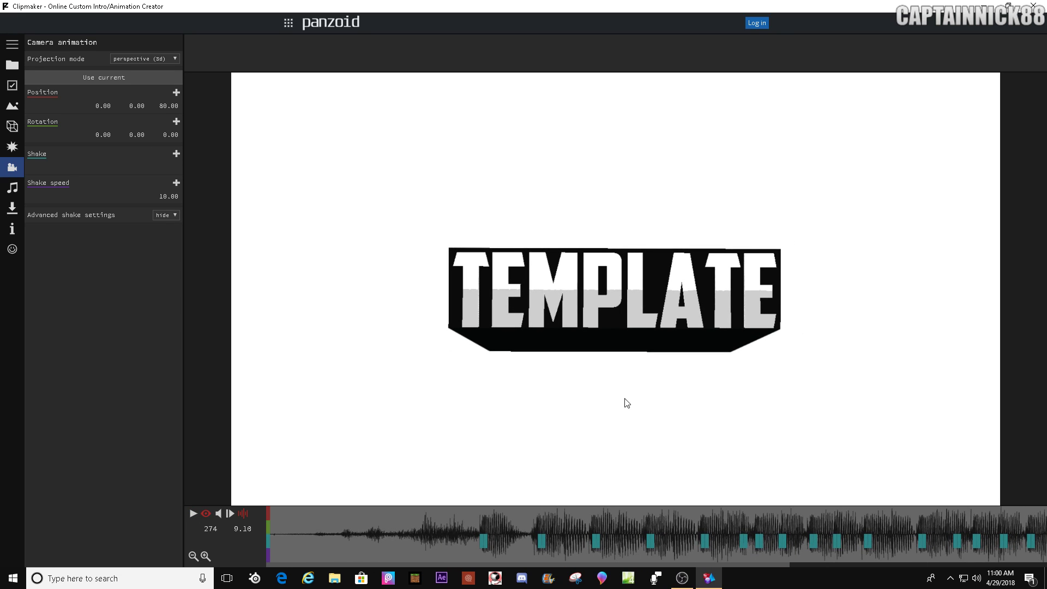
pyautogui.click(271, 537)
pyautogui.click(176, 153)
pyautogui.click(5, 148)
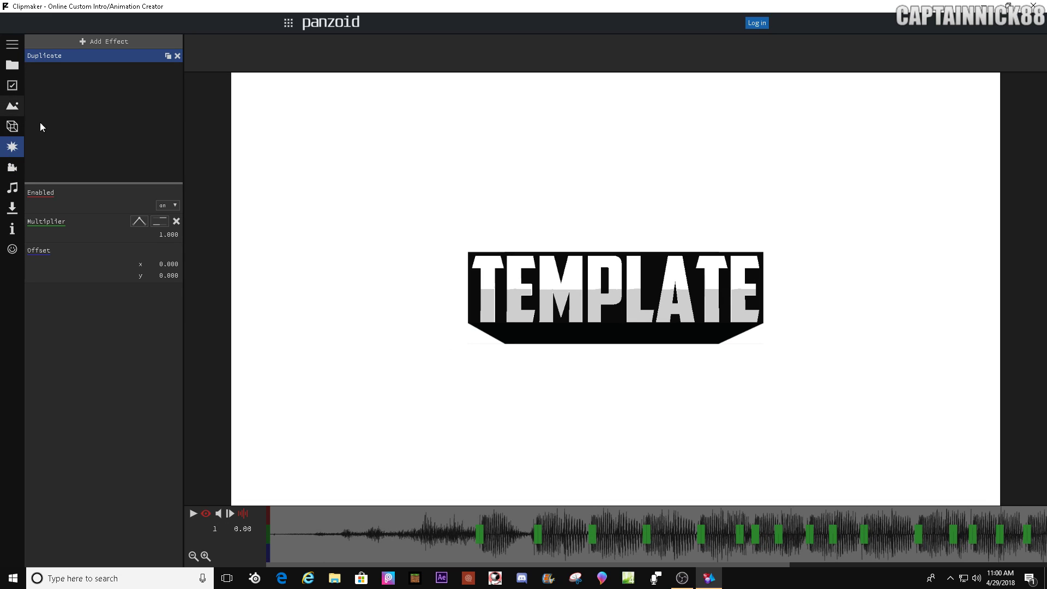
pyautogui.click(481, 517)
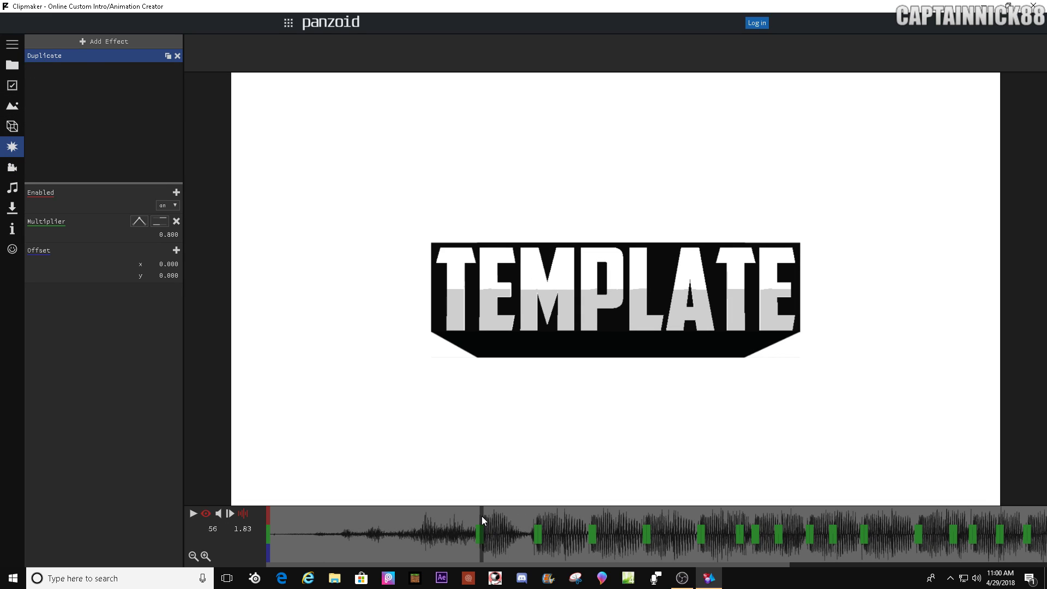
pyautogui.moveTo(482, 516); pyautogui.dragTo(279, 511)
pyautogui.click(168, 55)
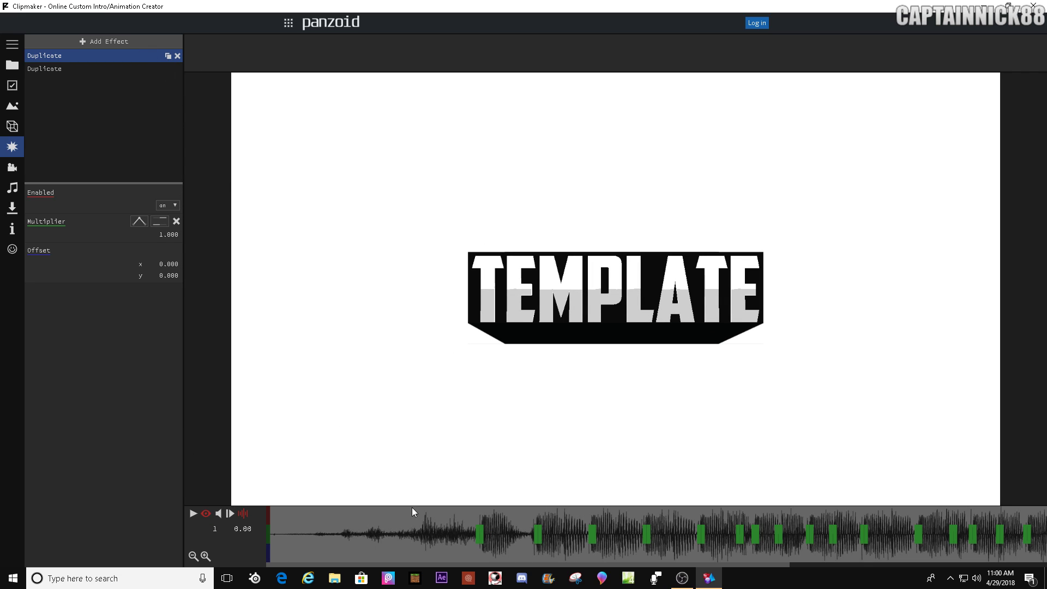
pyautogui.click(461, 535)
pyautogui.press('space')
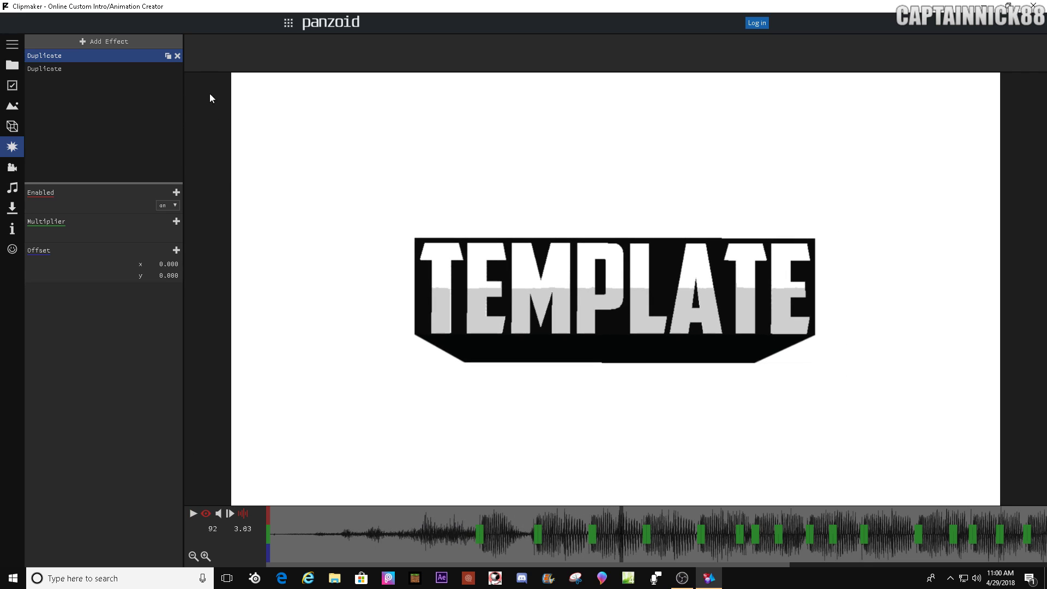
pyautogui.click(177, 69)
# Compare the zoom at frame 56 with a single and a doubled Duplicate effect, and remove the extra copy again.
pyautogui.click(457, 534)
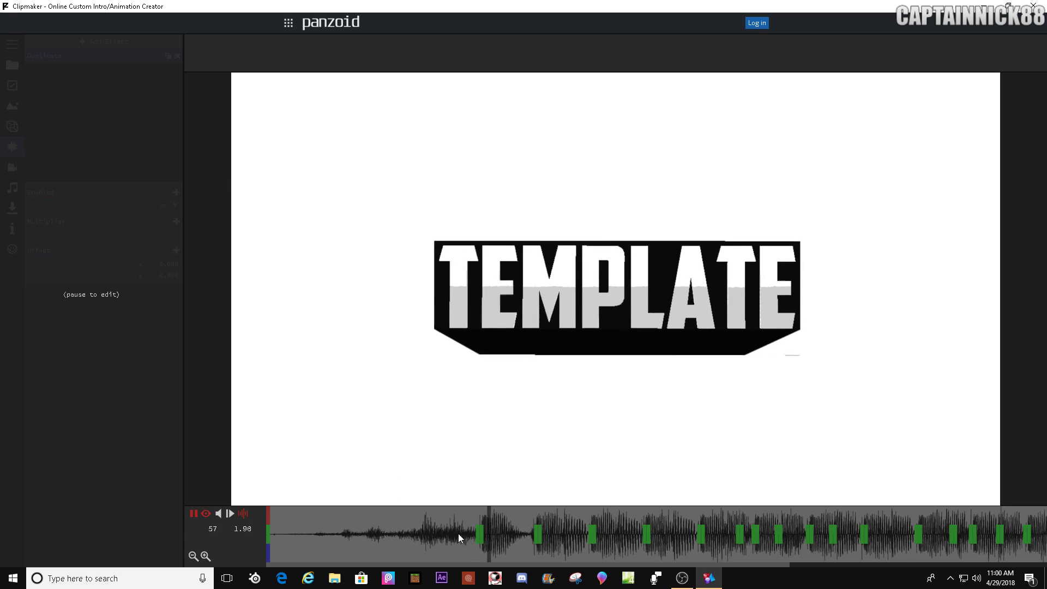
pyautogui.press('space')
pyautogui.click(168, 55)
pyautogui.click(479, 522)
pyautogui.press('space')
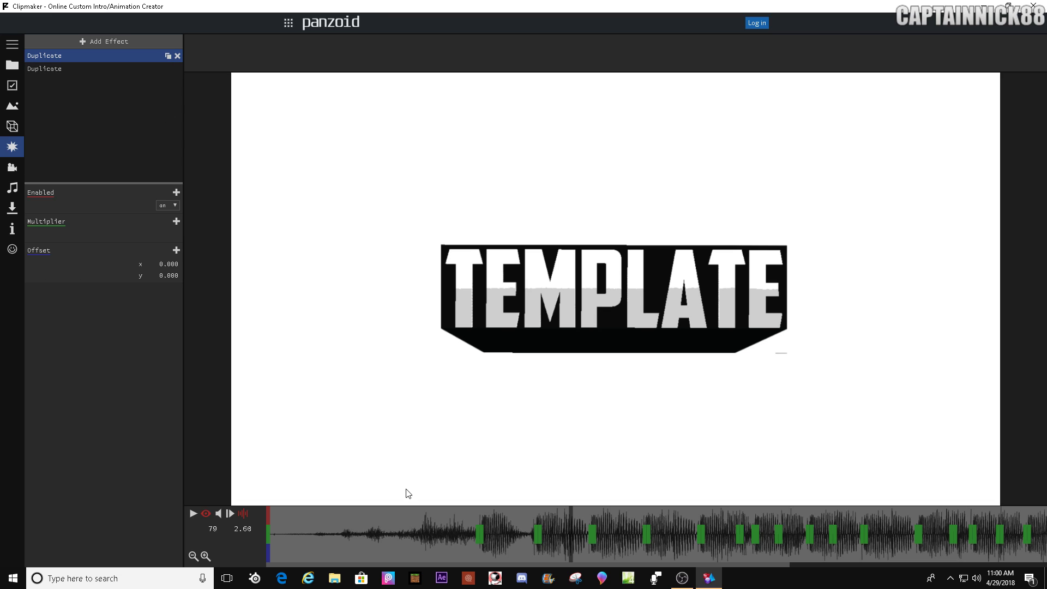
pyautogui.click(459, 543)
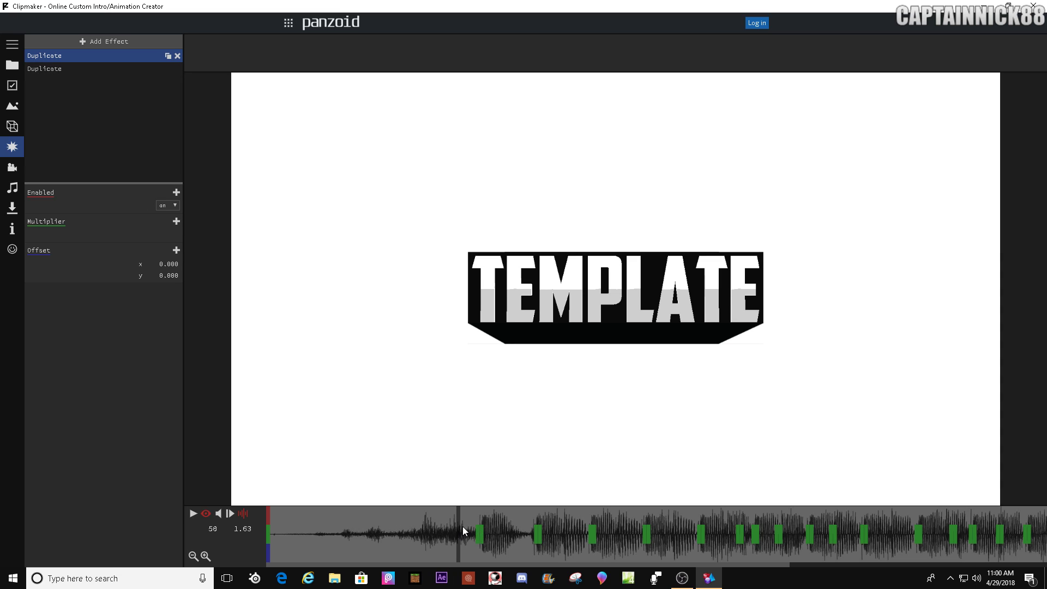
pyautogui.moveTo(465, 524)
pyautogui.mouseDown()
pyautogui.moveTo(496, 516)
pyautogui.moveTo(483, 517)
pyautogui.mouseUp()
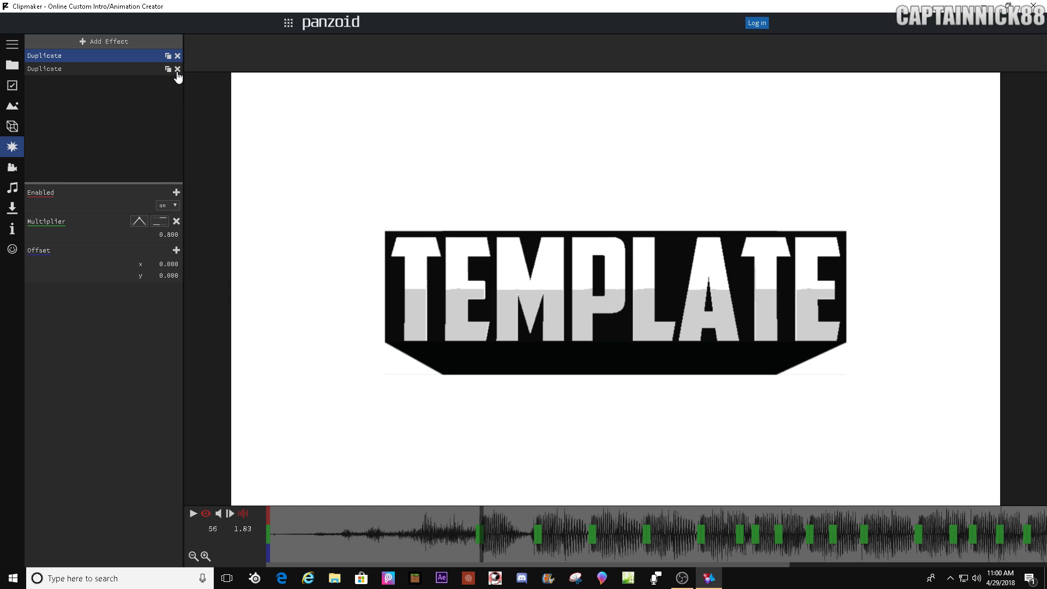
pyautogui.click(177, 69)
# Play the intro from just before the first beat through the fade-out to review the zoom and shake.
pyautogui.click(439, 527)
pyautogui.press('space')
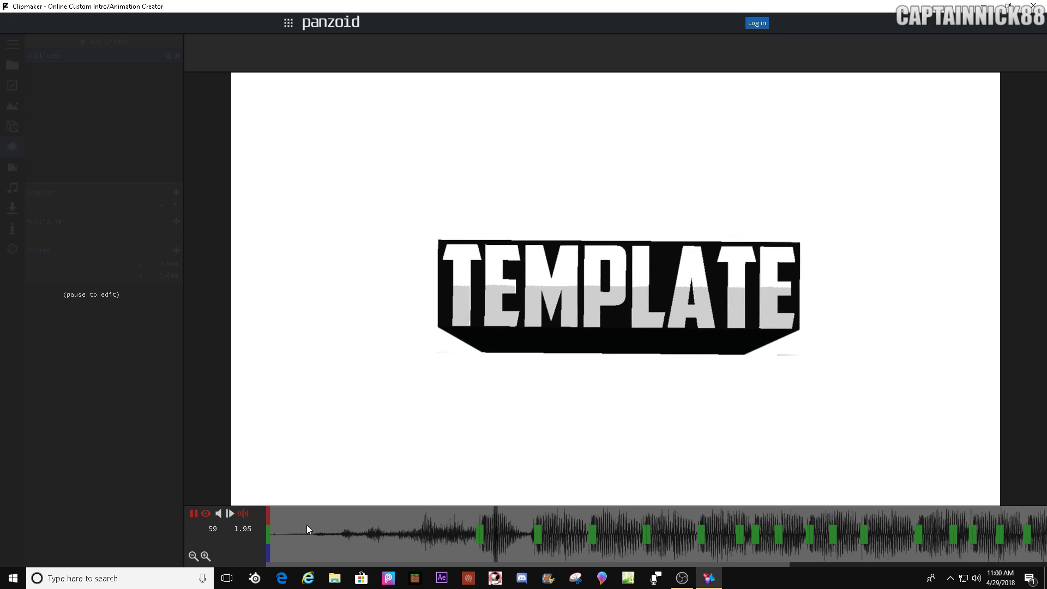
pyautogui.press('space')
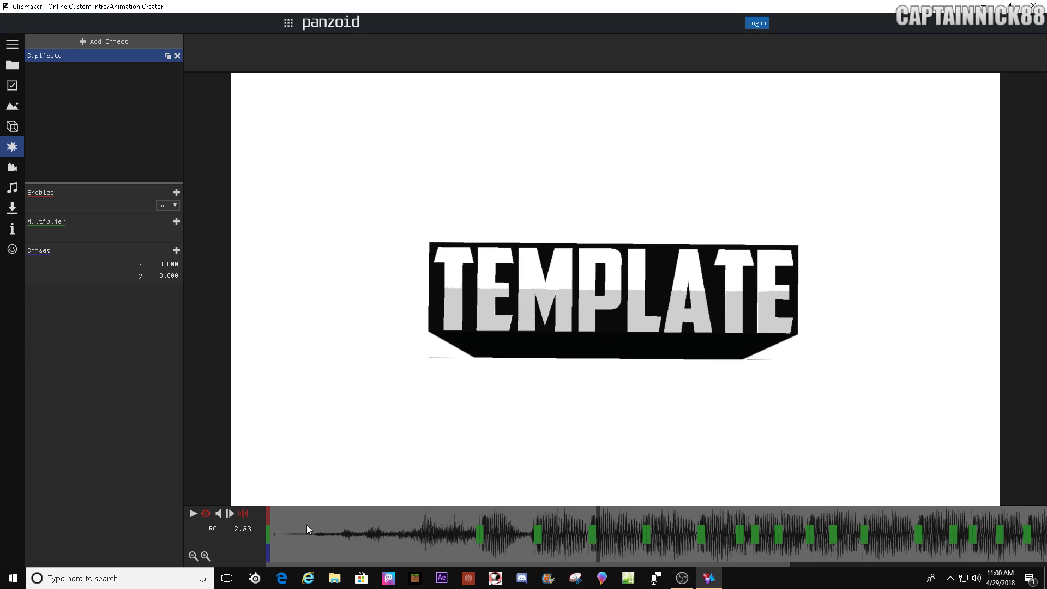
pyautogui.press('space')
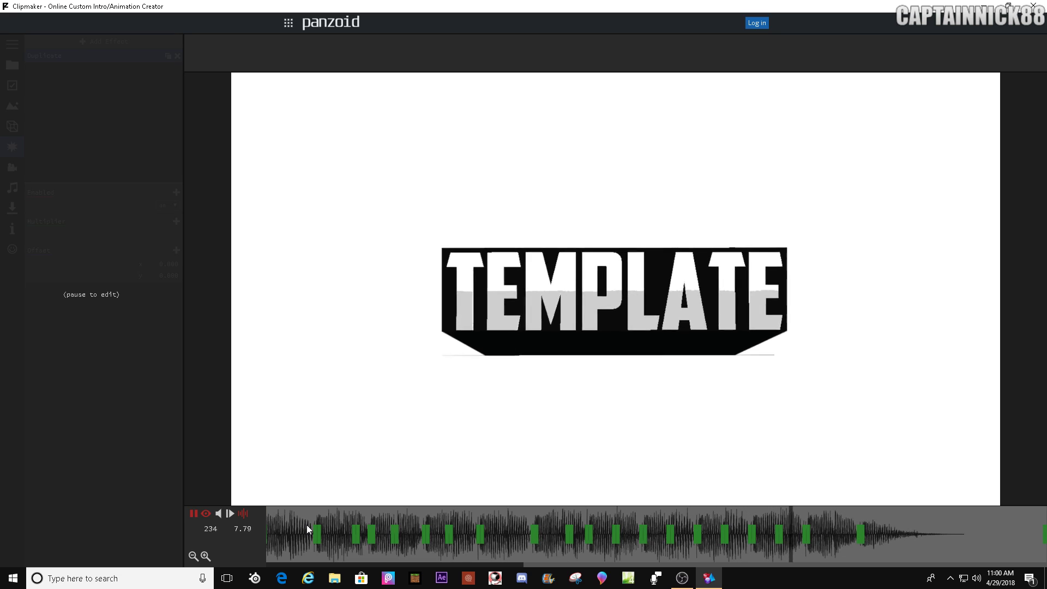
pyautogui.press('space')
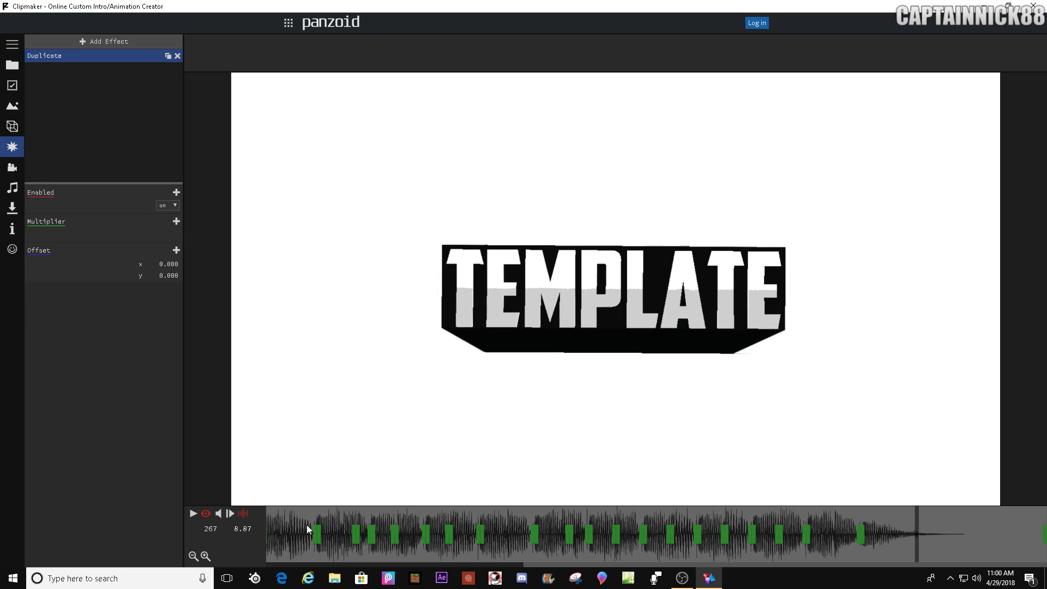